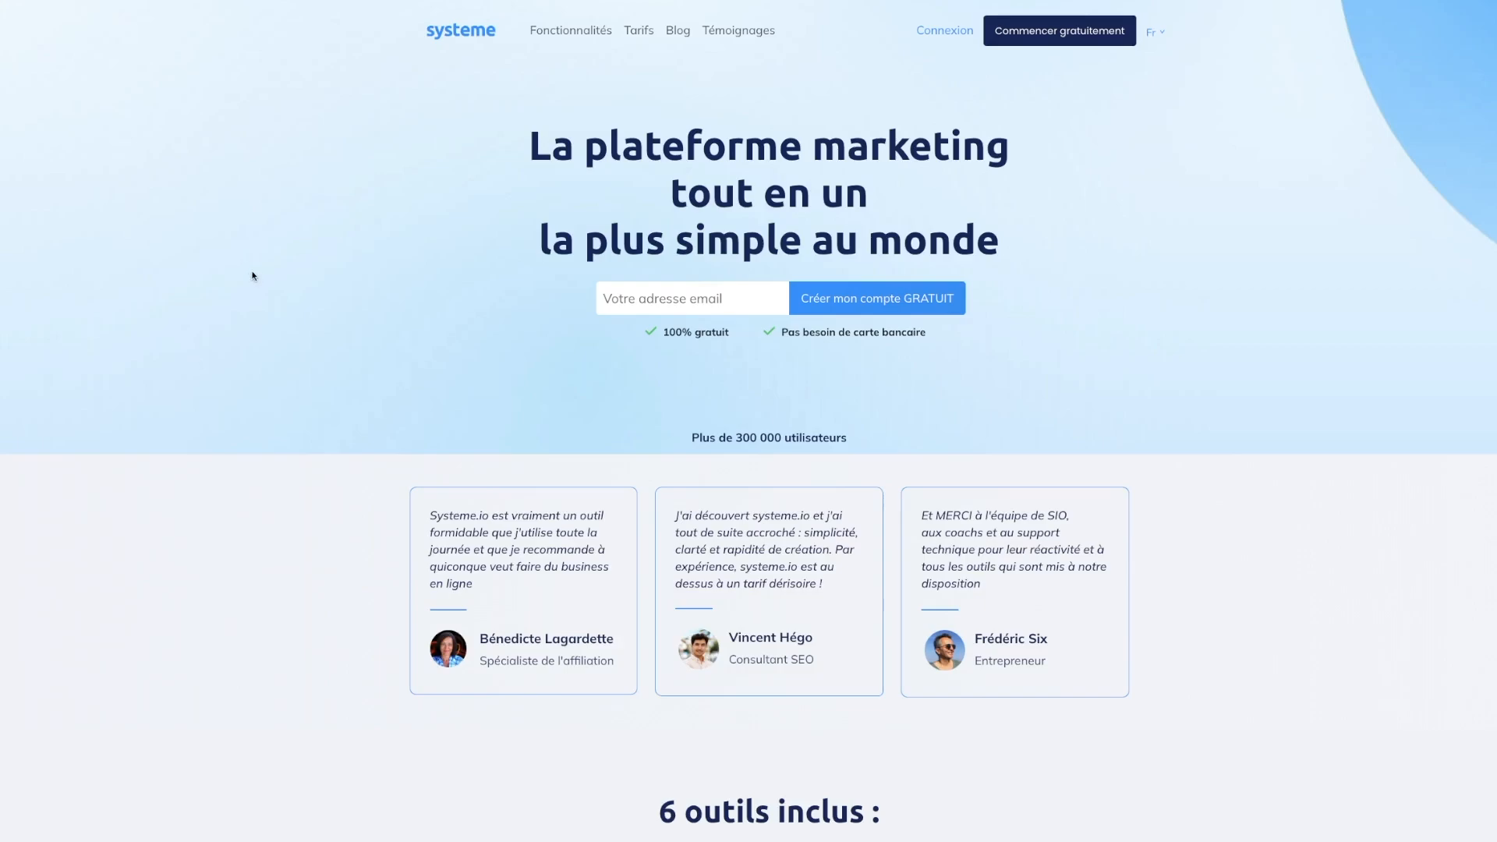
- View the pricing plans and compare the limits of the Gratuit and Startup offers
click(639, 31)
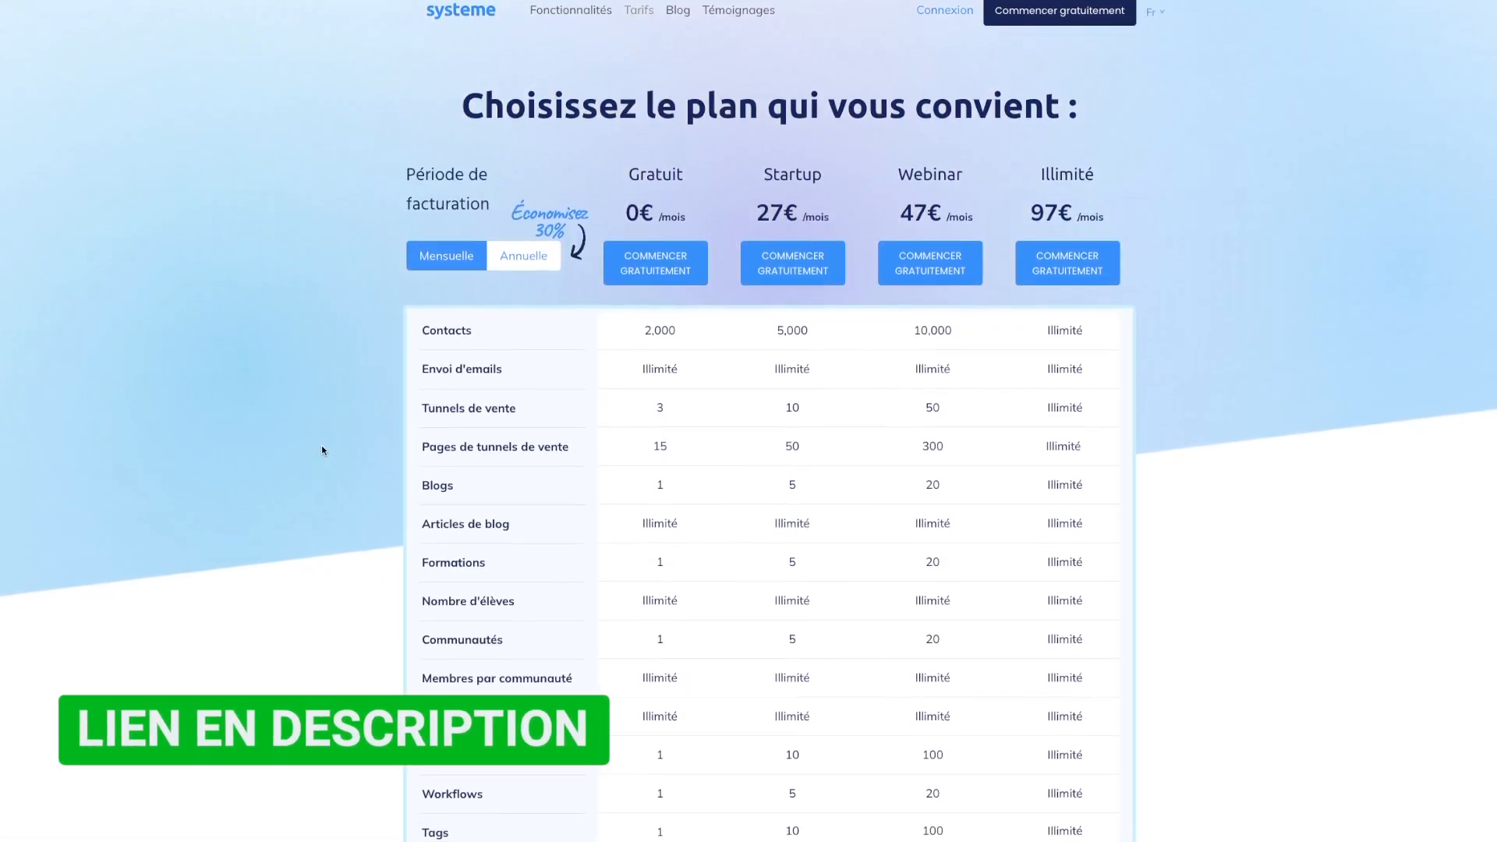
drag(626, 165, 690, 227)
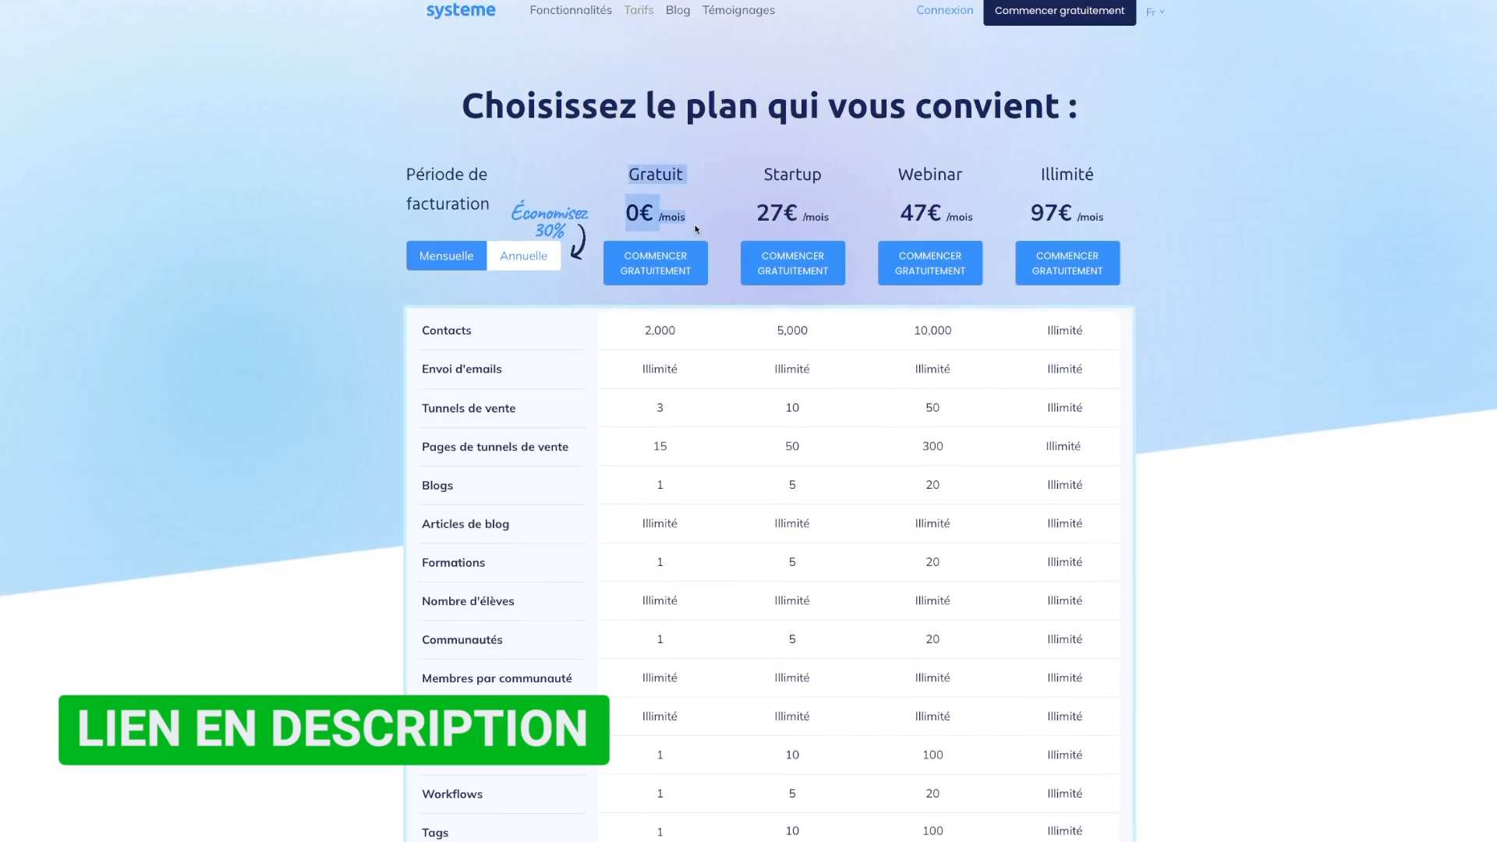
scroll(689, 404, down, 1)
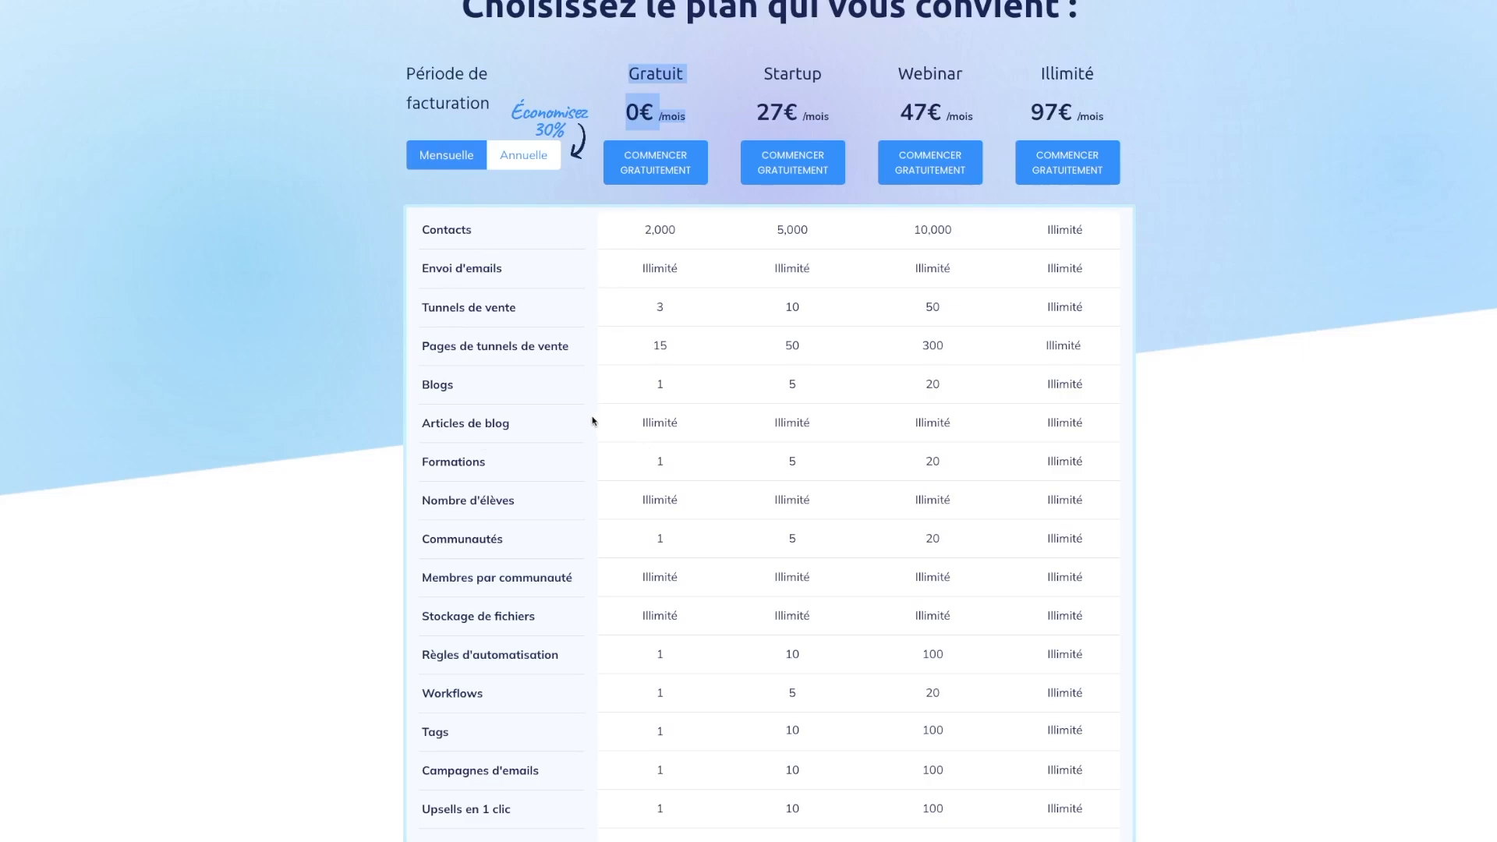
scroll(589, 459, up, 1)
scroll(587, 453, up, 2)
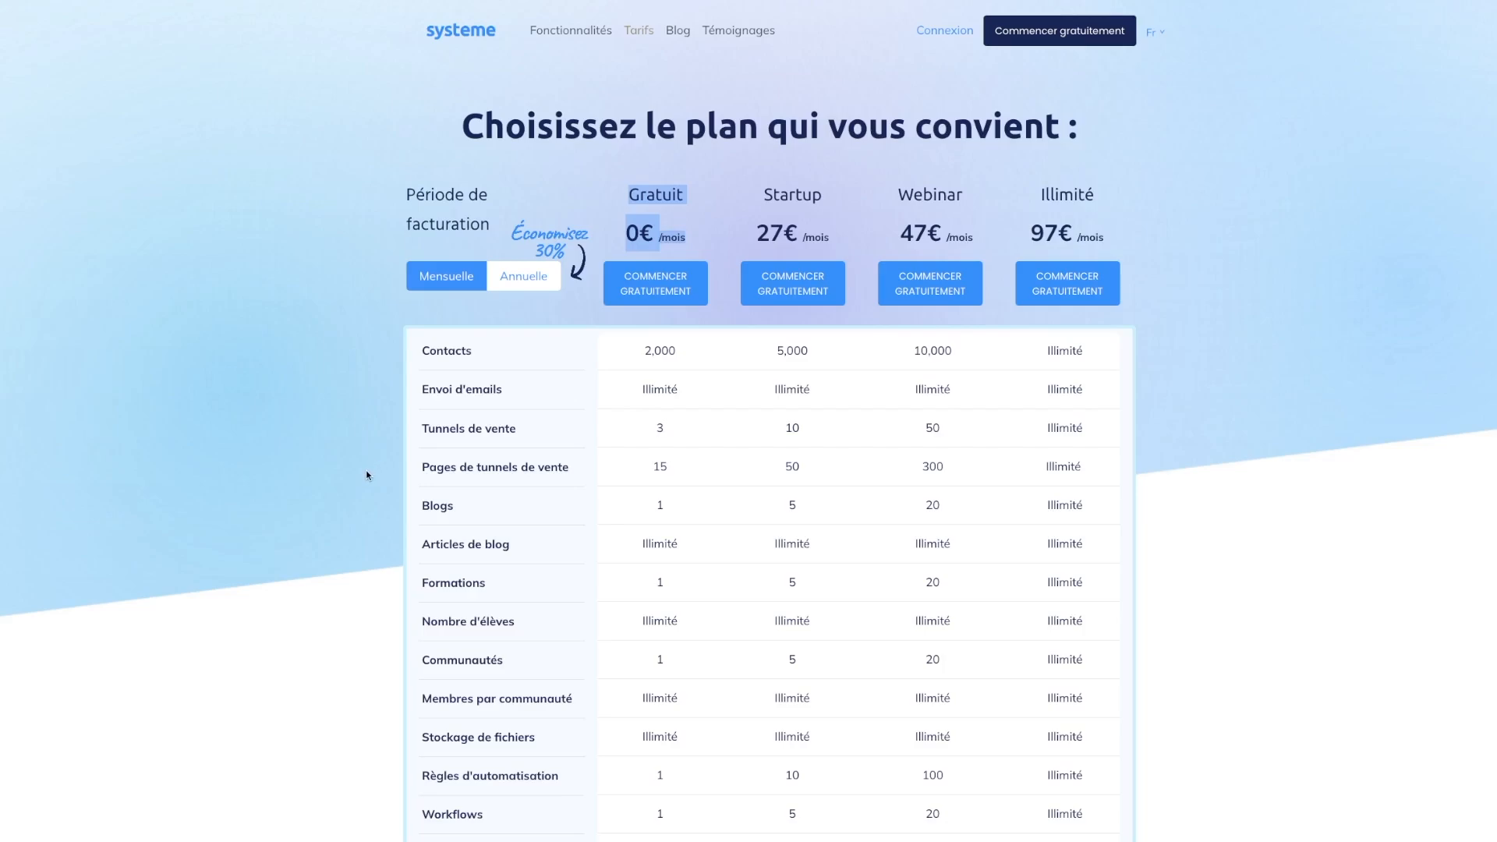
drag(762, 193, 825, 238)
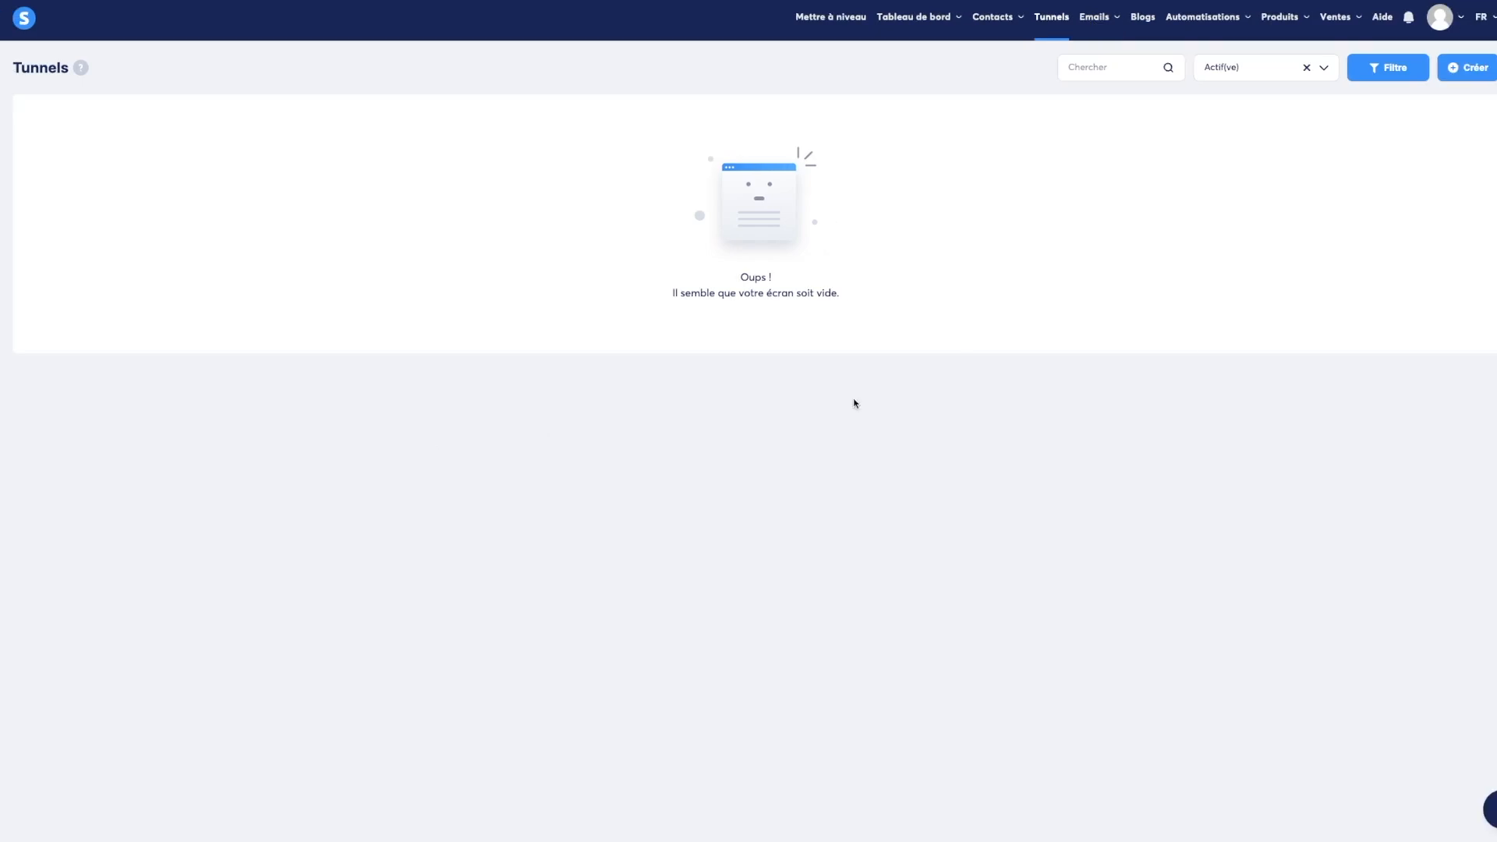
- Create a funnel named "Ebiztutos" with the objective "Créer une audience"
click(1479, 75)
click(606, 287)
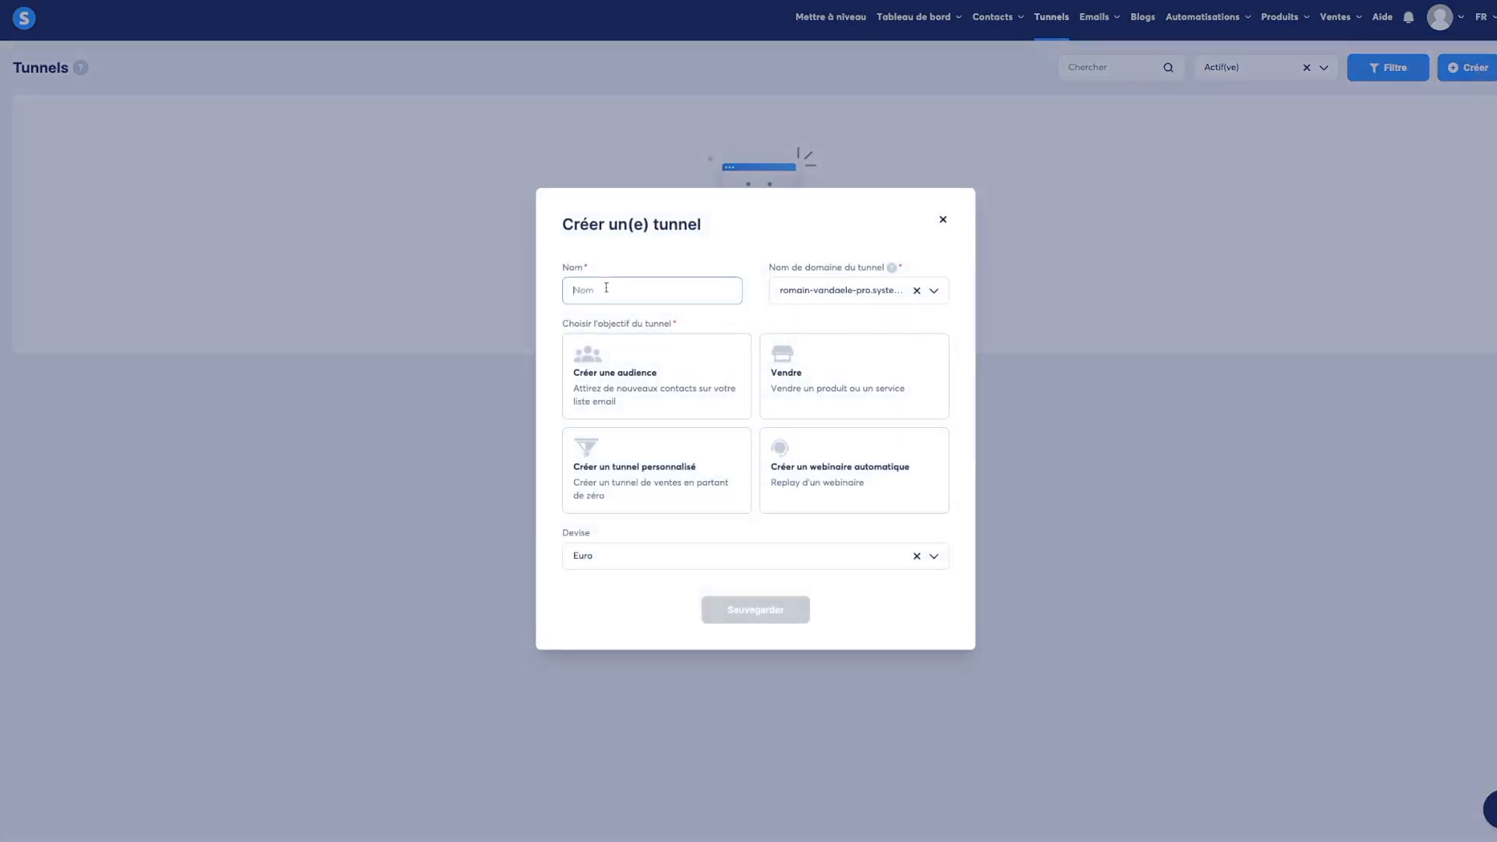
text(Ebiztutos)
click(615, 375)
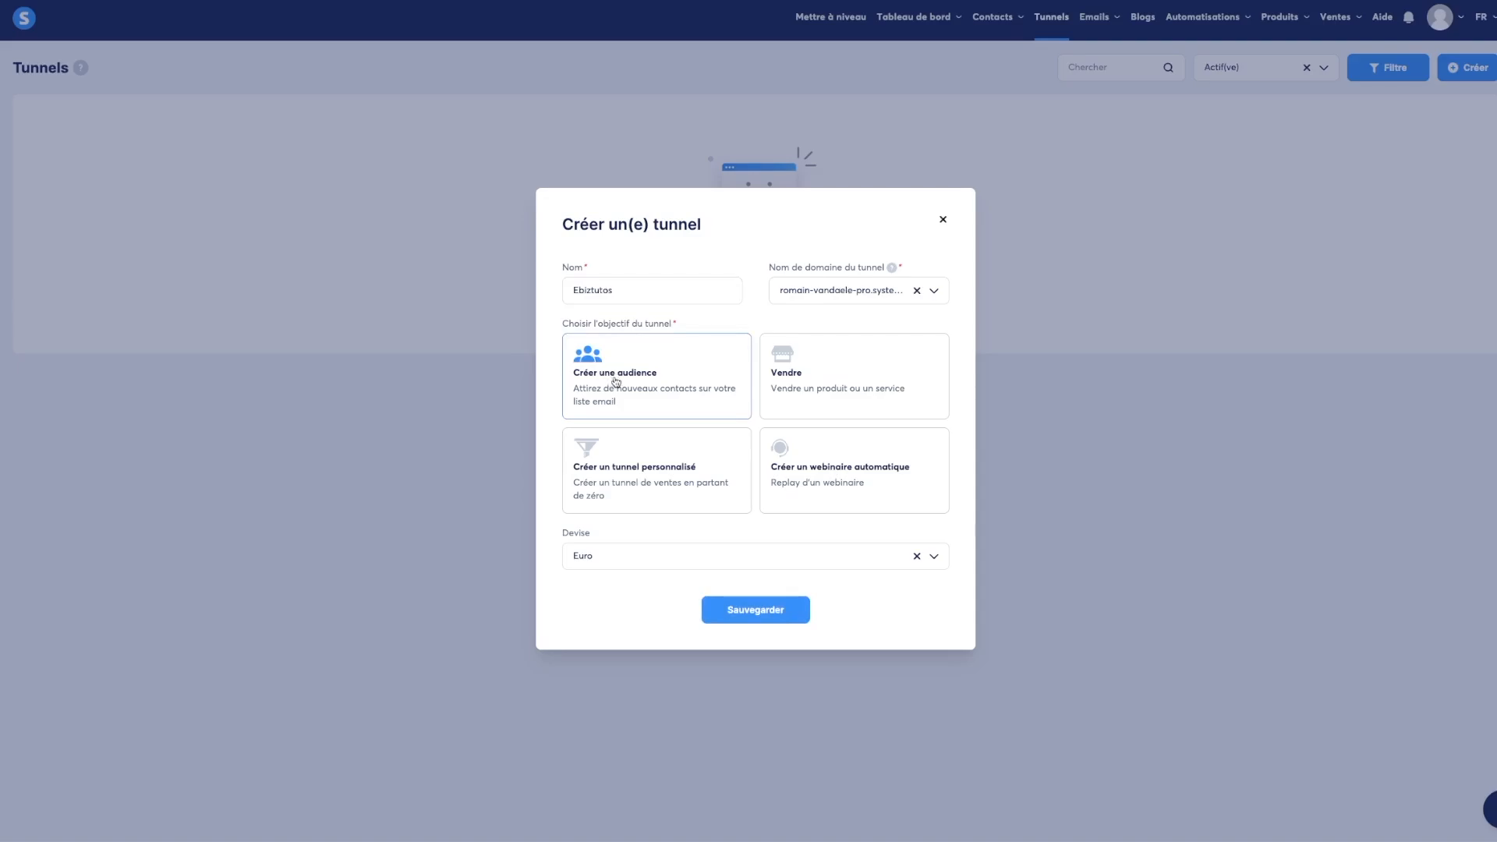
click(755, 610)
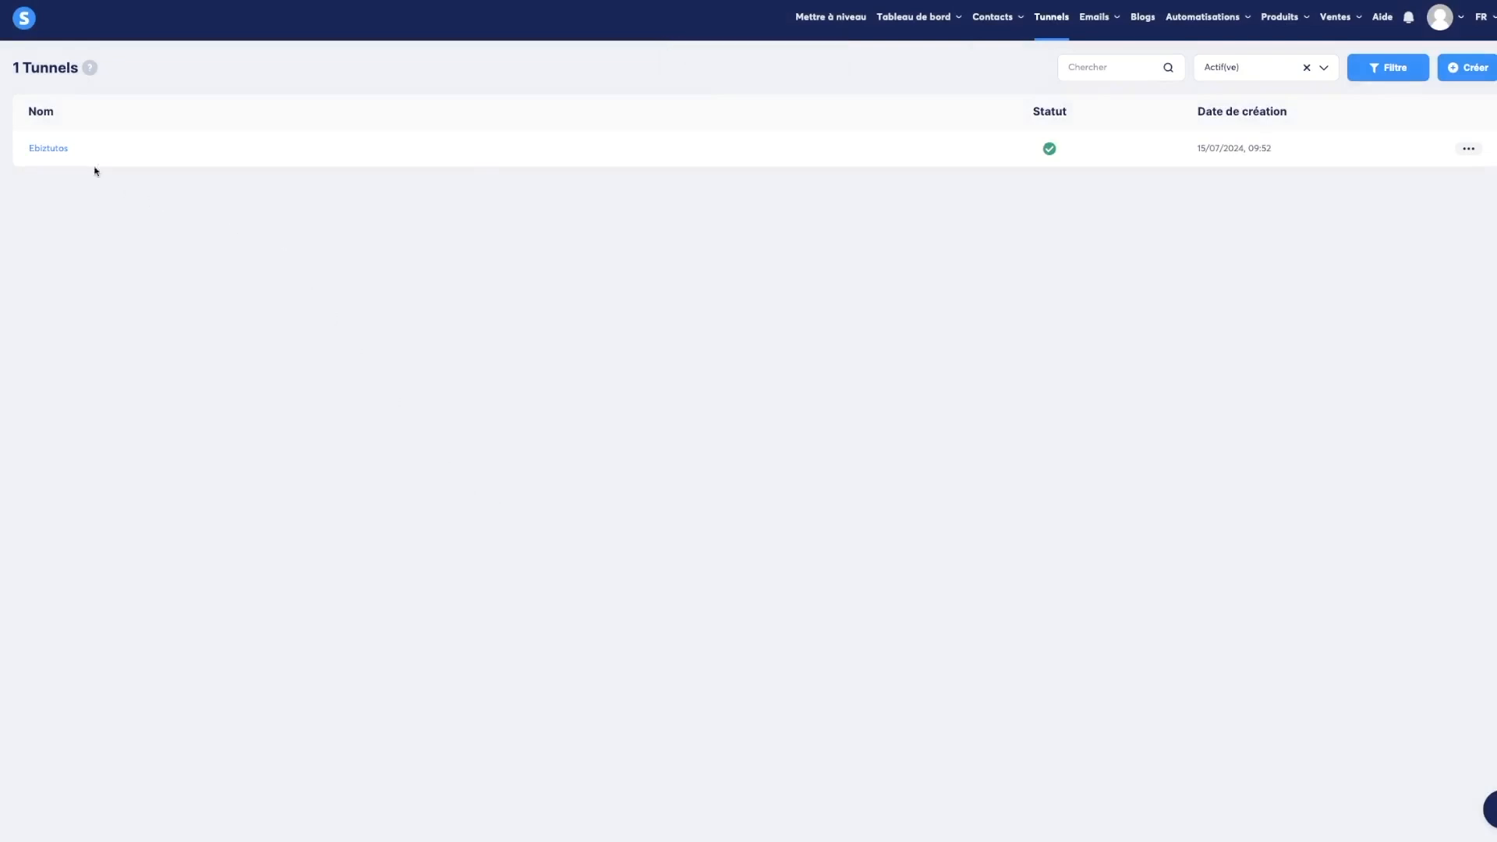
- Open the Ebiztutos funnel, list 15 templates per page and choose "Capturez l'éternité de votre mariage" for the capture page
click(50, 149)
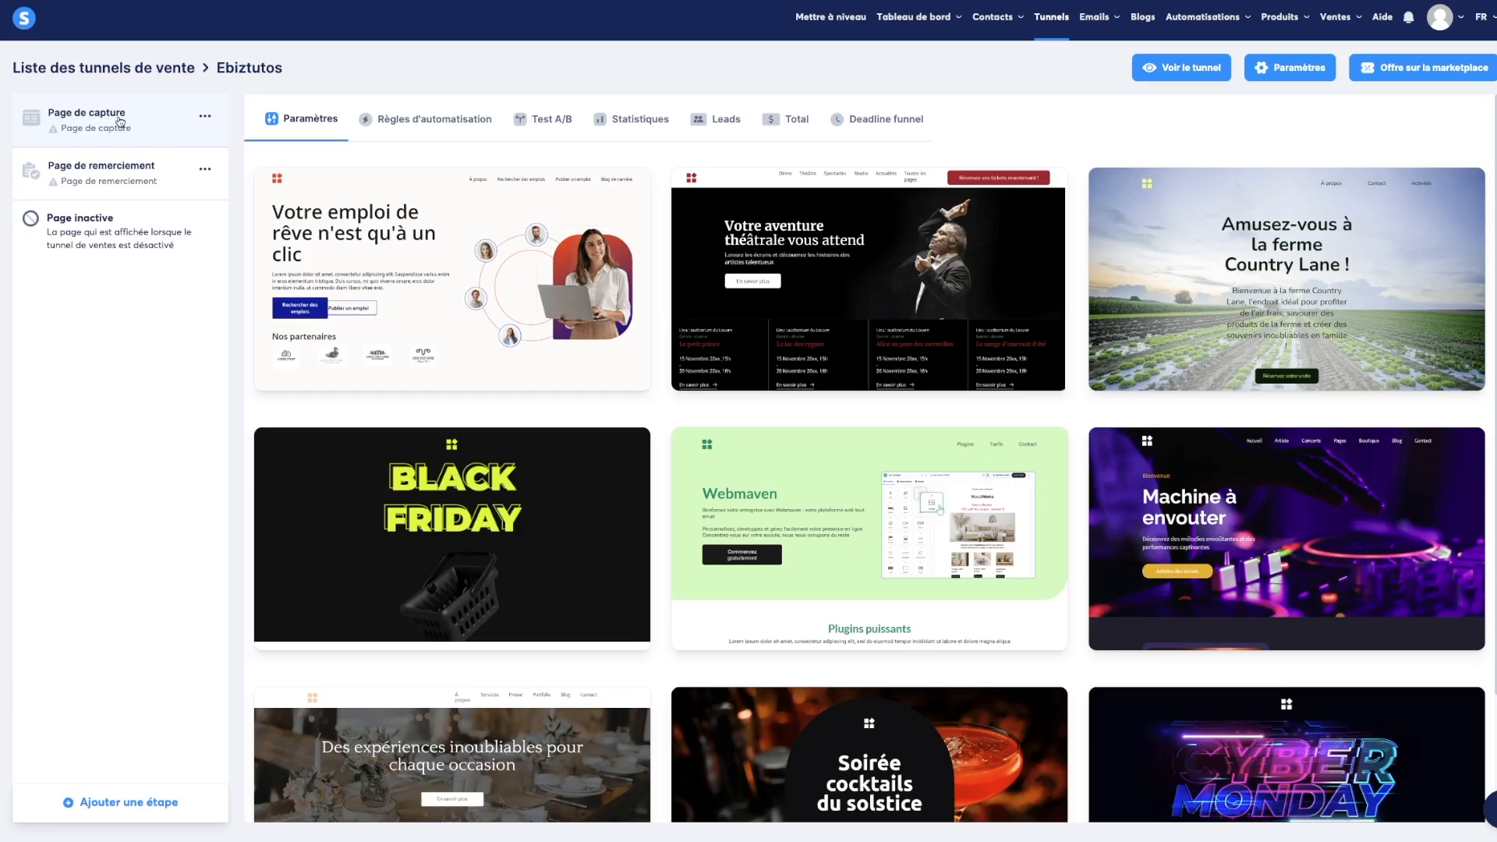
mouse_move(499, 534)
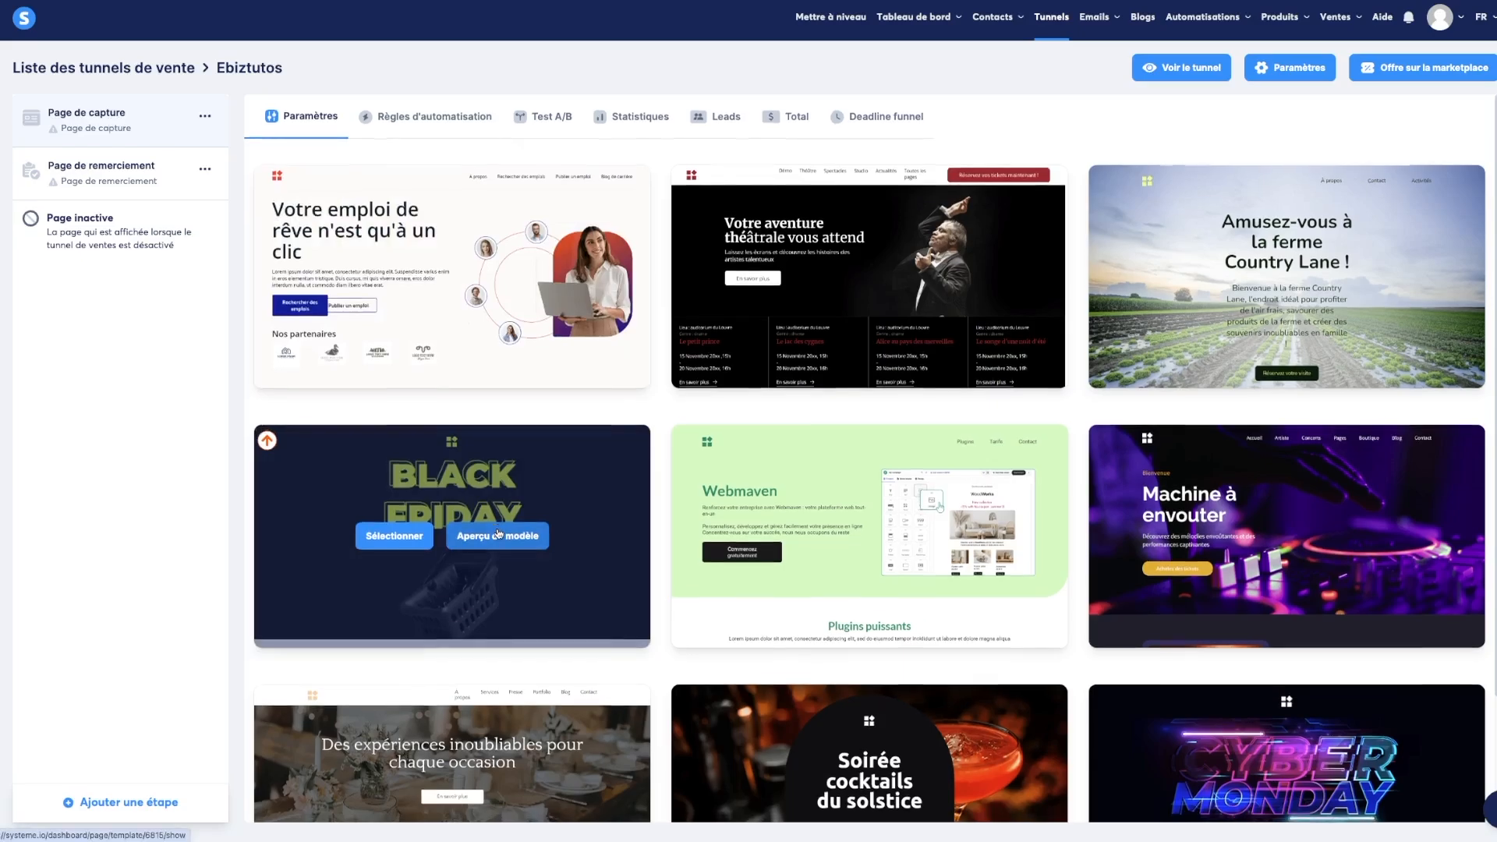
scroll(499, 534, down, 2)
mouse_move(738, 545)
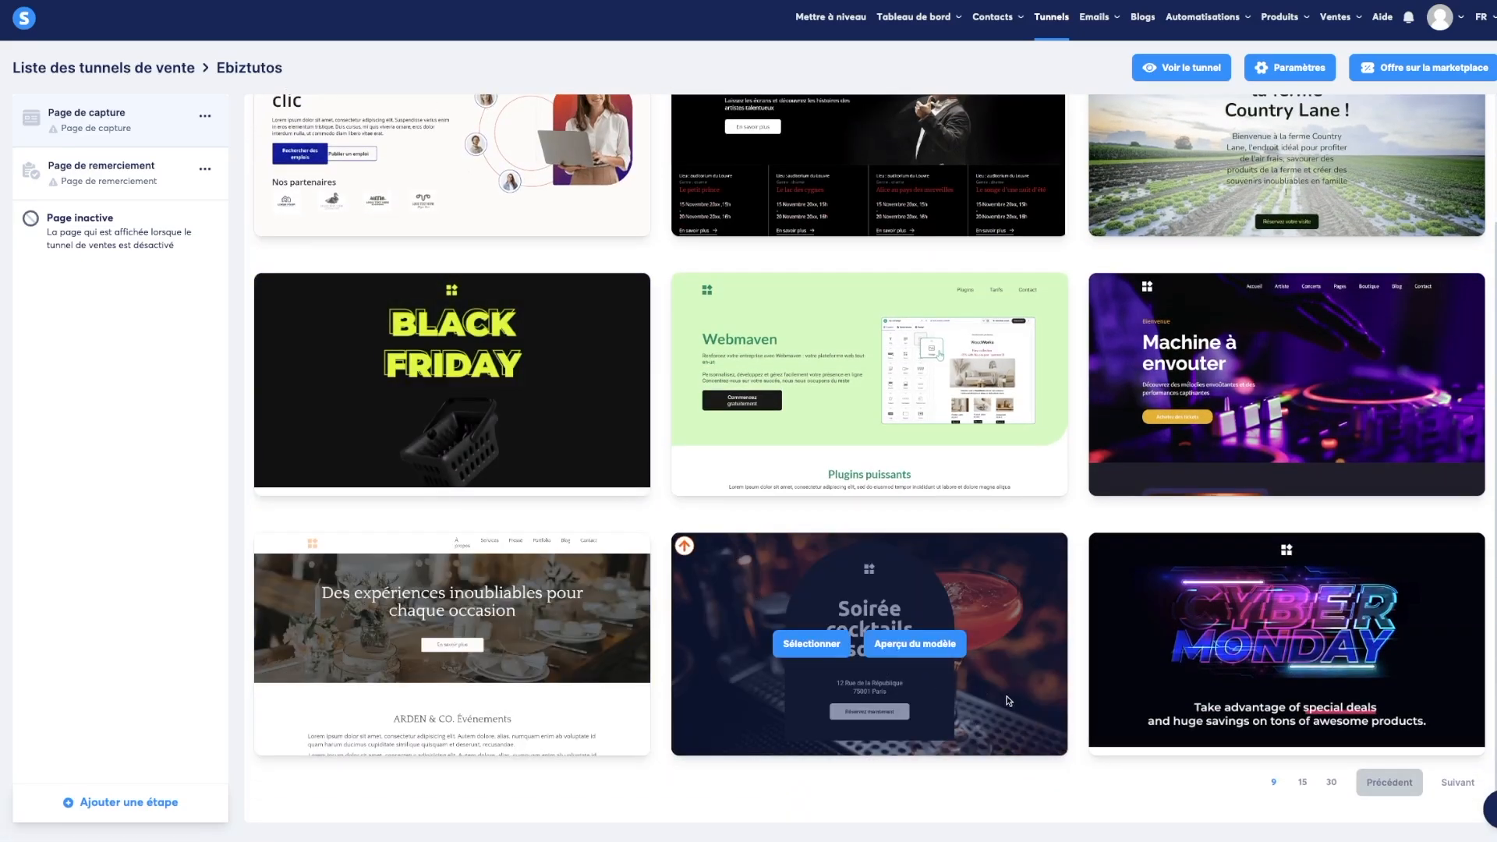
scroll(957, 686, up, 1)
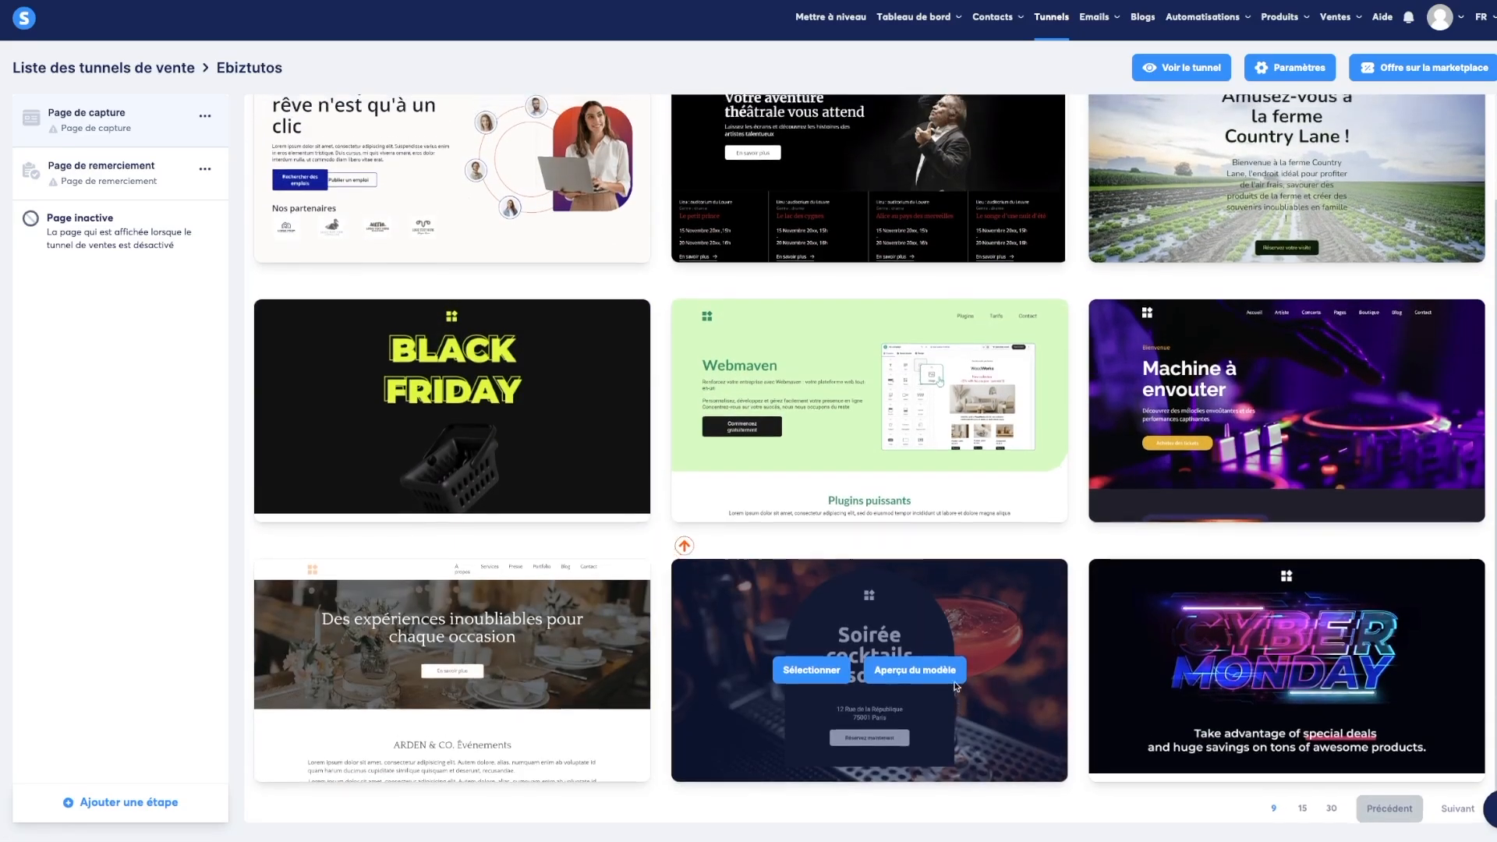
scroll(957, 687, up, 2)
mouse_move(396, 531)
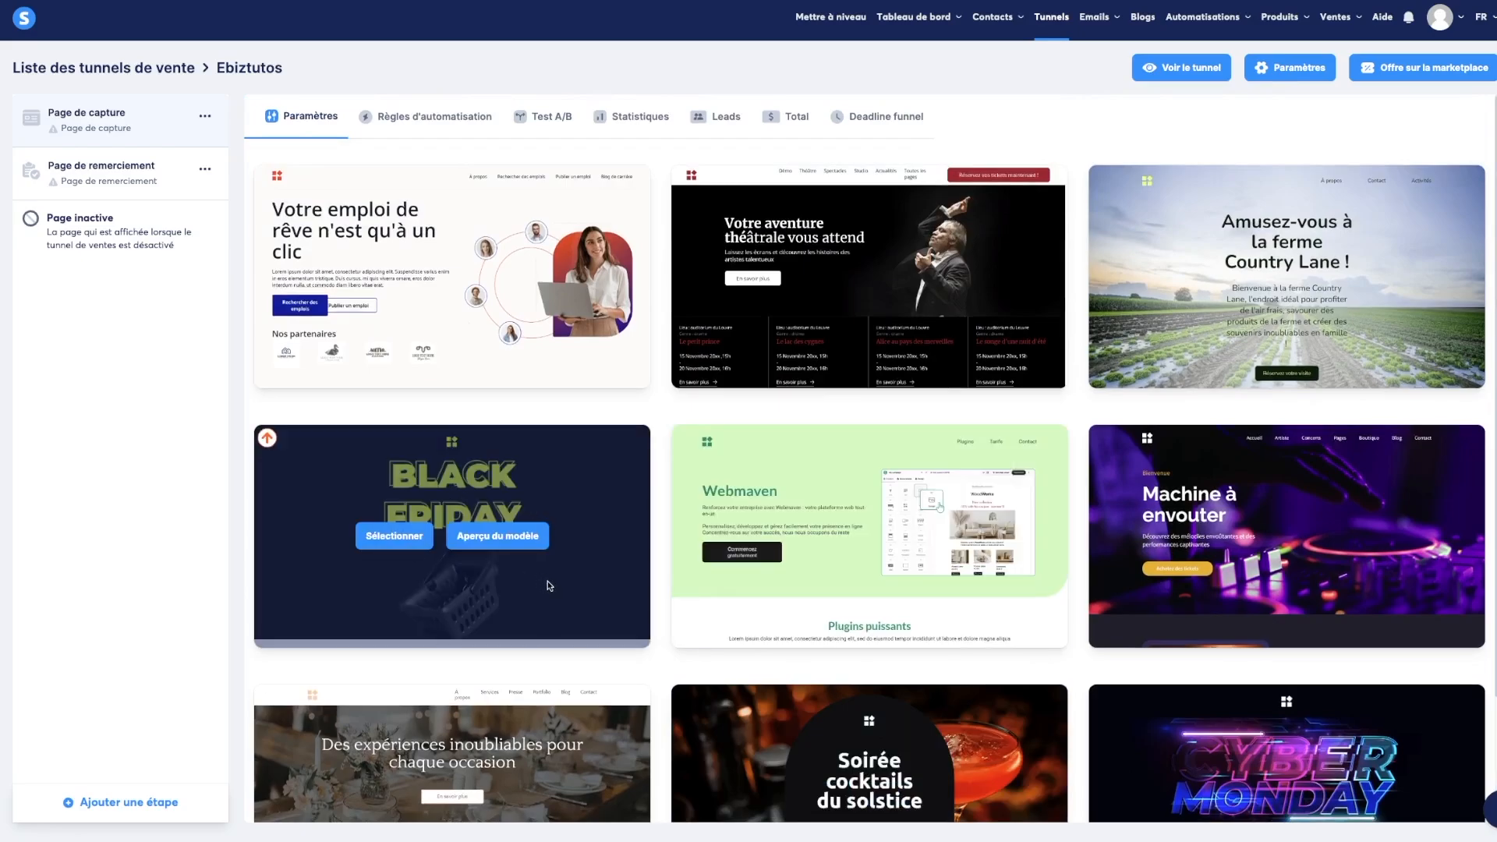
scroll(574, 601, down, 2)
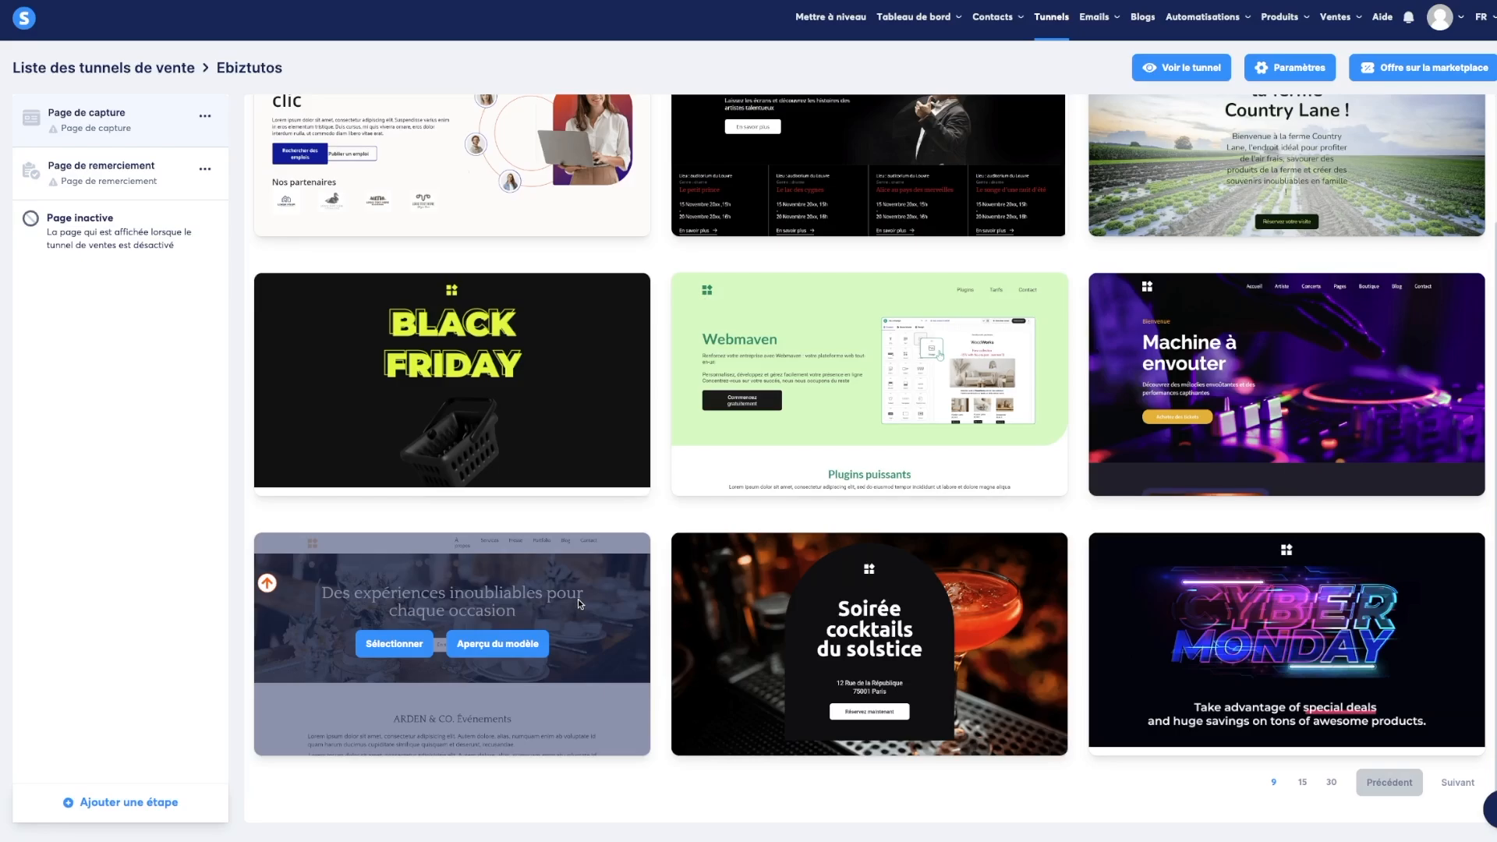
click(1323, 788)
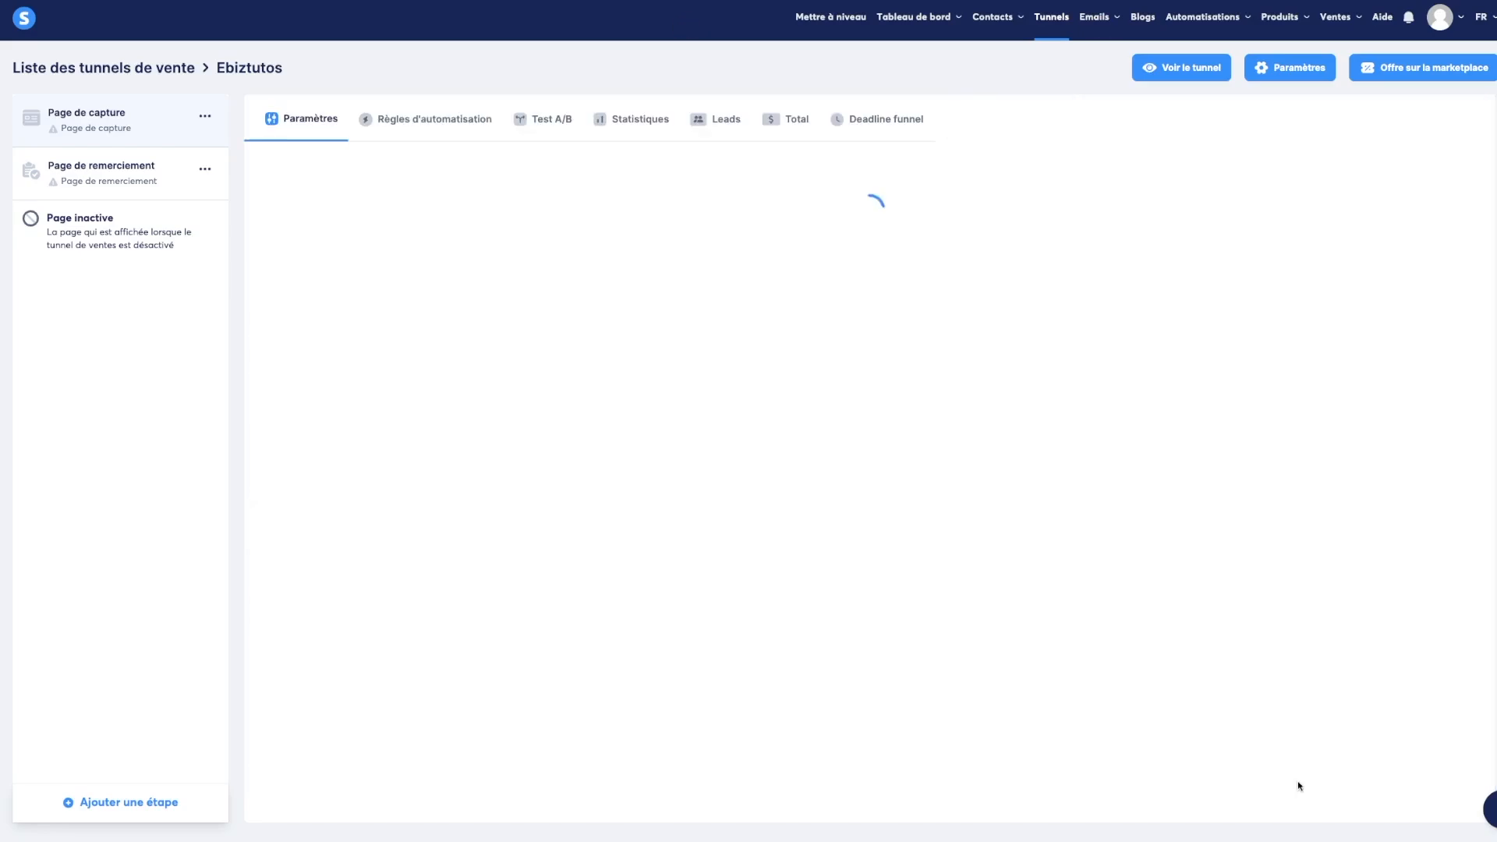
scroll(731, 657, down, 4)
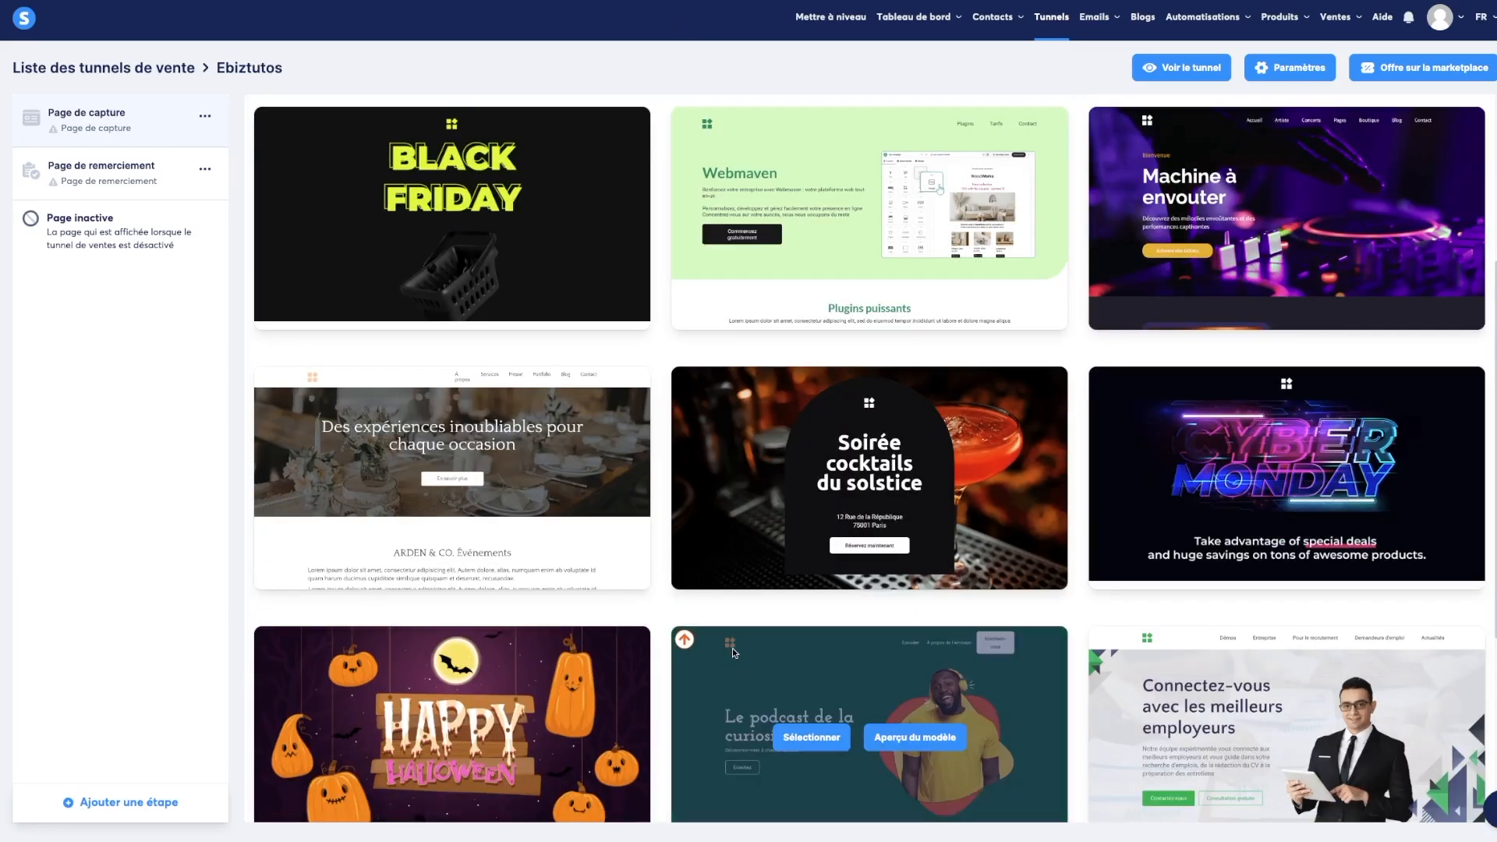
scroll(731, 651, down, 4)
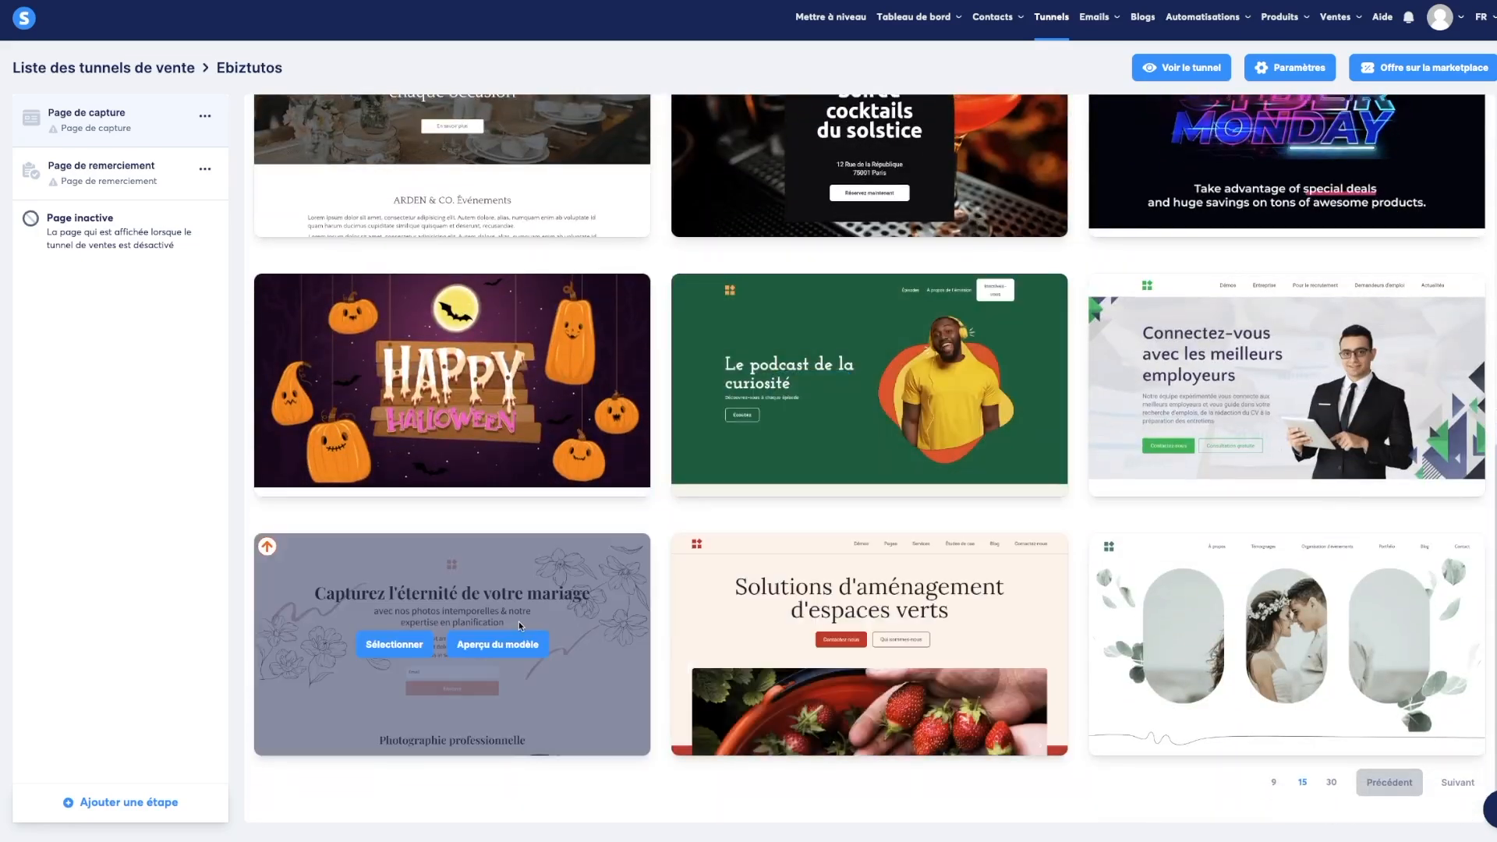
click(392, 643)
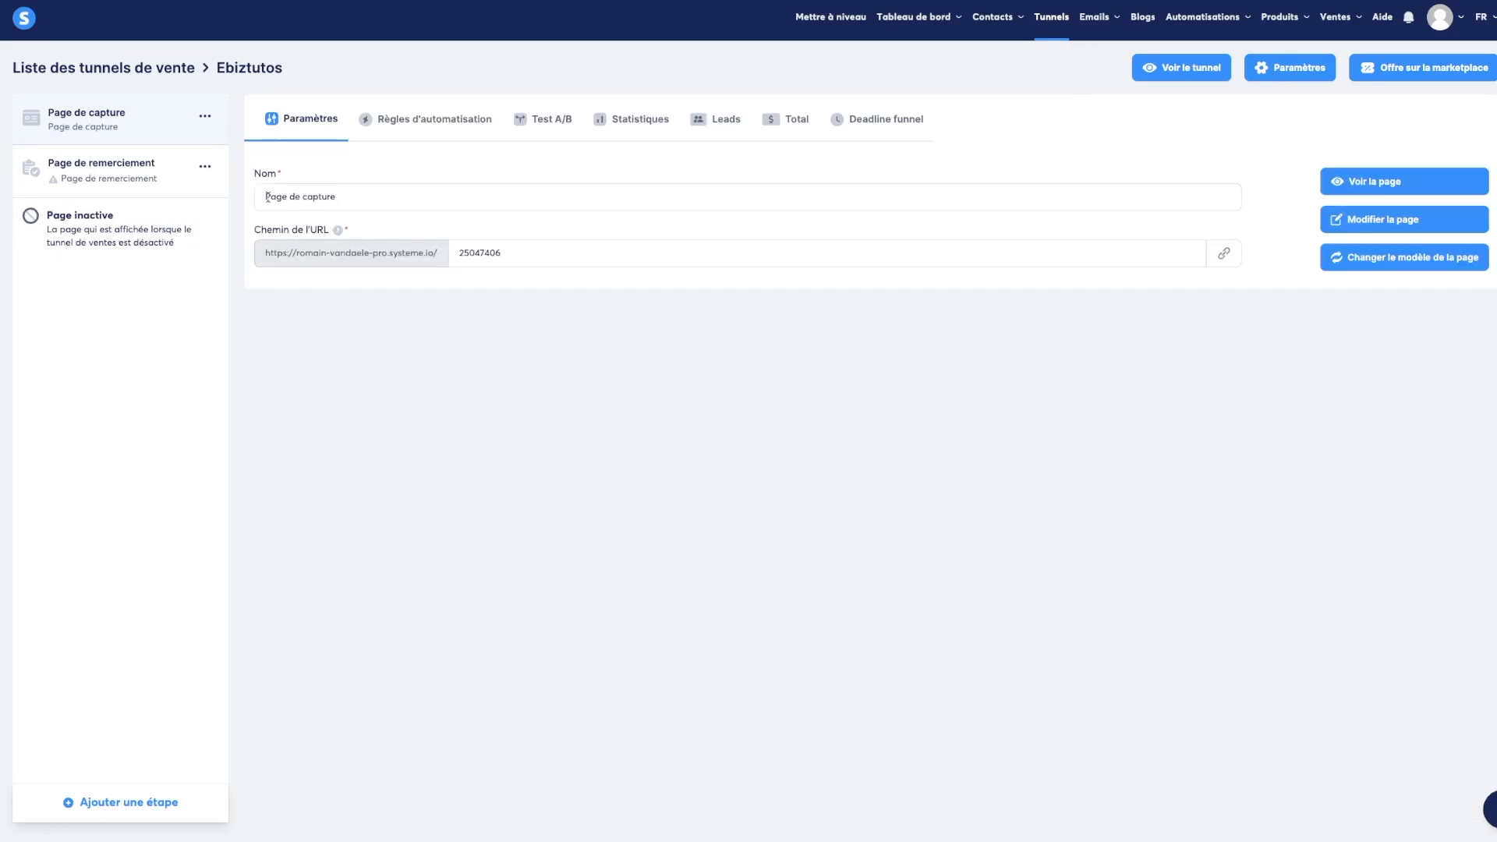
- Rename the capture page as "Page de capture ebook"
click(396, 200)
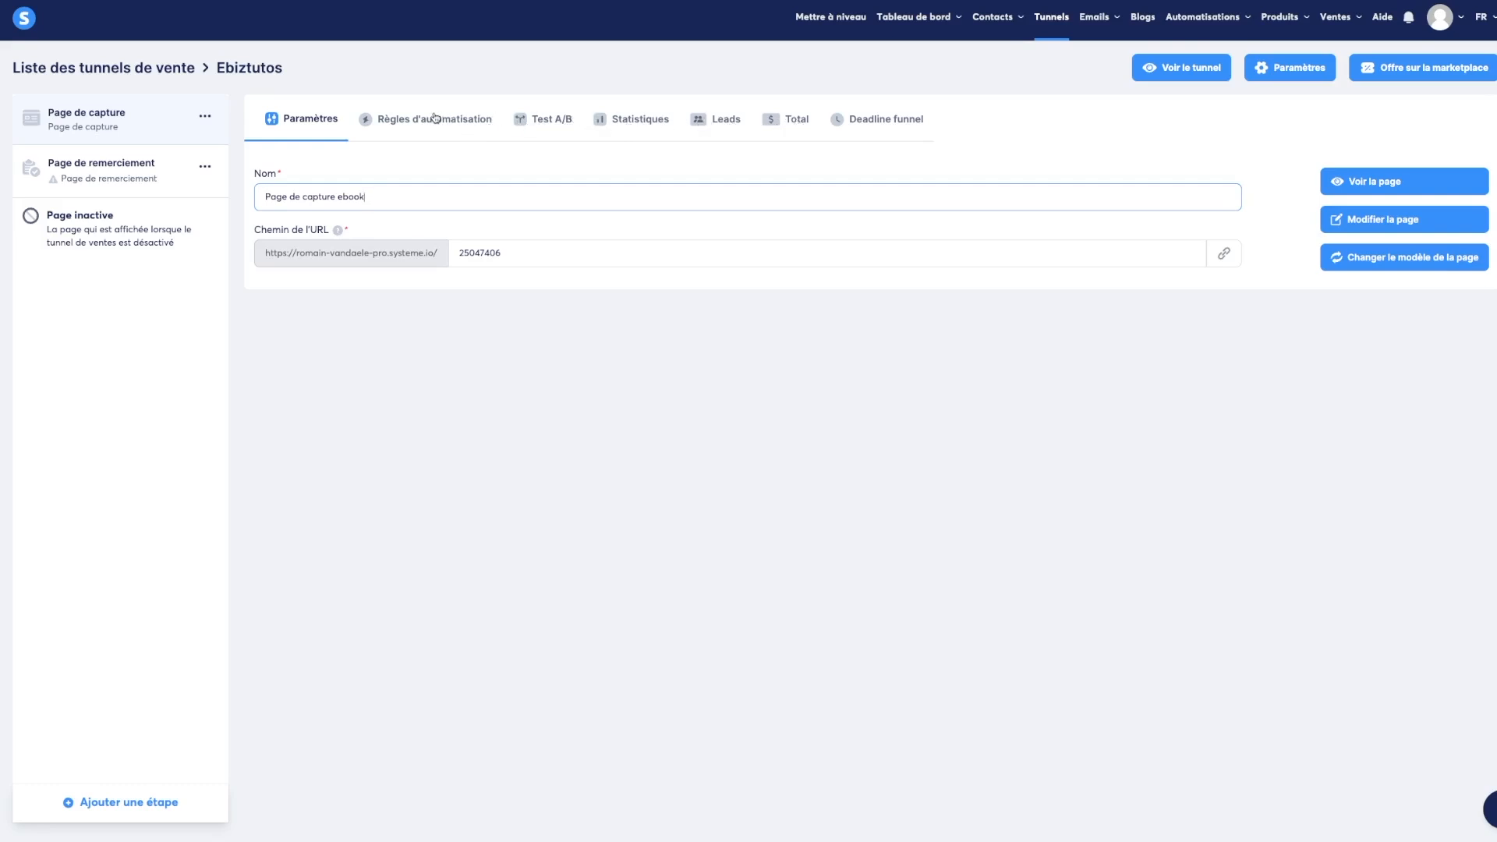
click(476, 469)
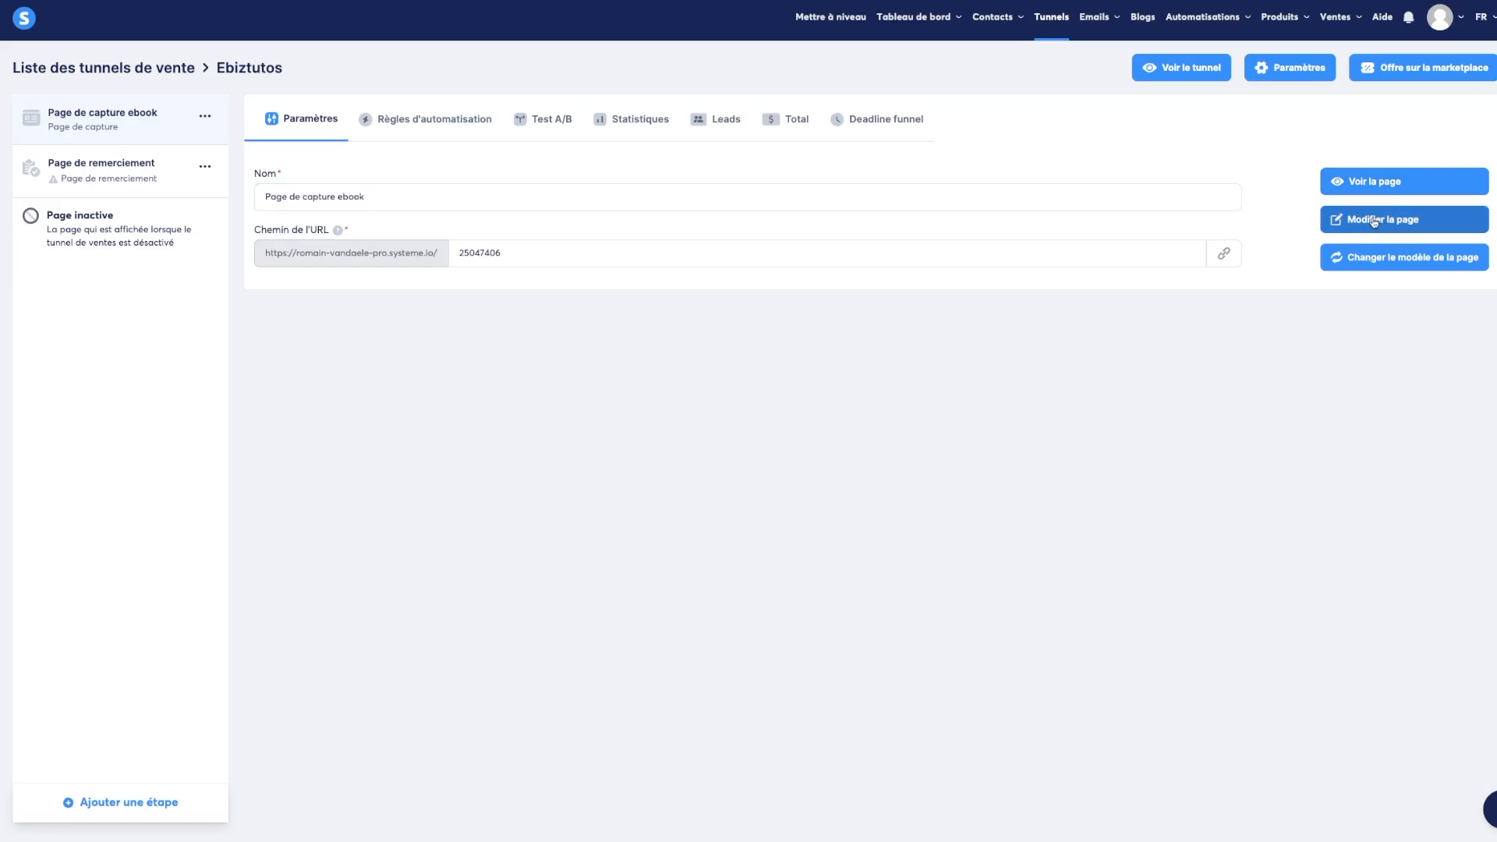
- Preview the published capture page from its heading to the wedding destinations section, and close the preview
click(1374, 184)
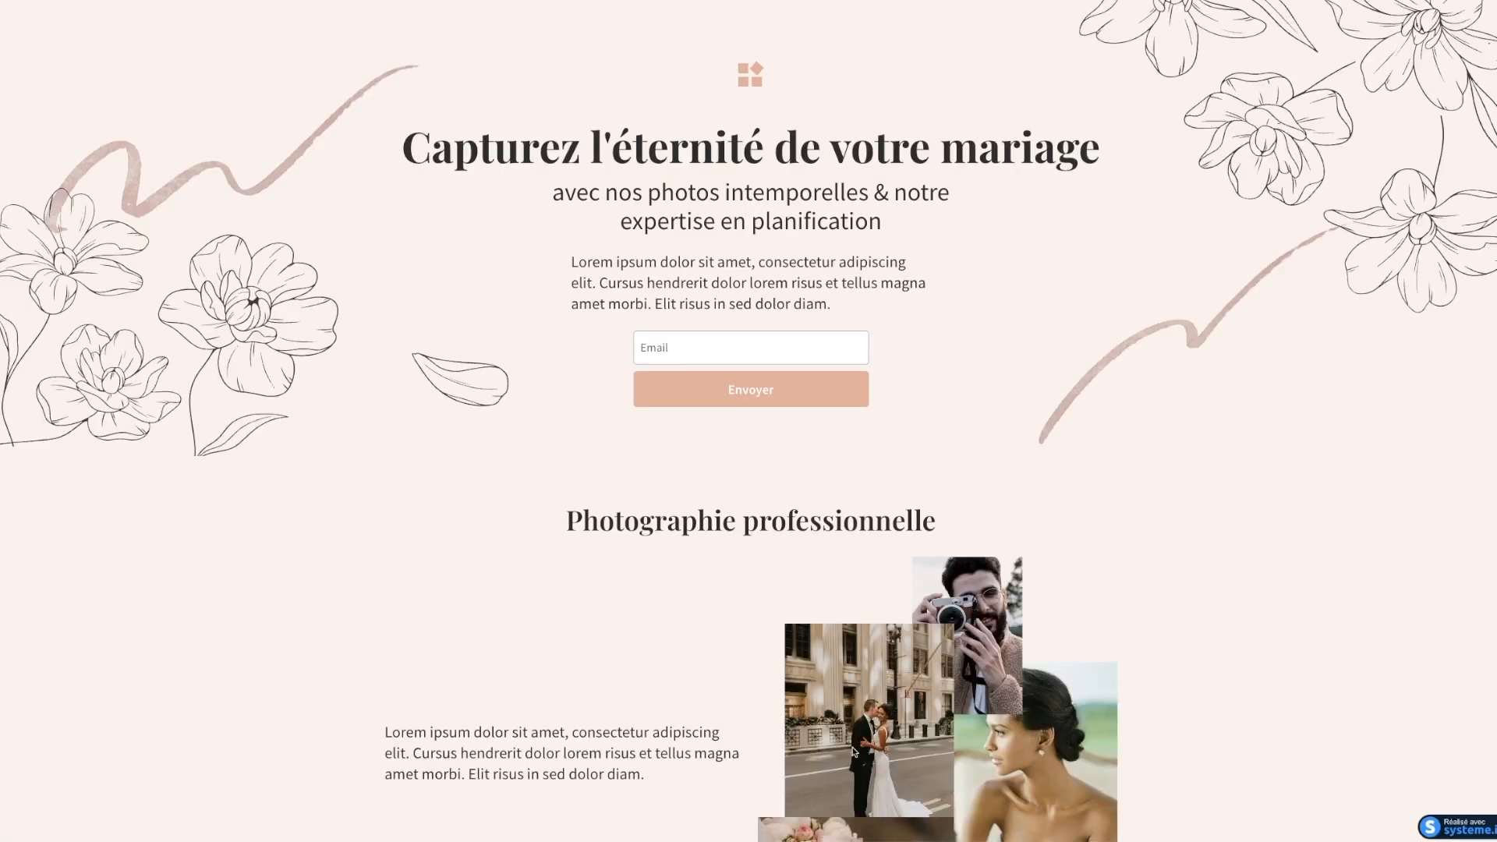
scroll(365, 493, down, 7)
scroll(365, 493, down, 8)
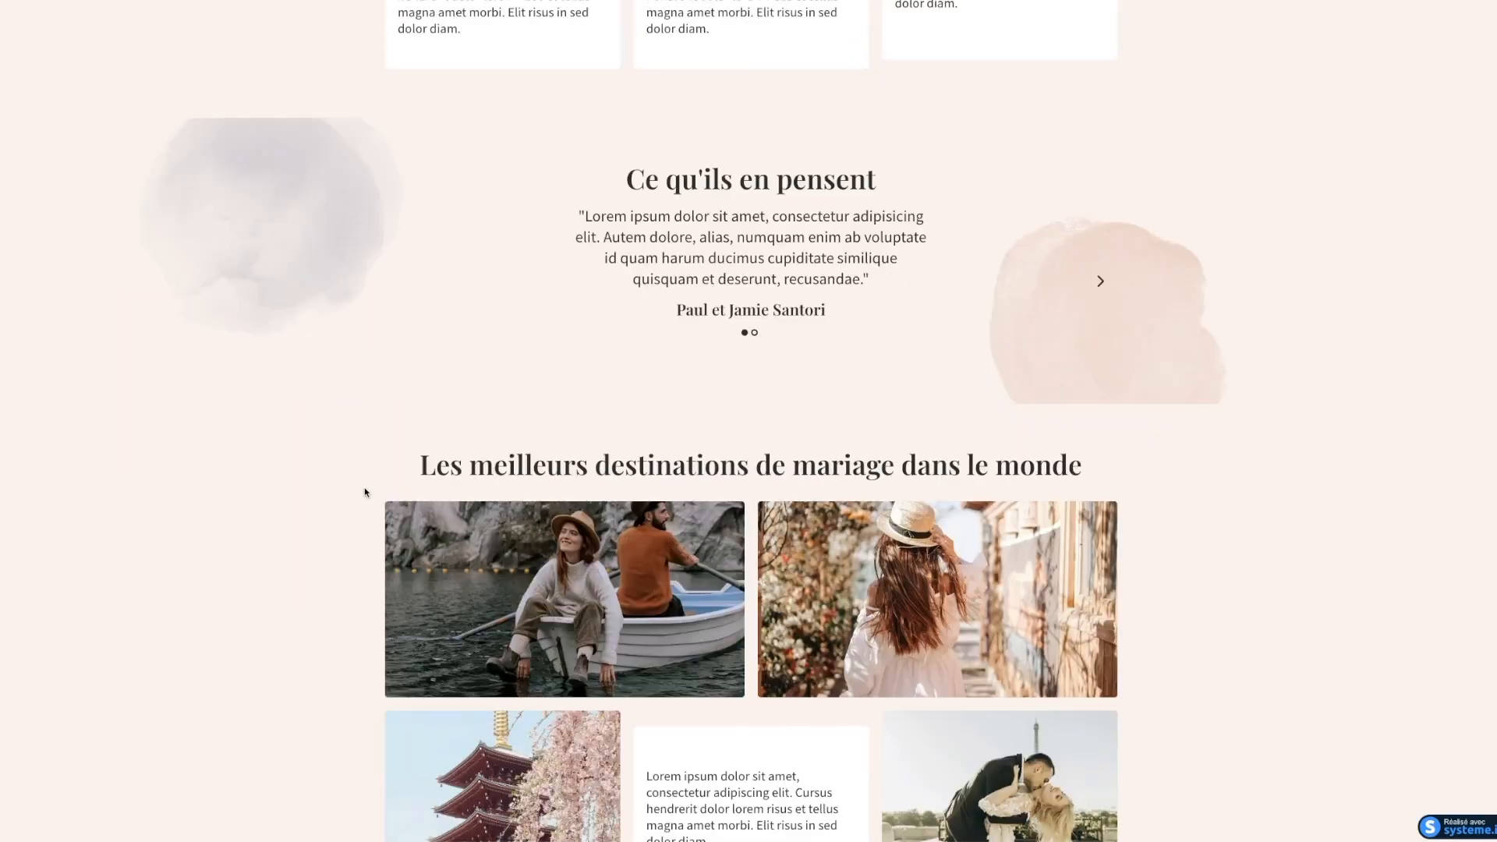
scroll(365, 492, up, 15)
key(ctrl+w)
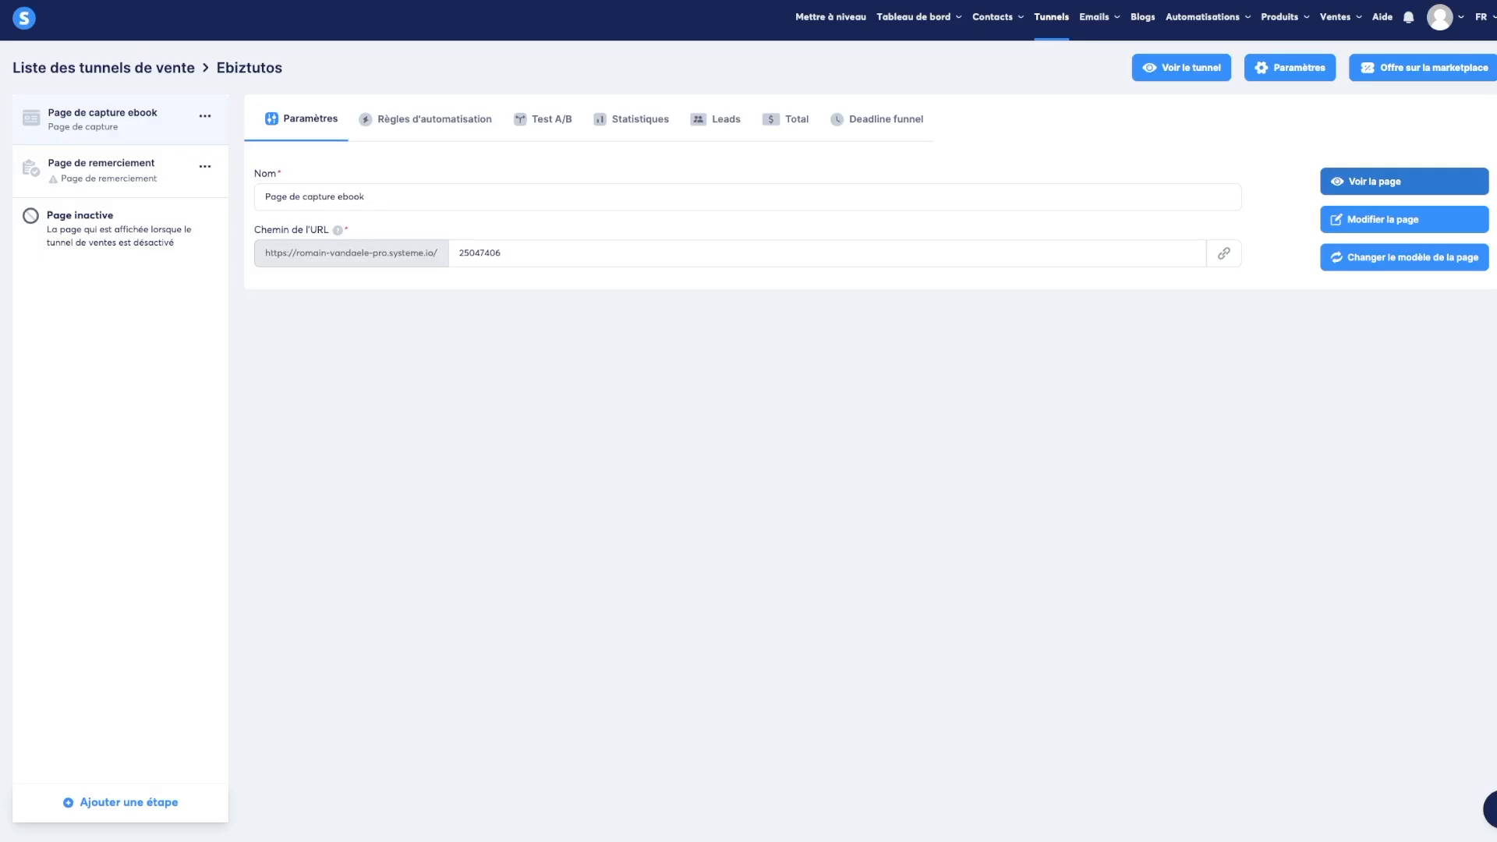
- Open the capture page for editing and replace its main heading with "Les 10 étapes pour un mariage réussi"
click(1367, 222)
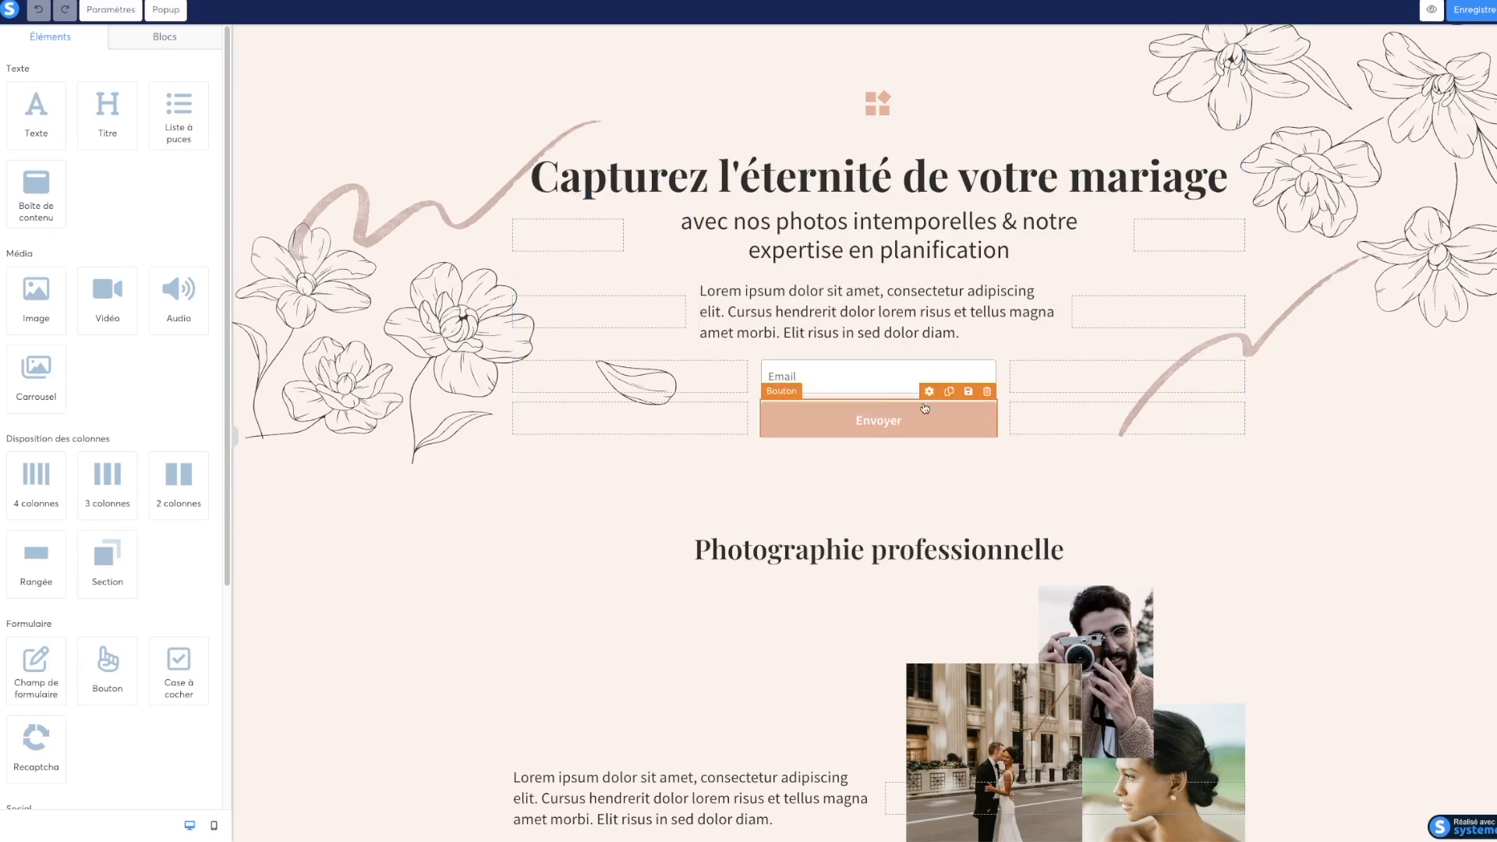
scroll(922, 435, down, 4)
scroll(922, 435, down, 20)
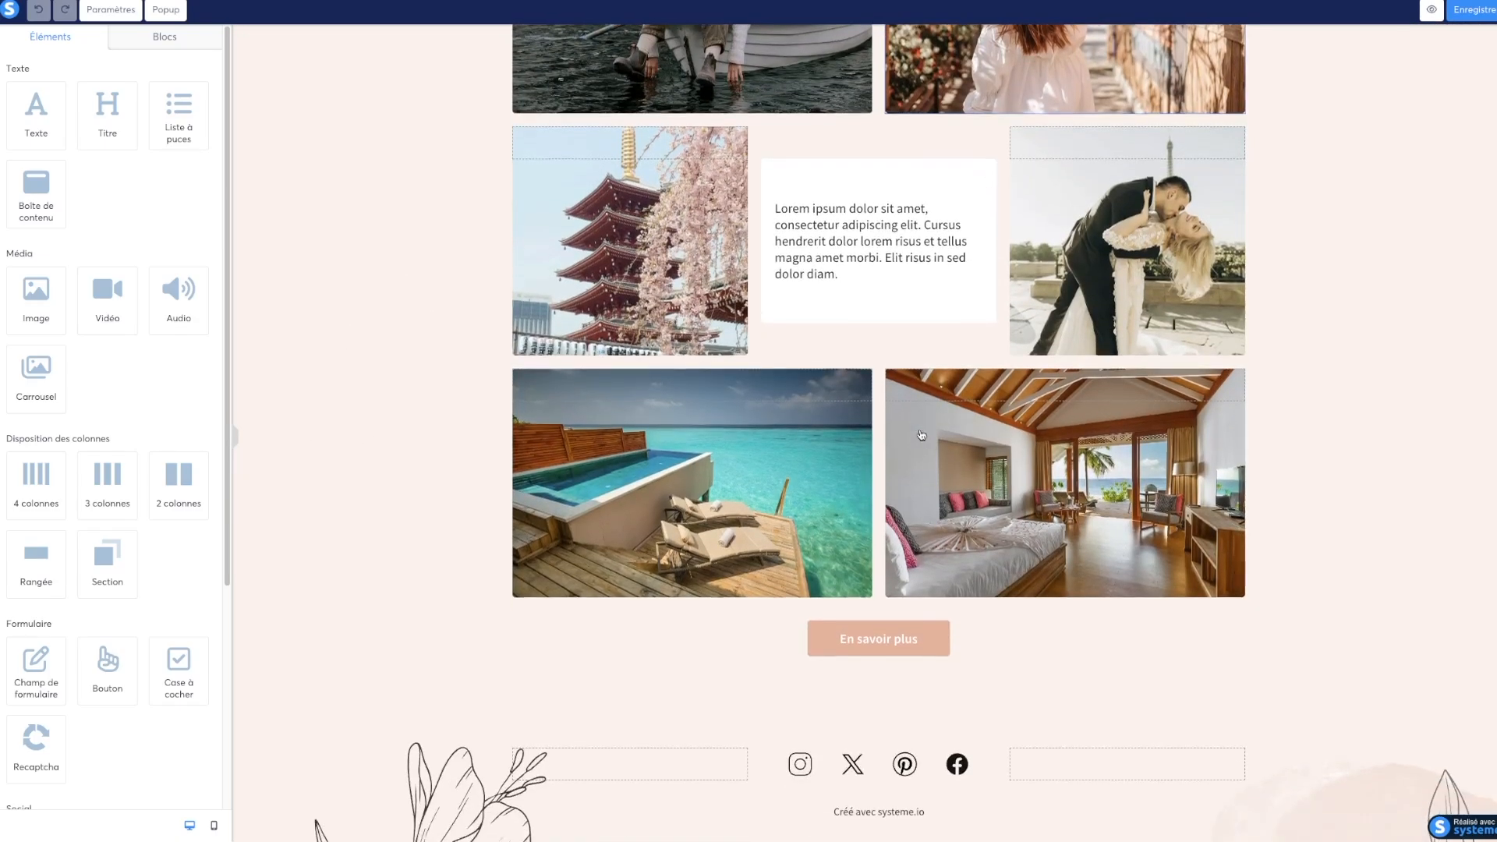
scroll(921, 436, up, 20)
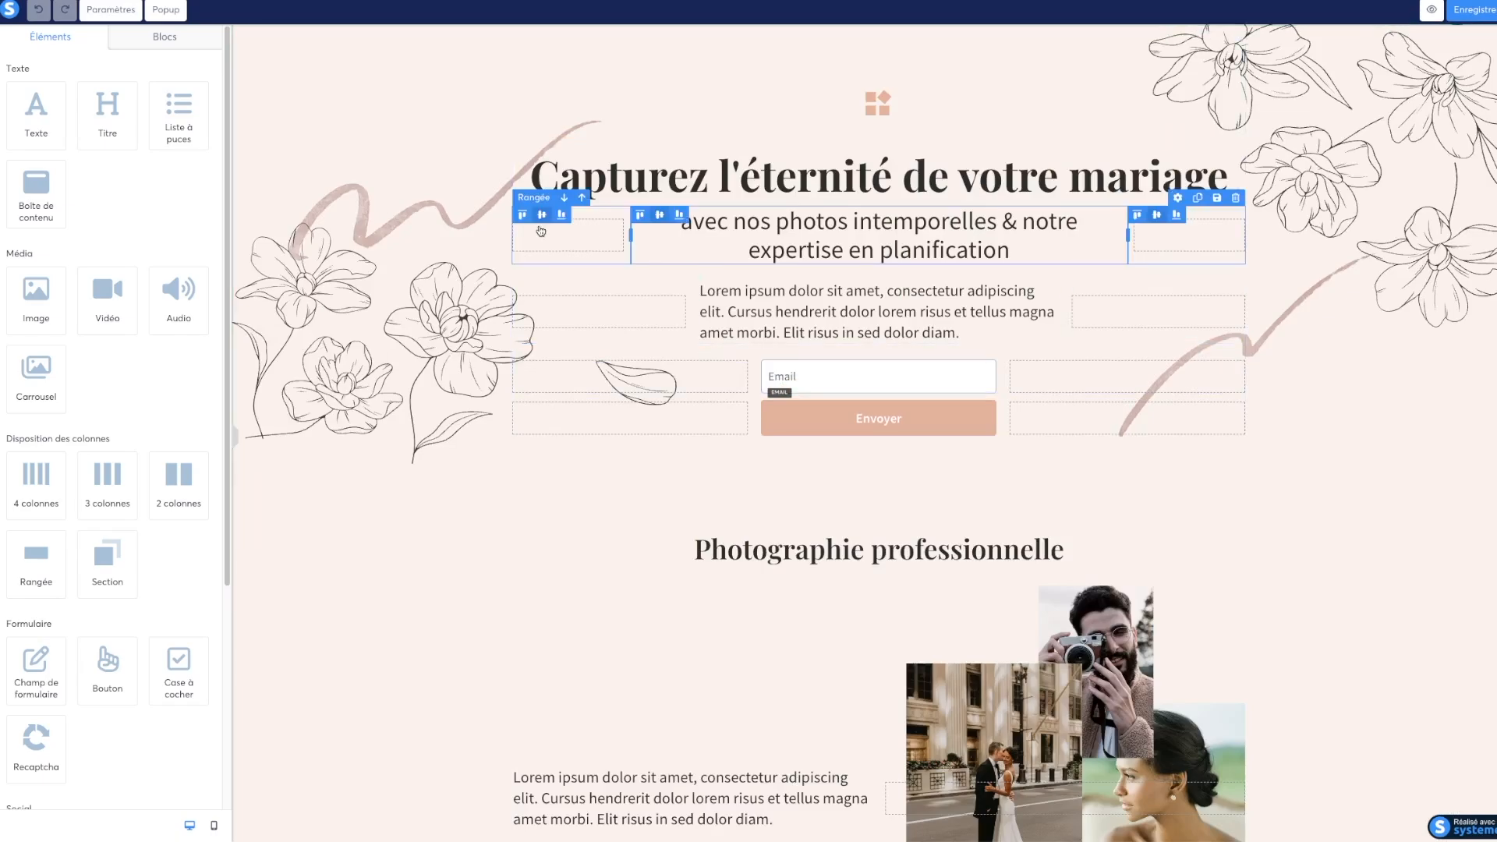
click(658, 193)
drag(530, 178, 1220, 180)
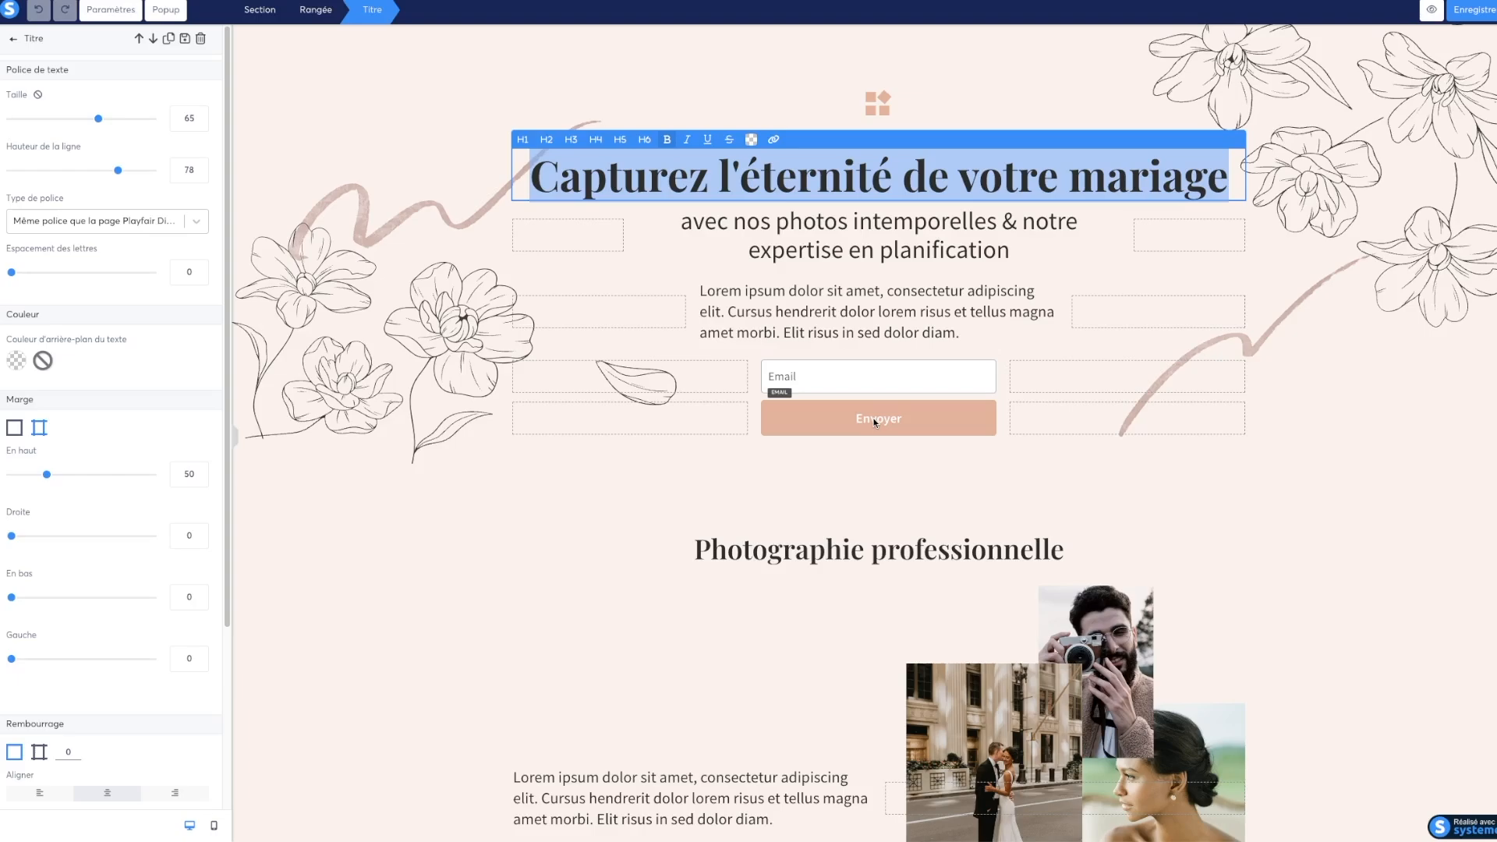
text(Les)
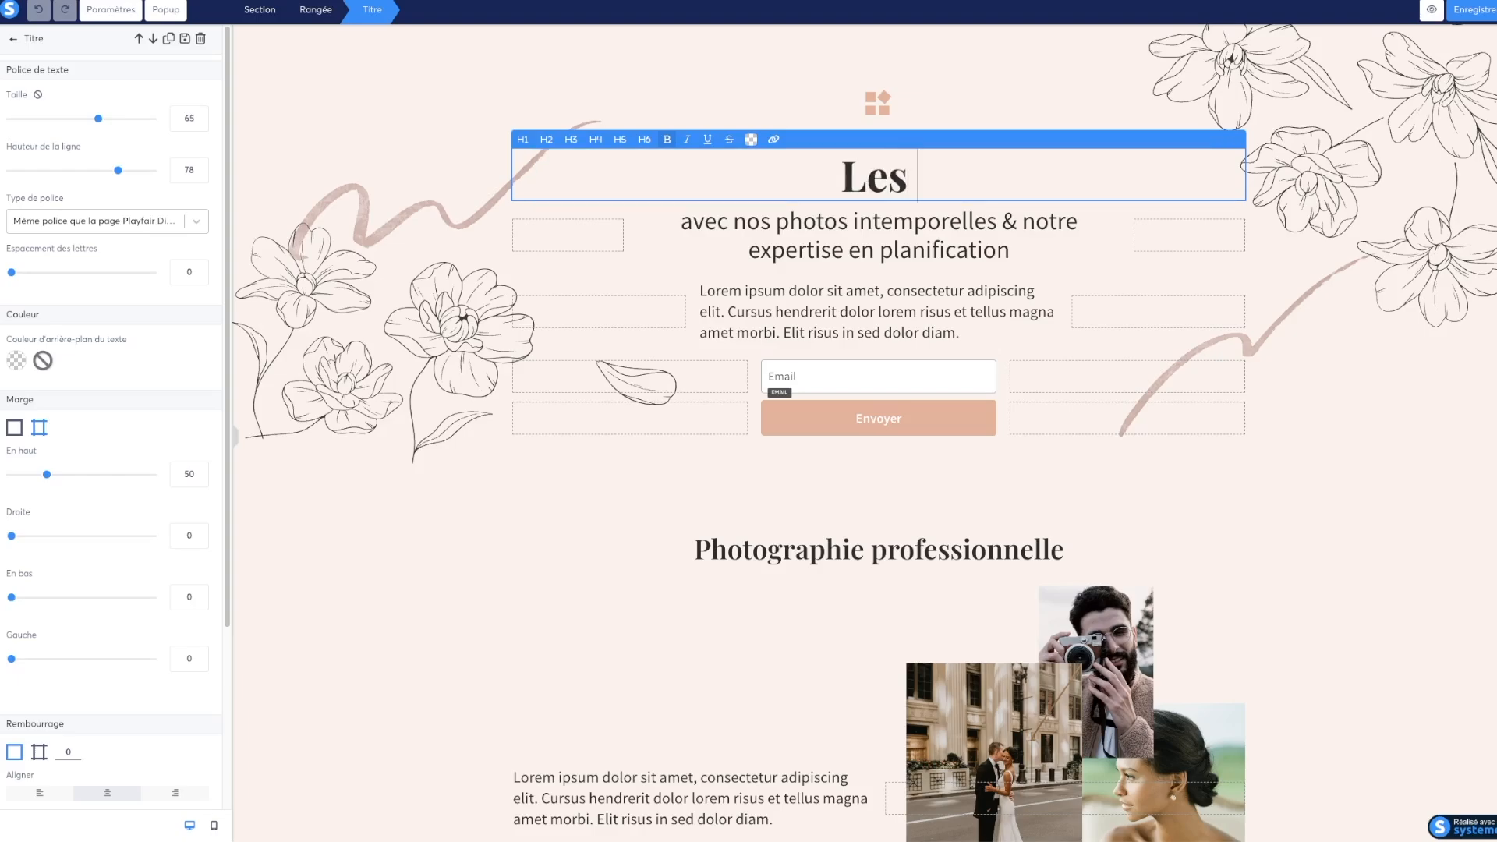
text( 10 étapes pou)
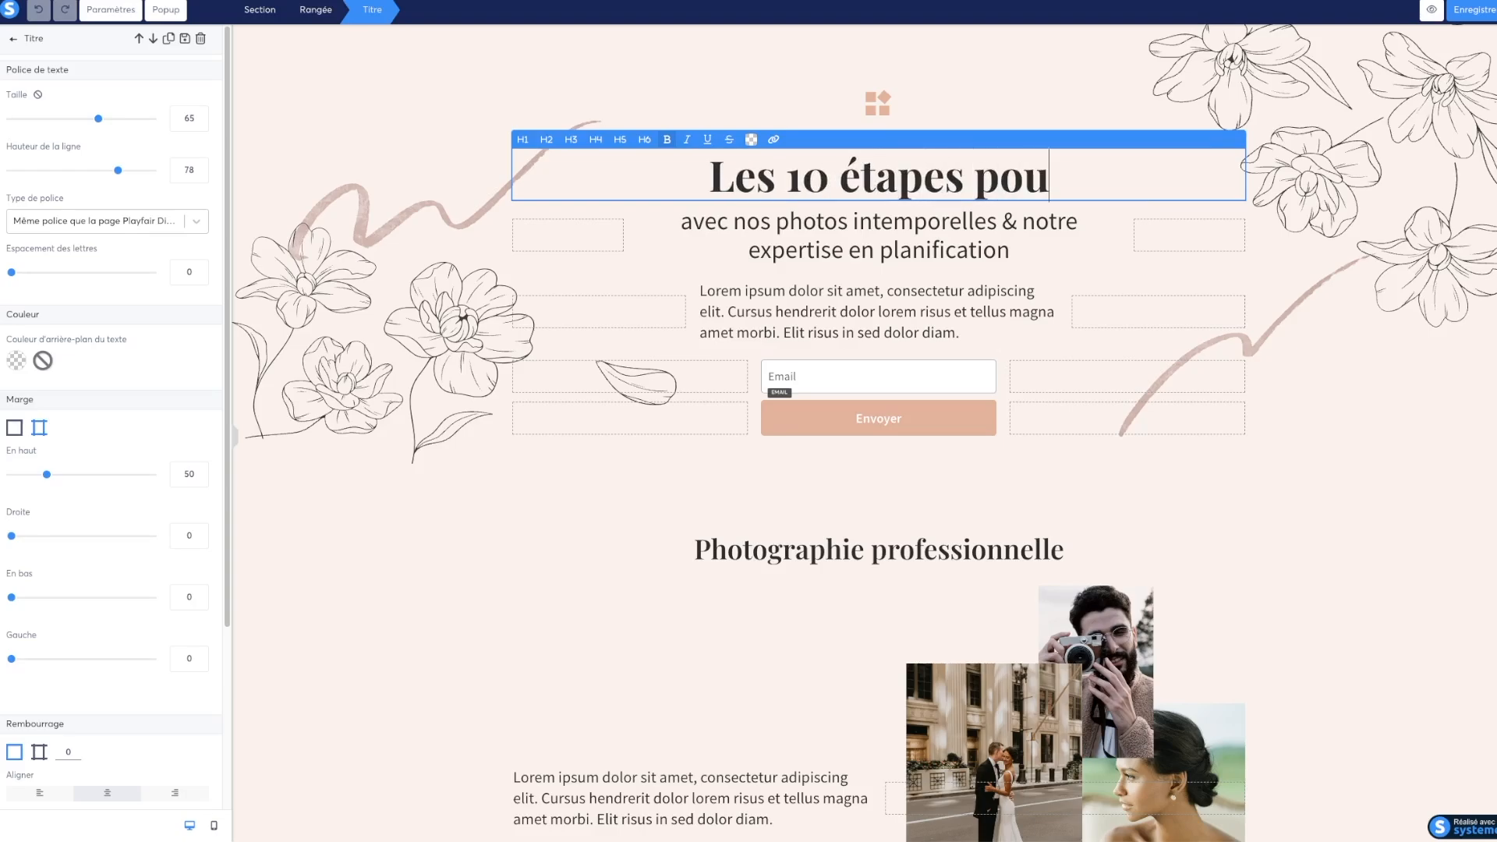
text(r un mariage)
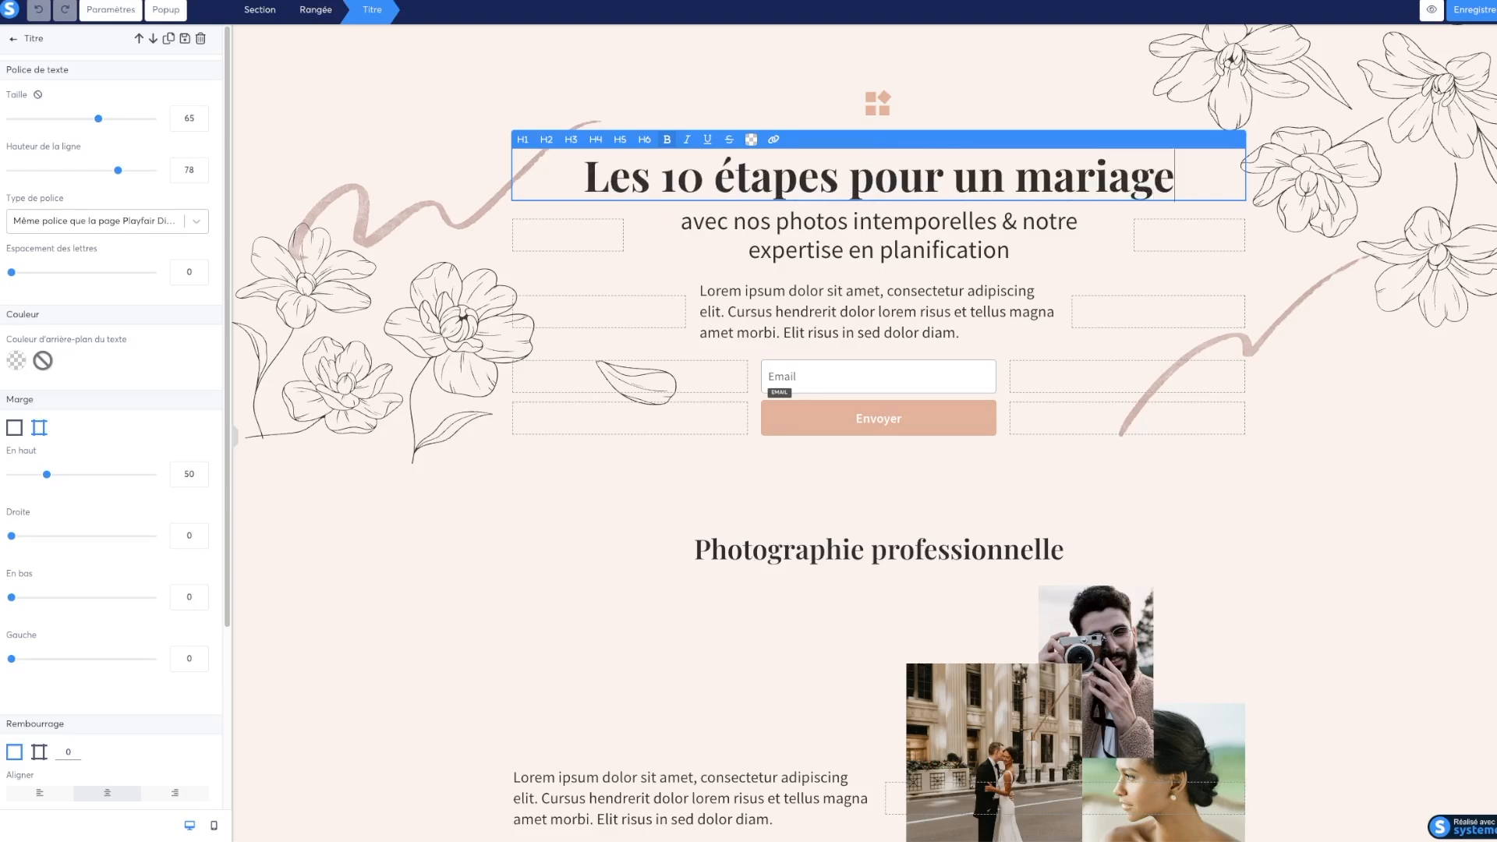
text( réussi)
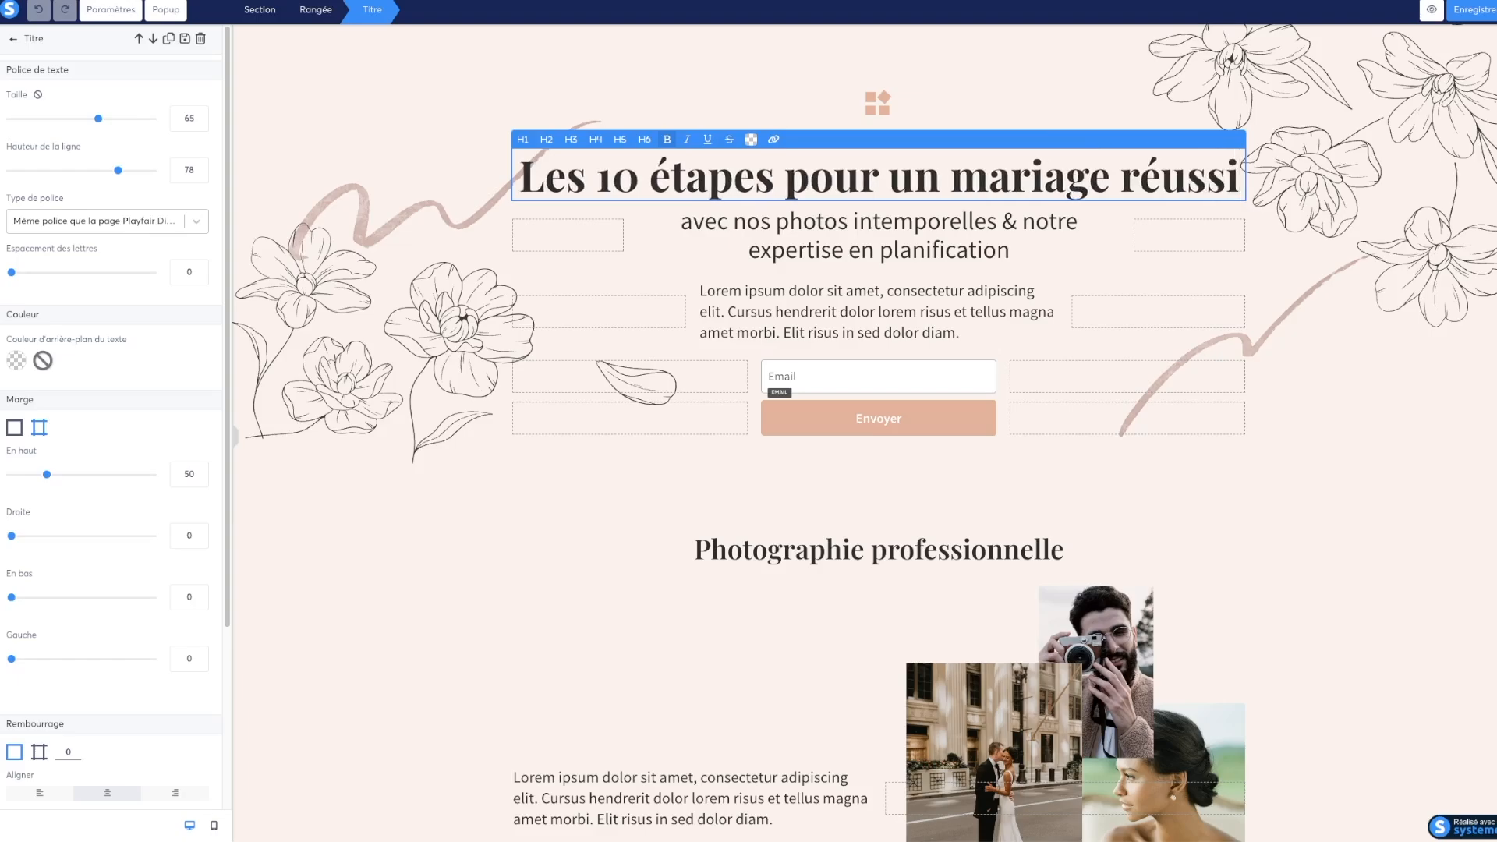
- Delete the subtitle text "avec nos photos intemporelles & notre expertise en planification" below the main heading
click(869, 217)
click(880, 242)
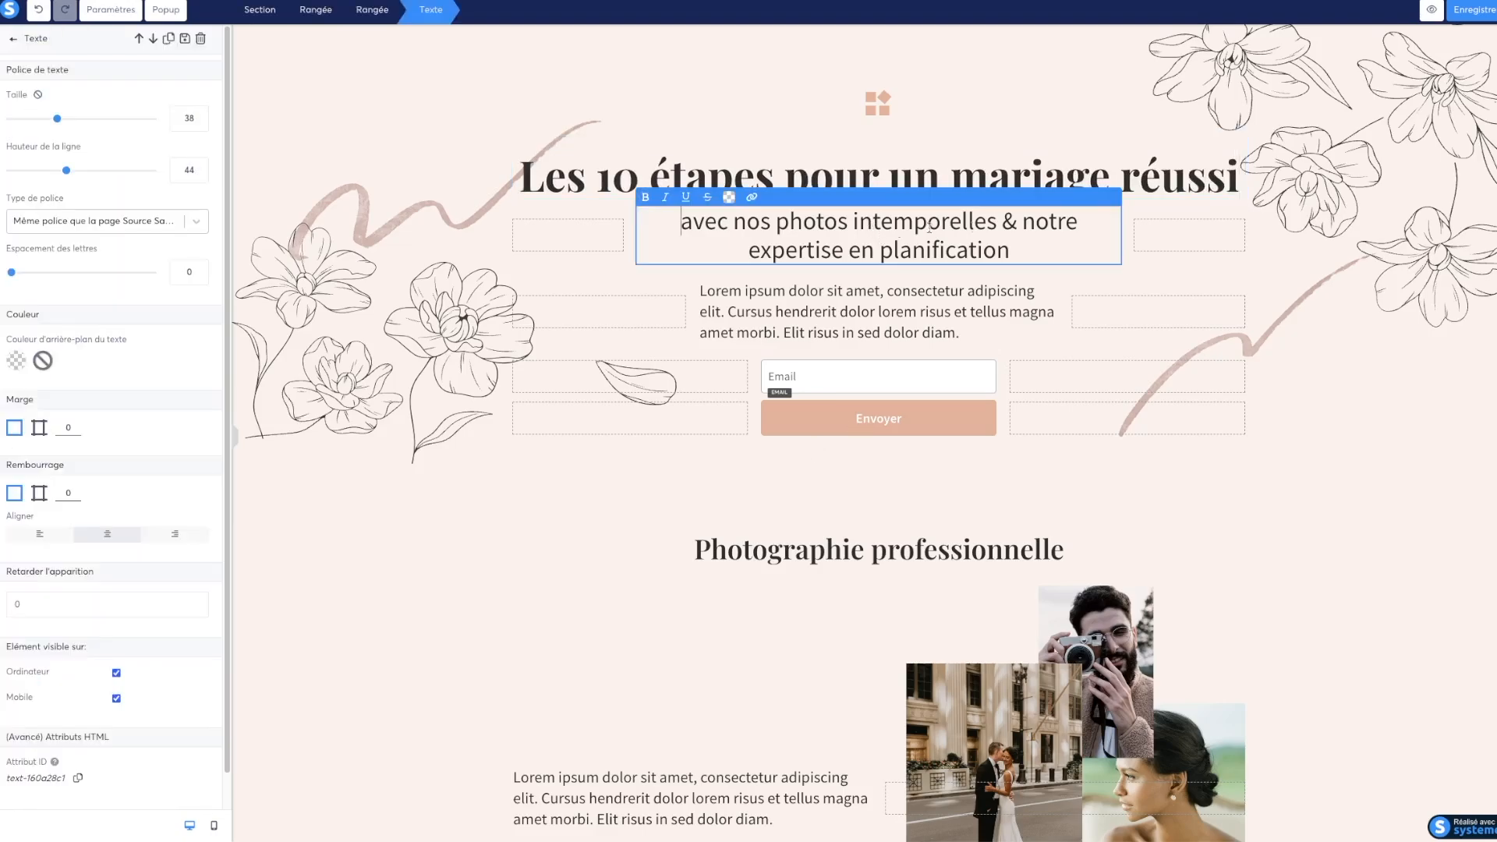
click(1299, 287)
click(1112, 198)
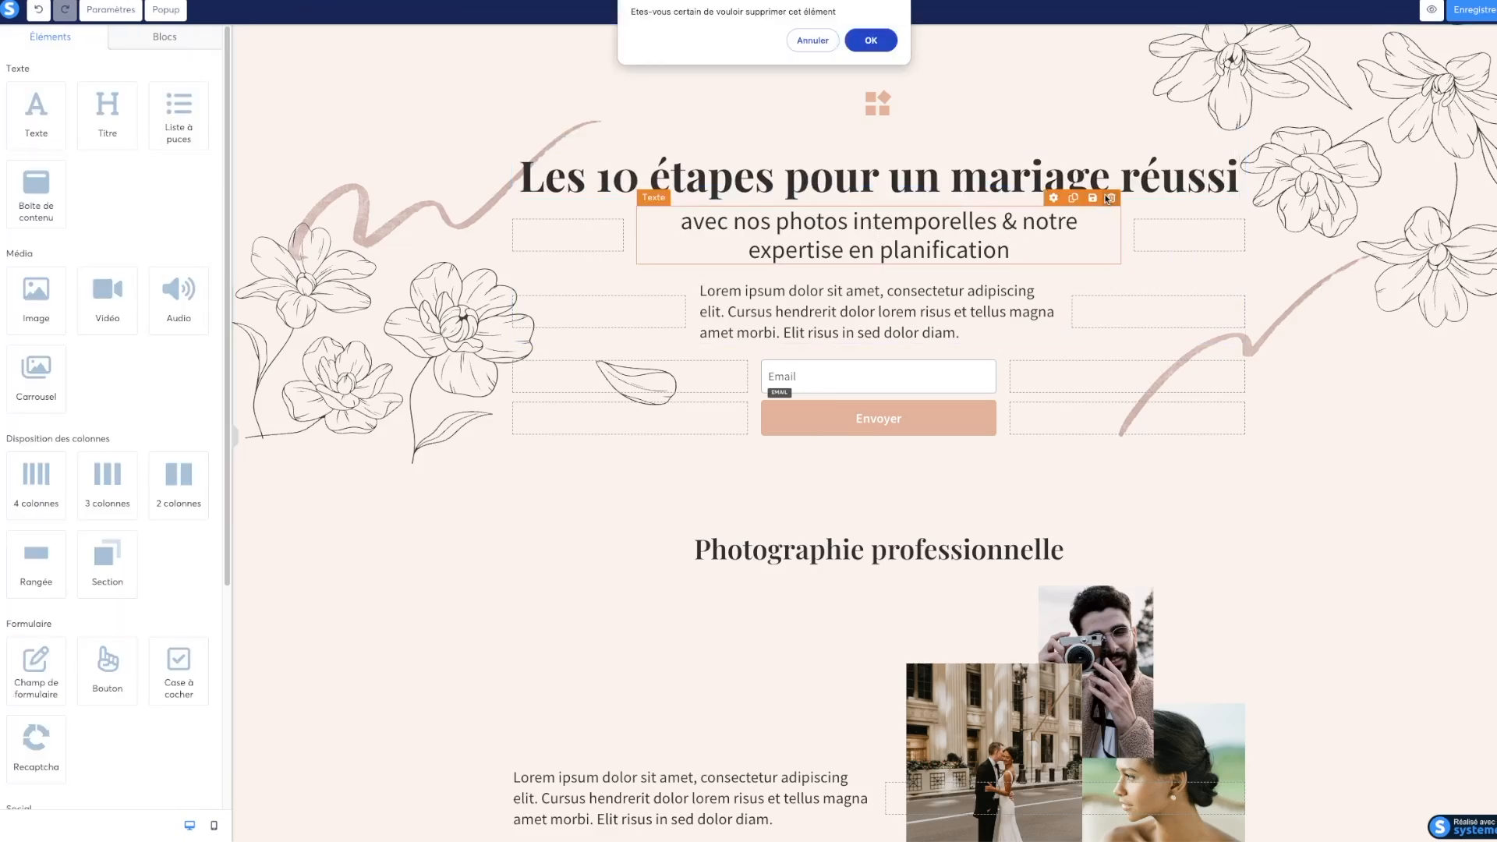
click(883, 42)
- Replace the placeholder paragraph below the main heading with "Le guide parfait pour bien organiser le plus beau jour de votre vie."
click(701, 265)
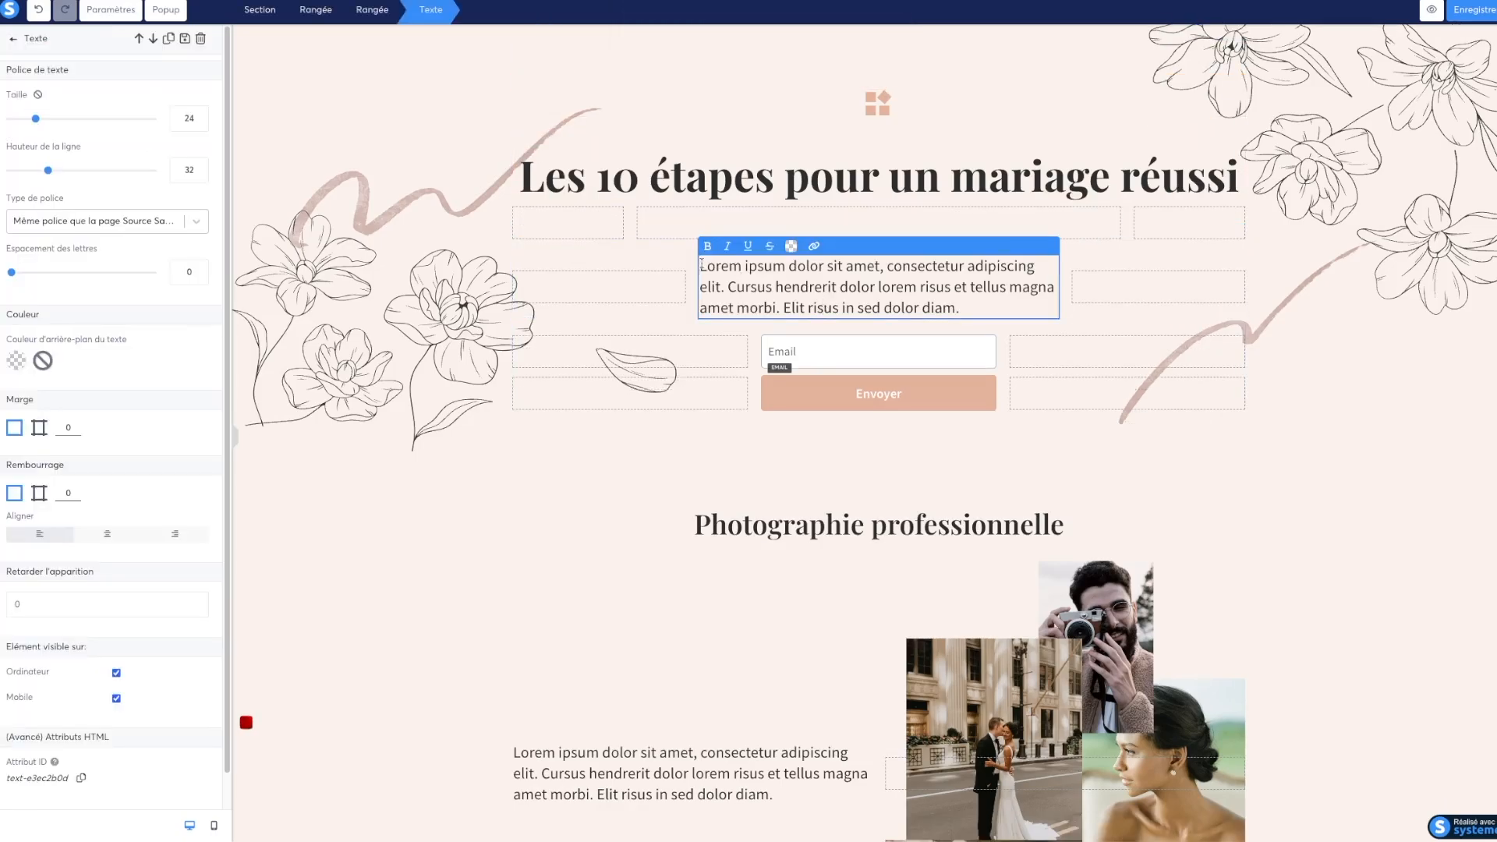
drag(701, 264, 965, 302)
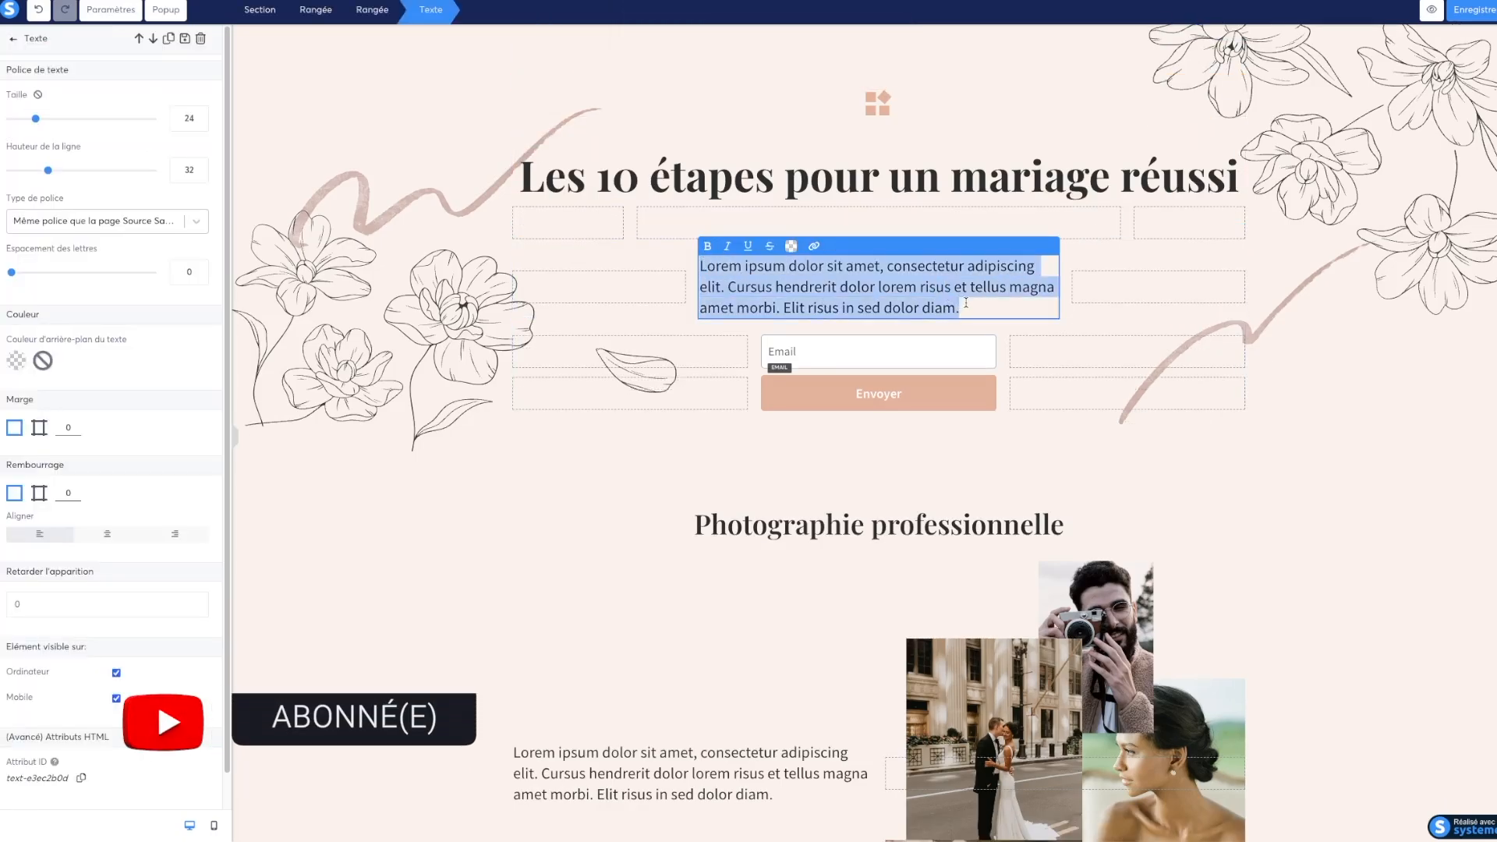
text(Le guide parf)
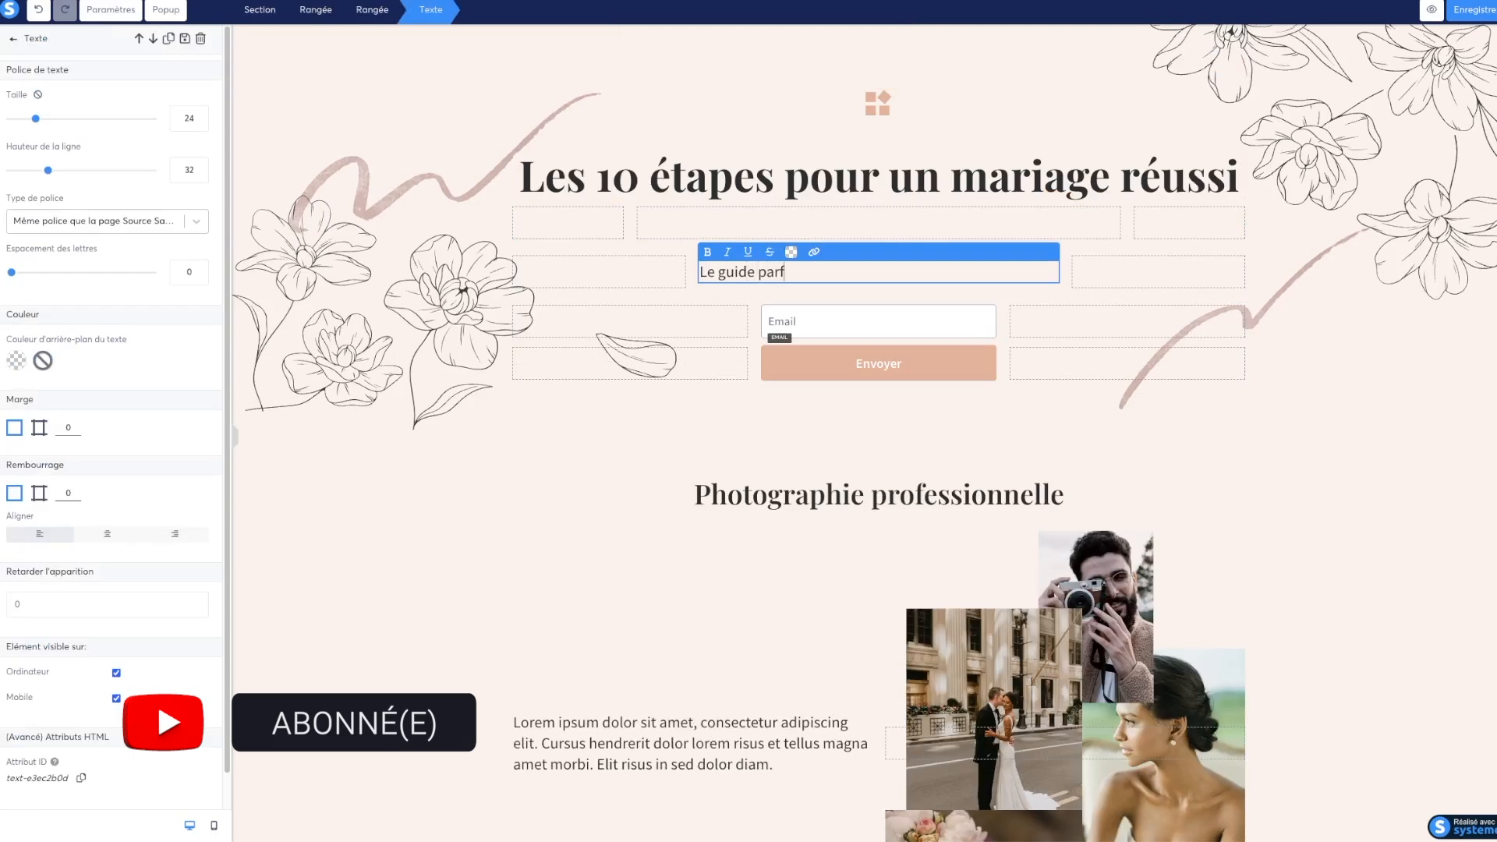
text(ait pour bien organiser v)
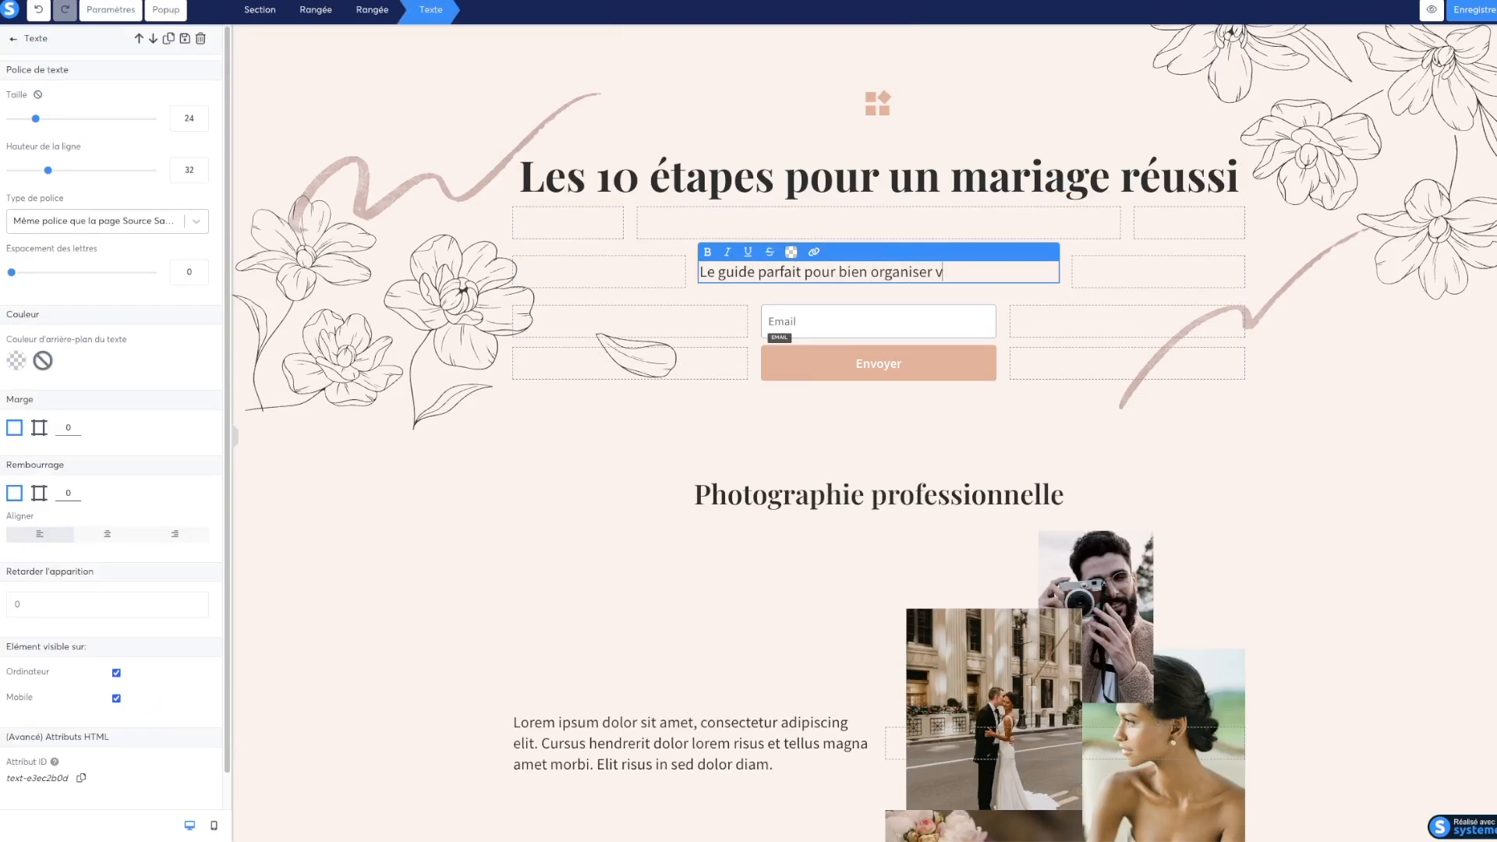
key(BackSpace)
text(le plus beau jour de votre)
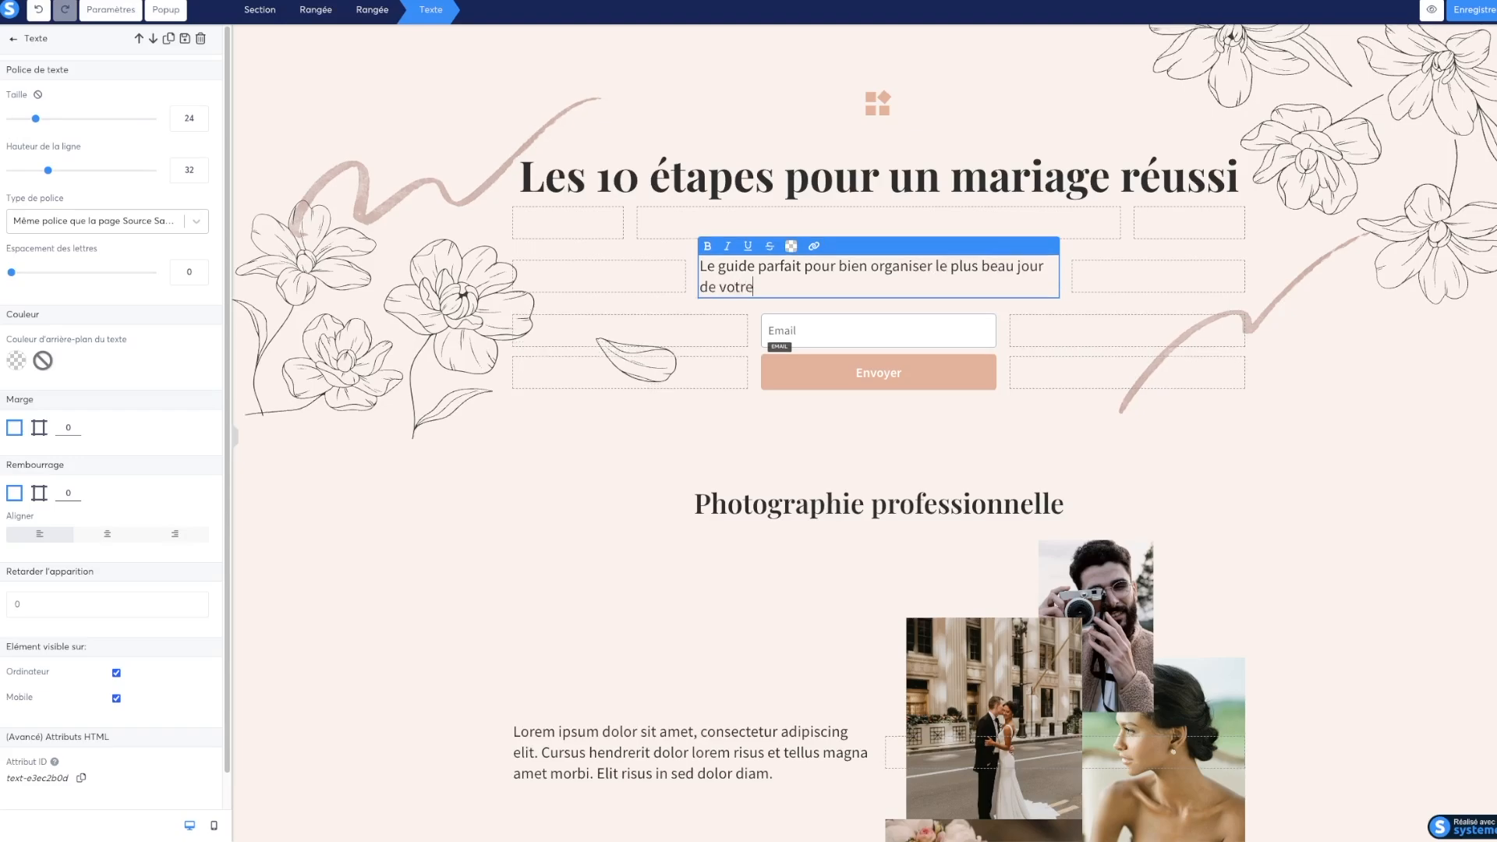
text( bie)
key(BackSpace)
key(BackSpace)
key(BackSpace)
text(vie)
click(783, 553)
- Duplicate the Email form field and set the copy's data type to Prénom
click(823, 331)
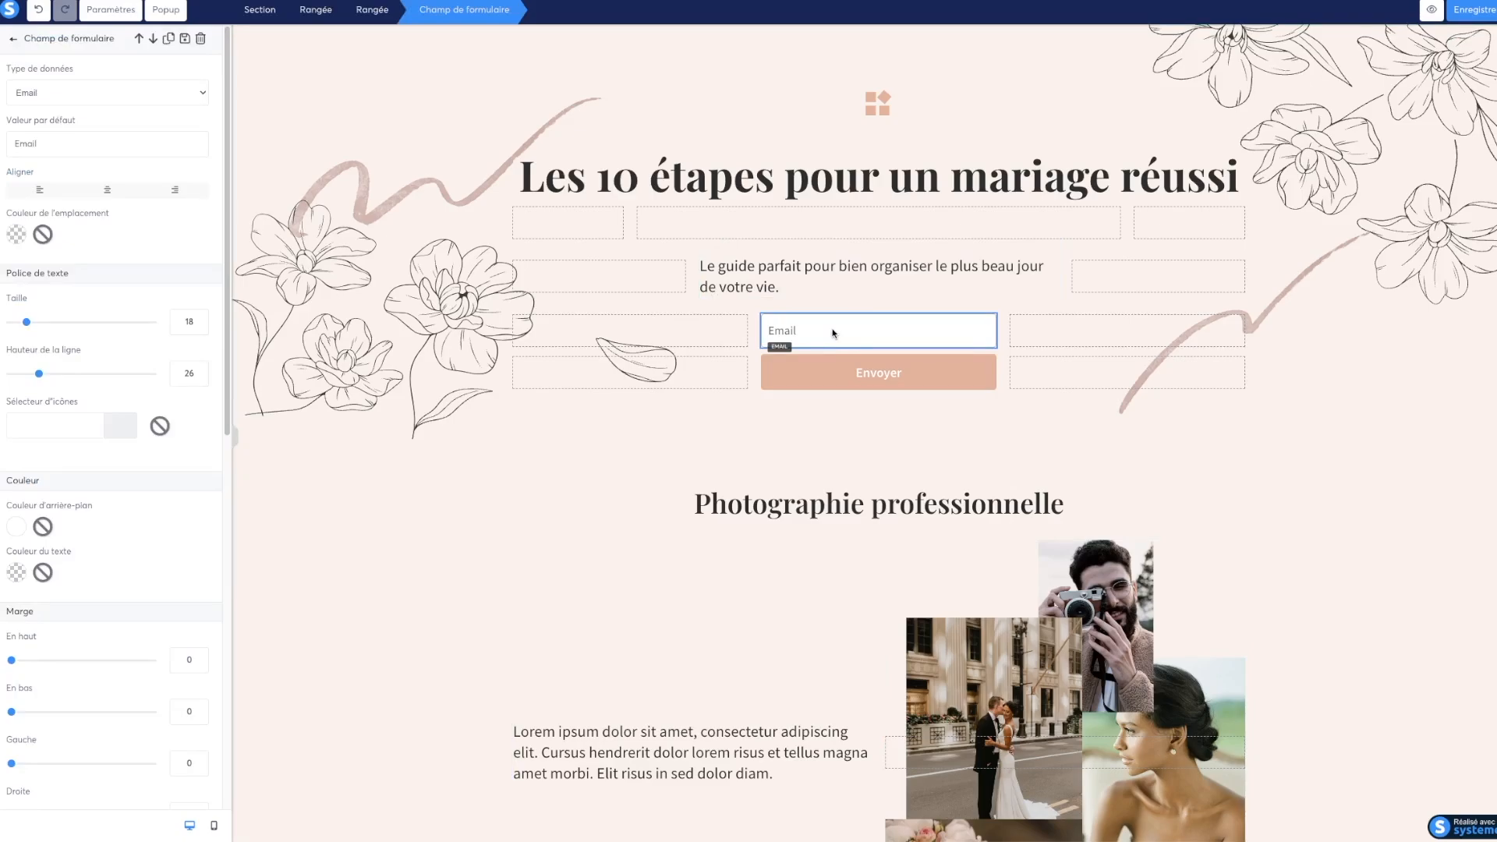
click(872, 457)
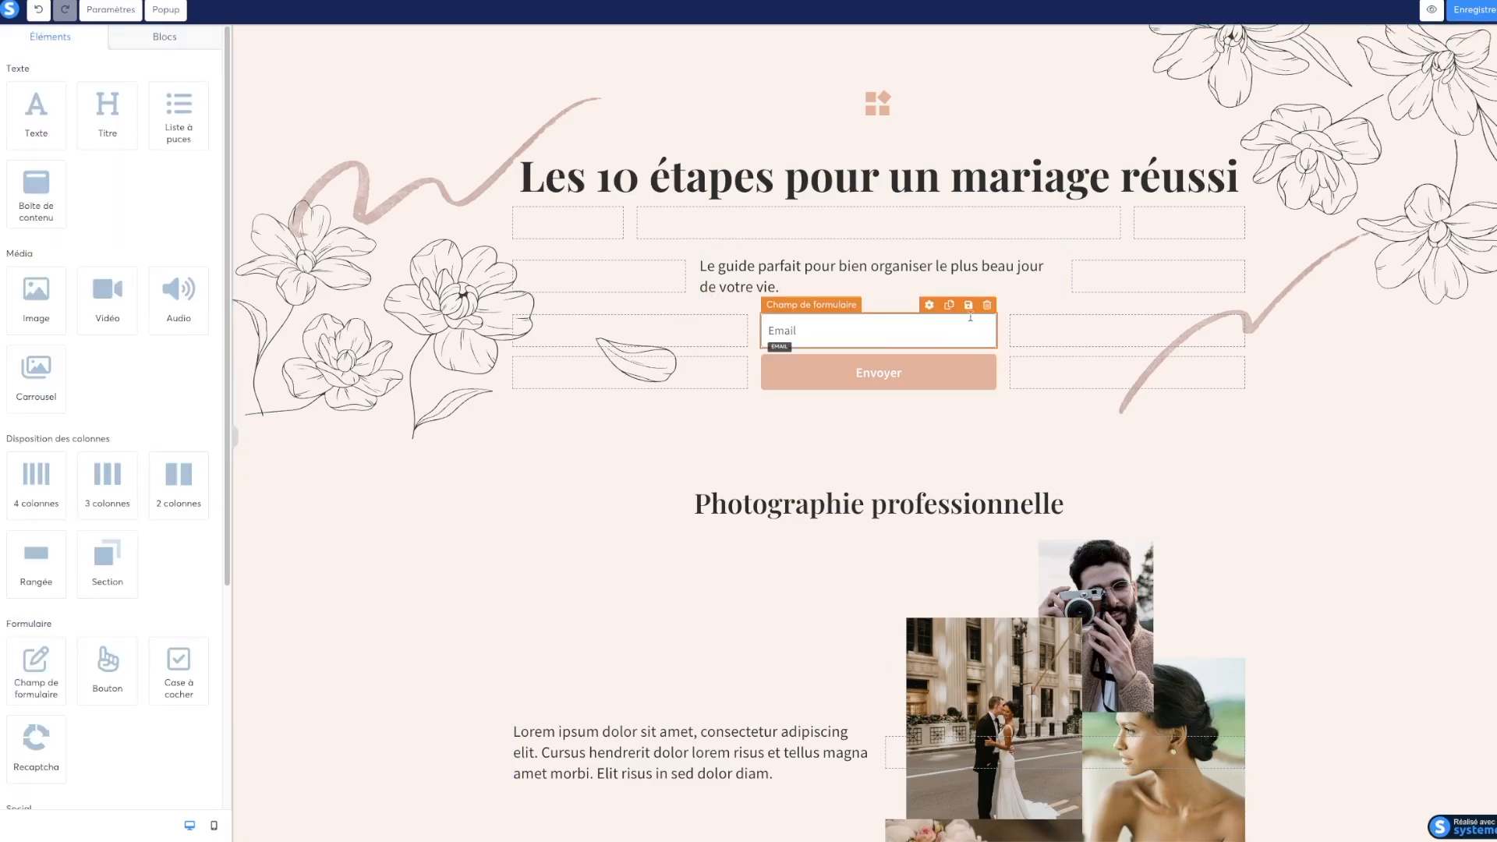
click(949, 305)
click(886, 381)
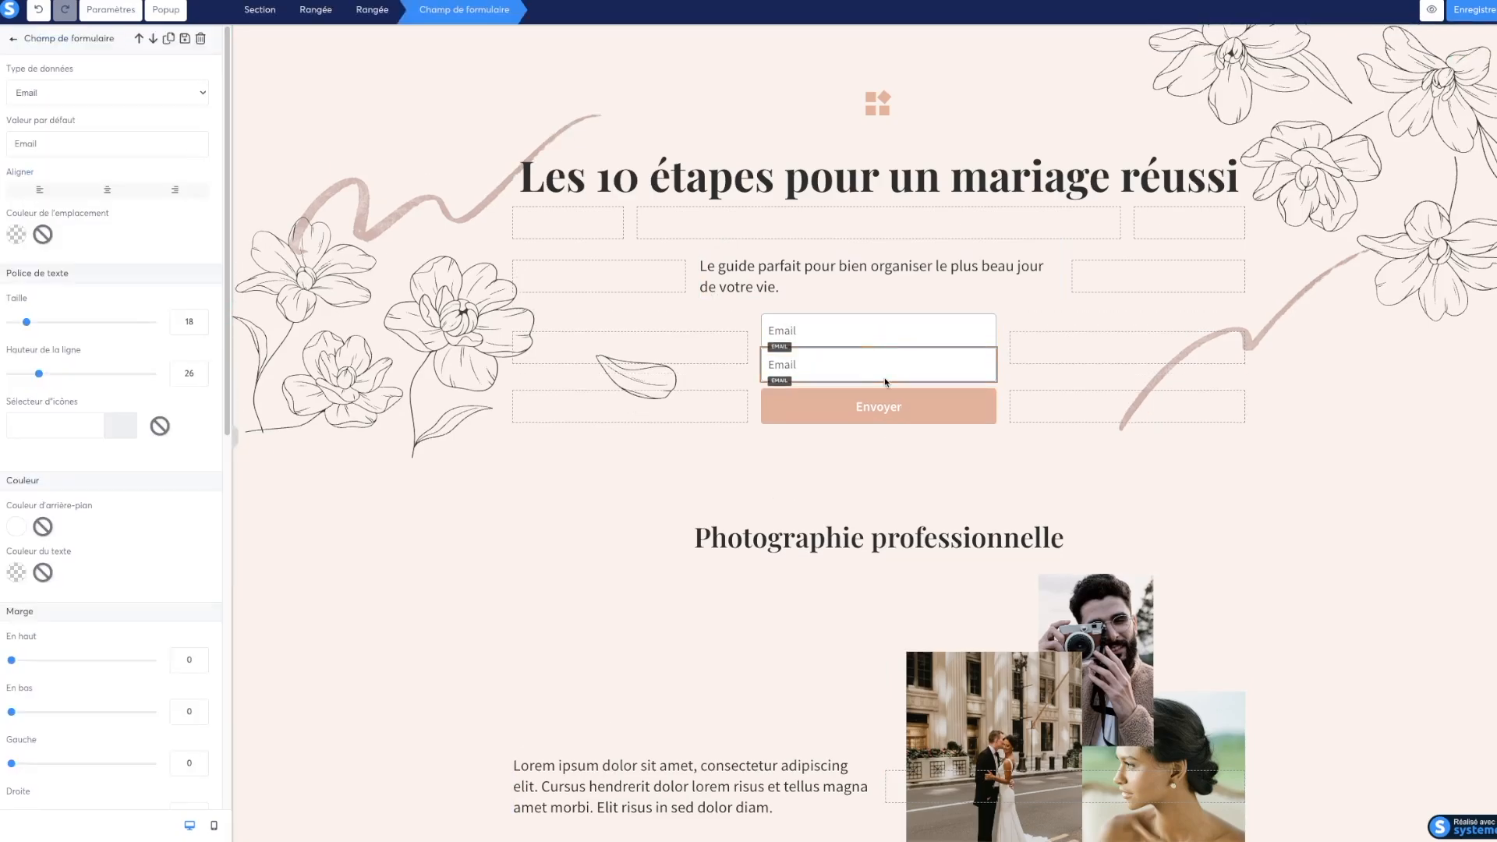
click(53, 92)
click(31, 104)
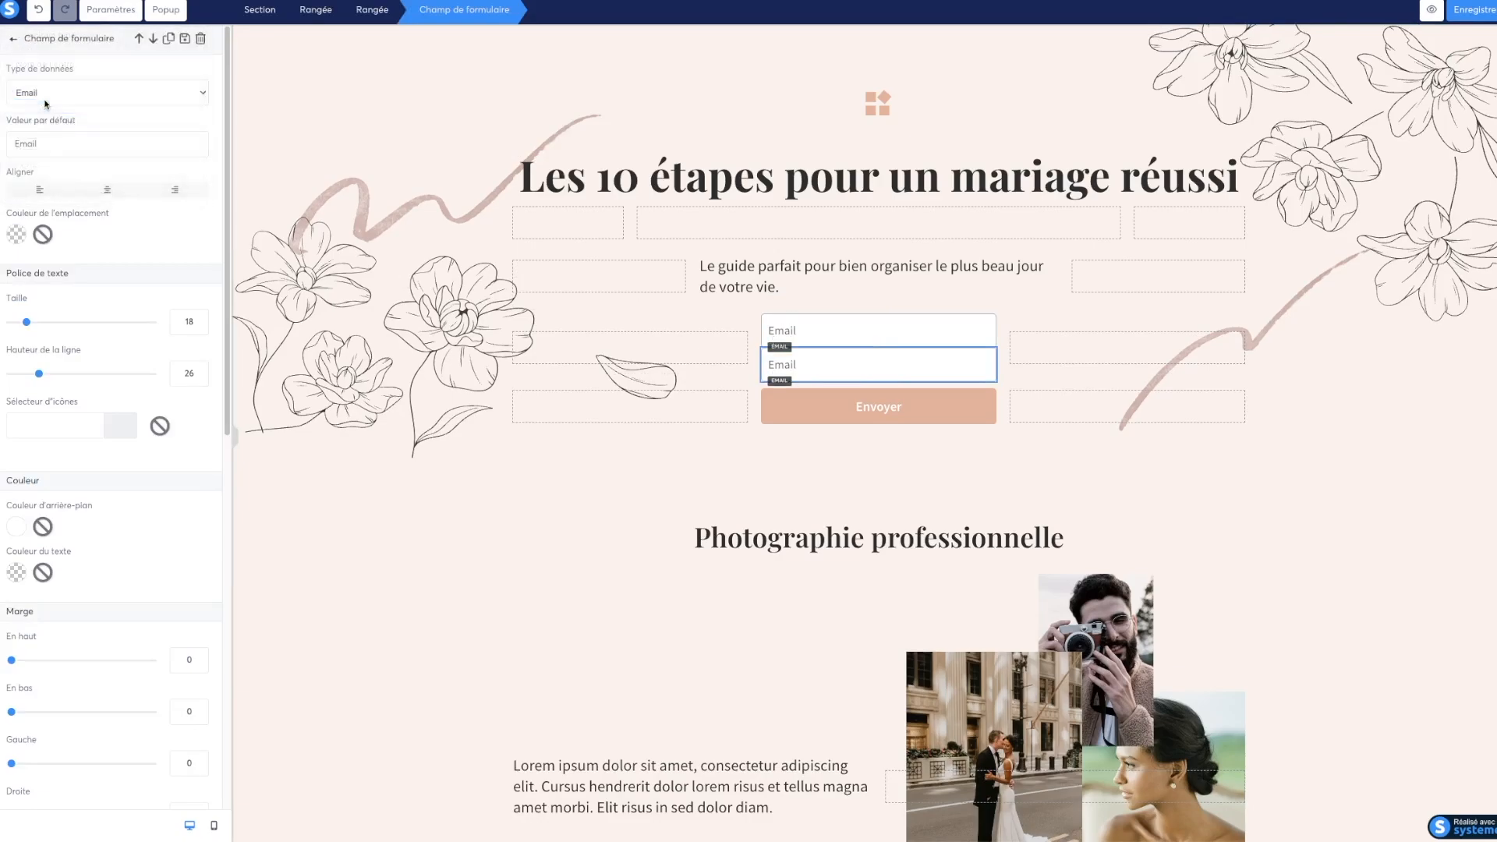
click(436, 550)
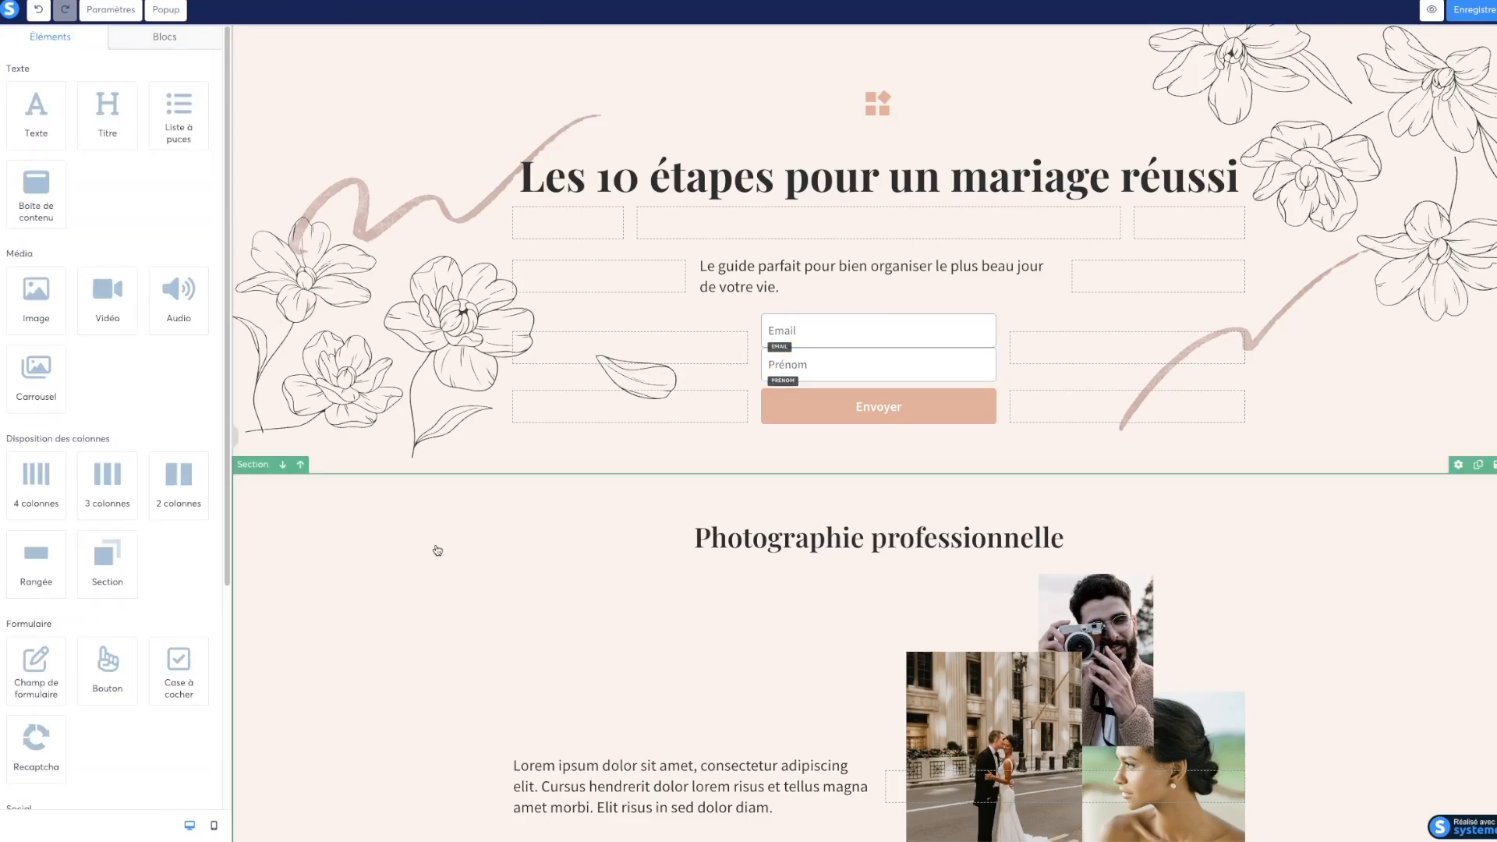
- Set the Email field's bottom margin to 13 to space it from the Prénom field
click(877, 328)
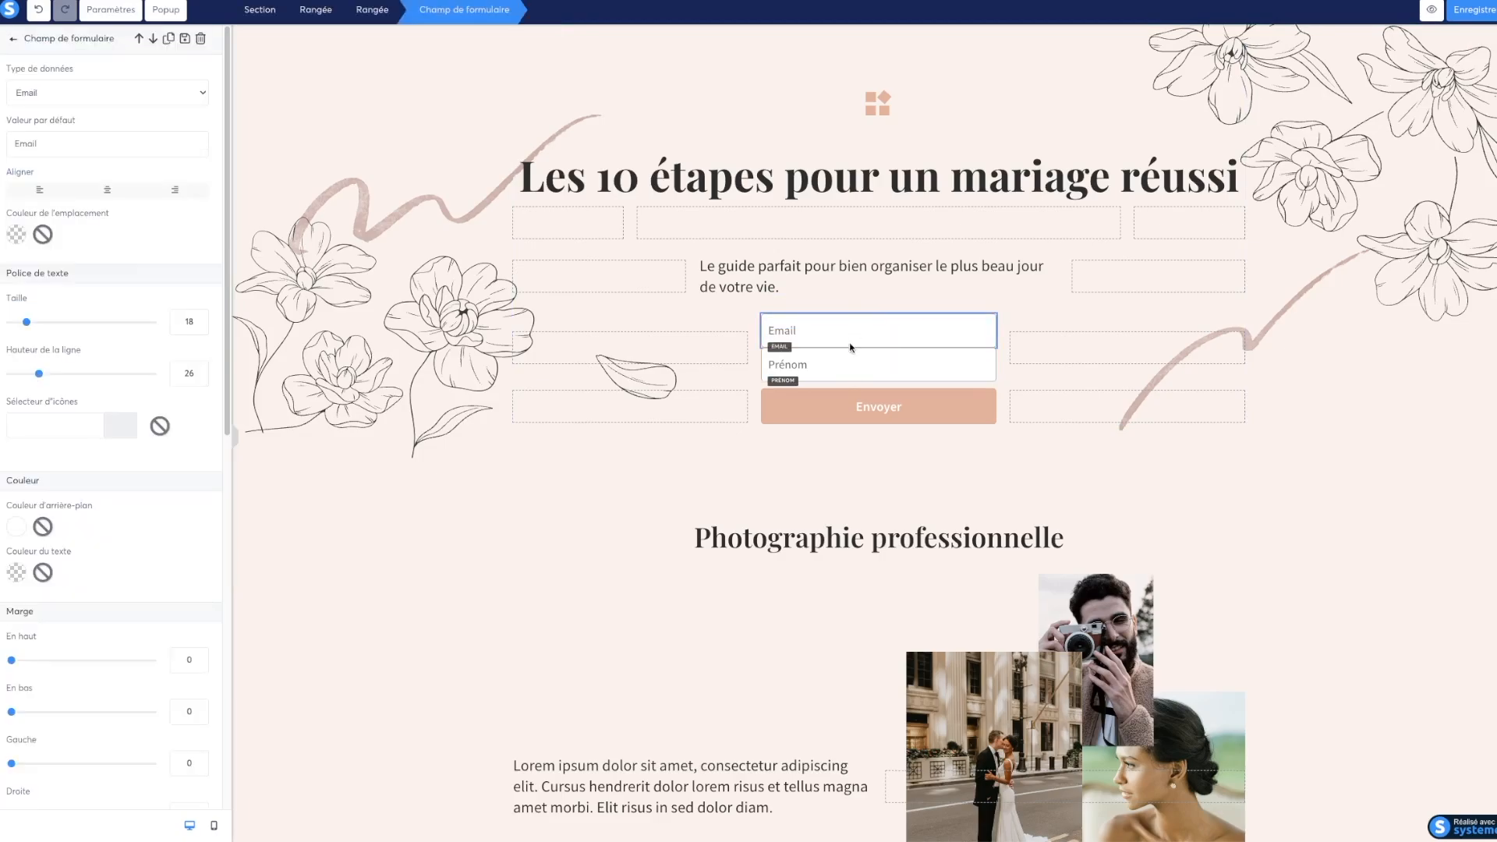
click(784, 549)
click(886, 333)
scroll(119, 369, down, 3)
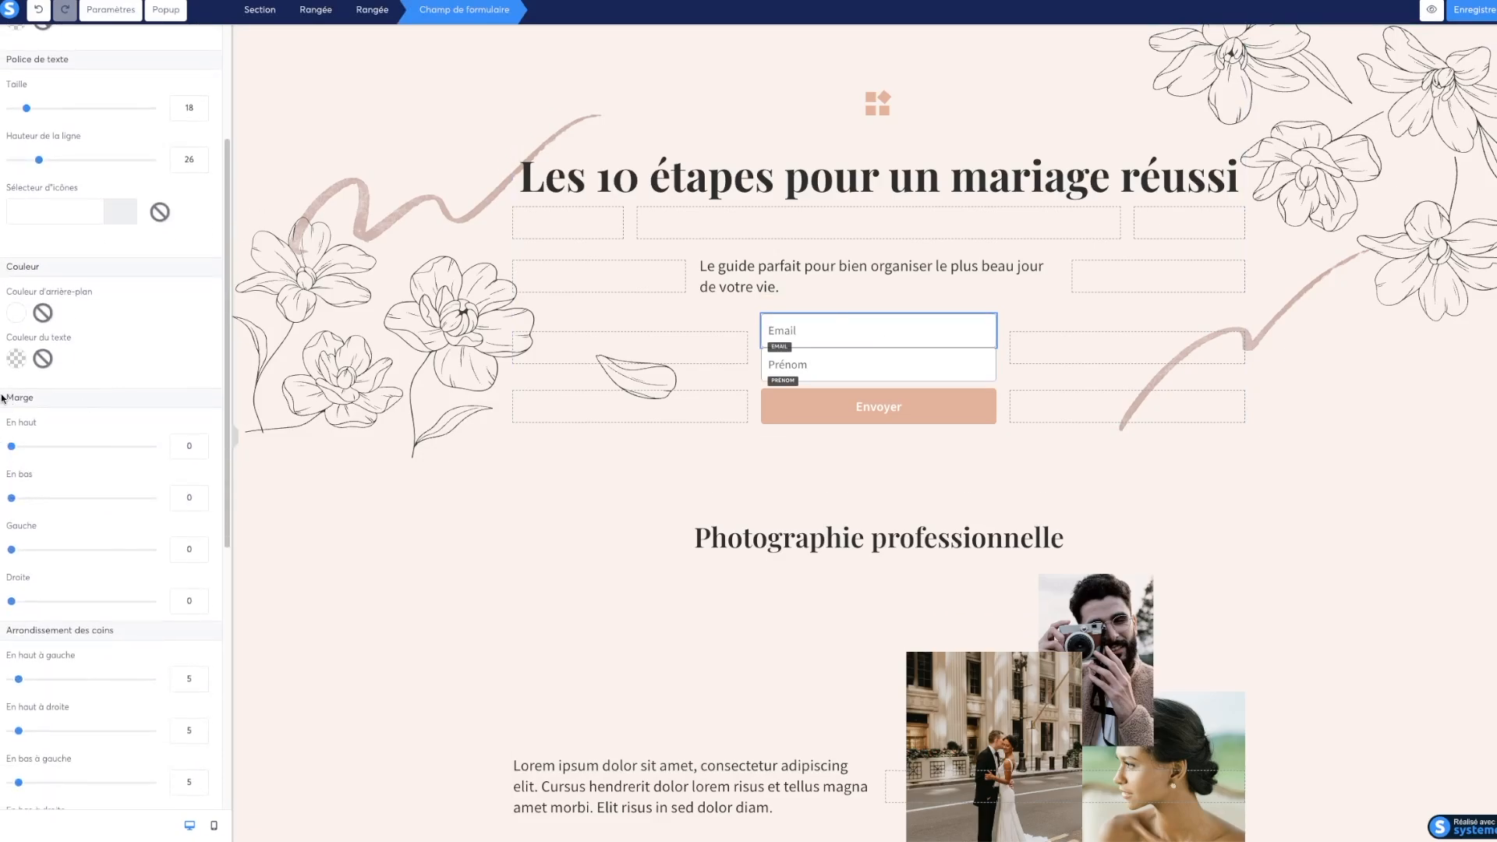
drag(2, 397, 62, 394)
drag(12, 499, 22, 503)
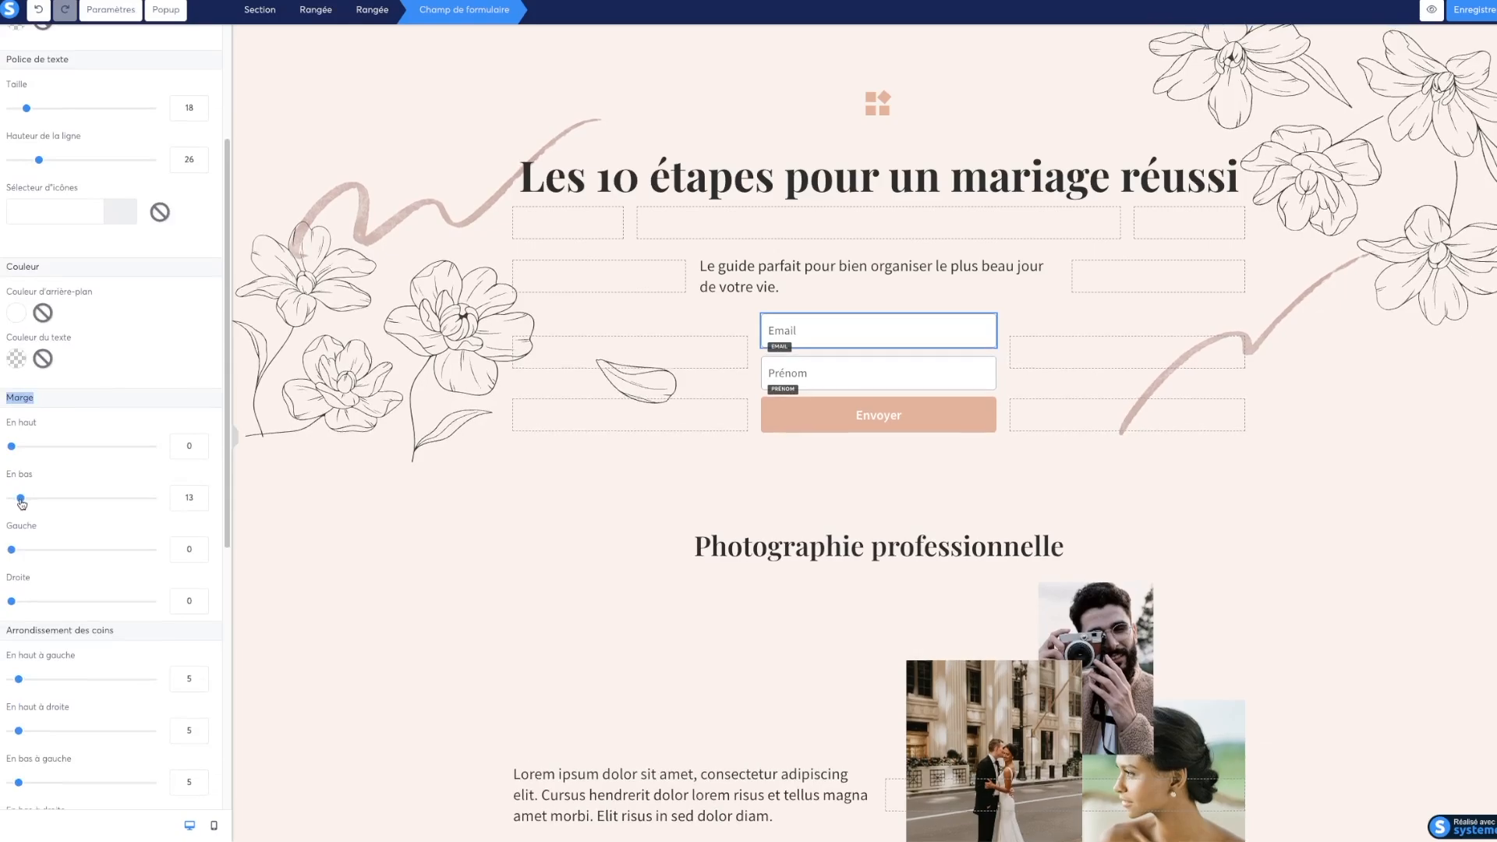
click(436, 550)
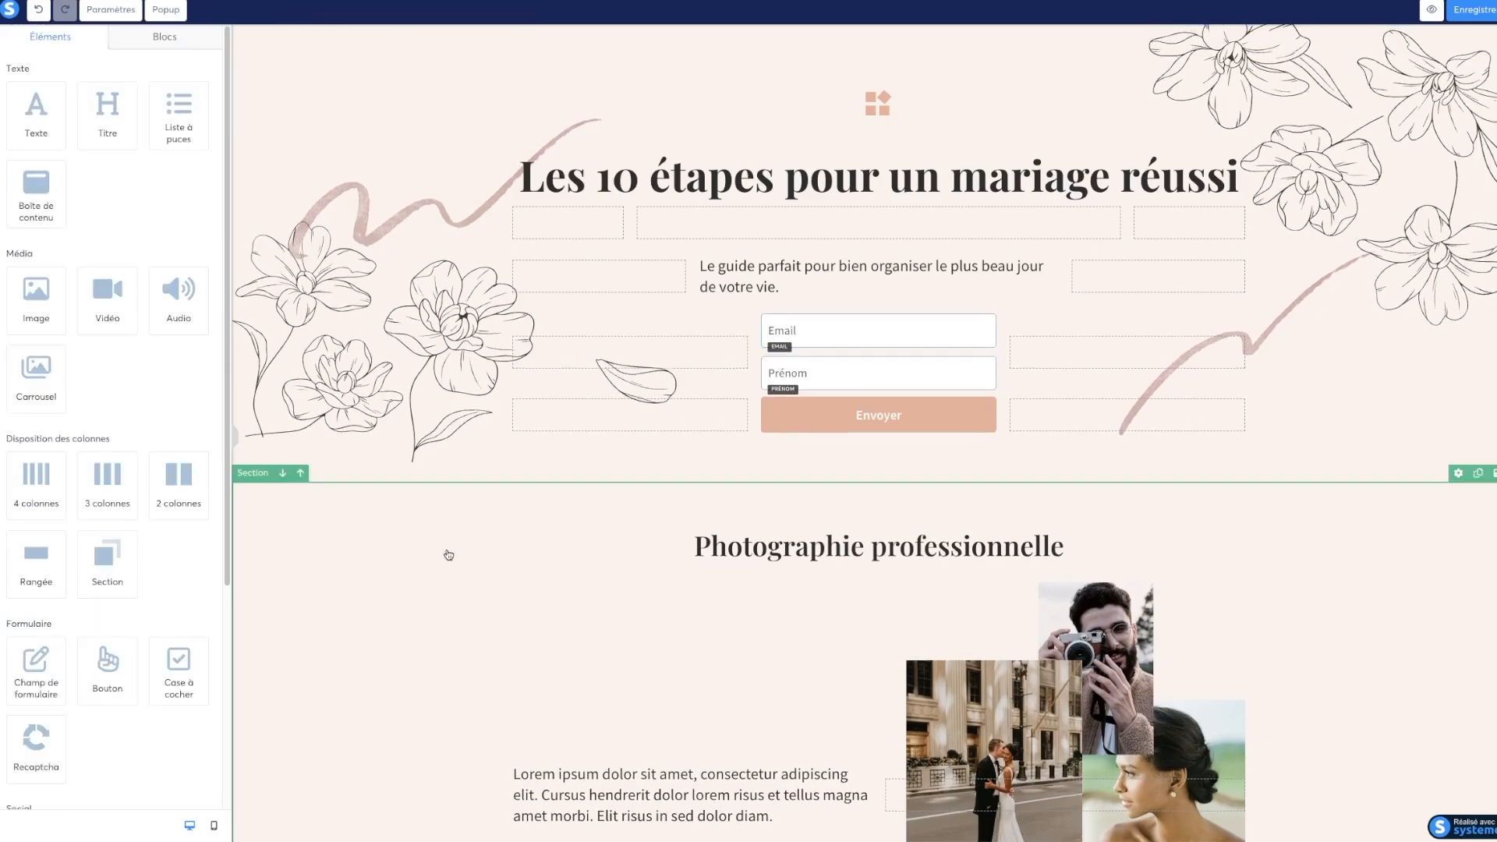
- Change the "Envoyer" button's background colour to green #85B351
click(805, 425)
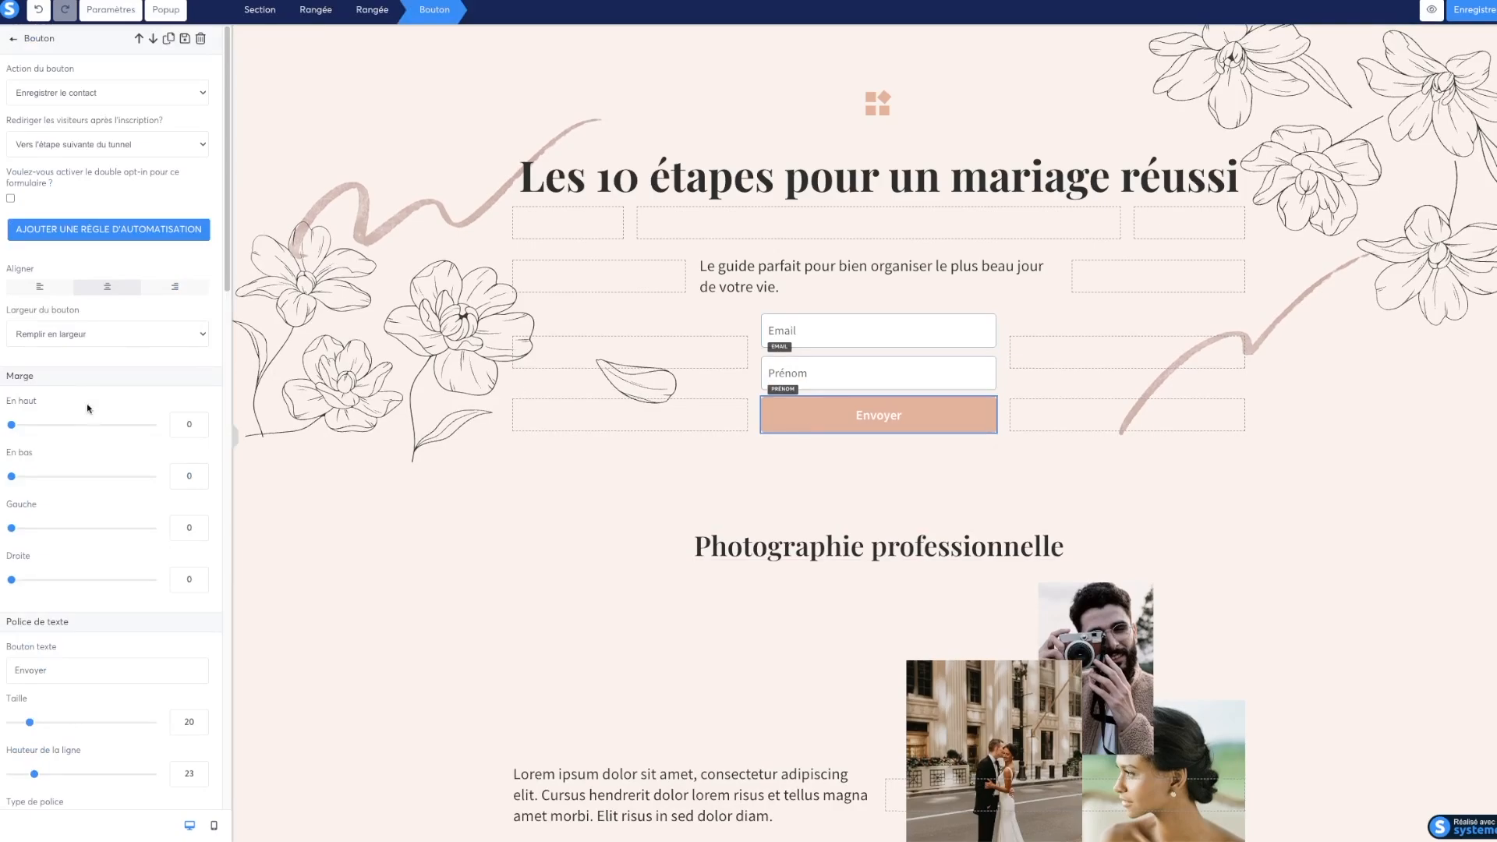
scroll(86, 413, down, 10)
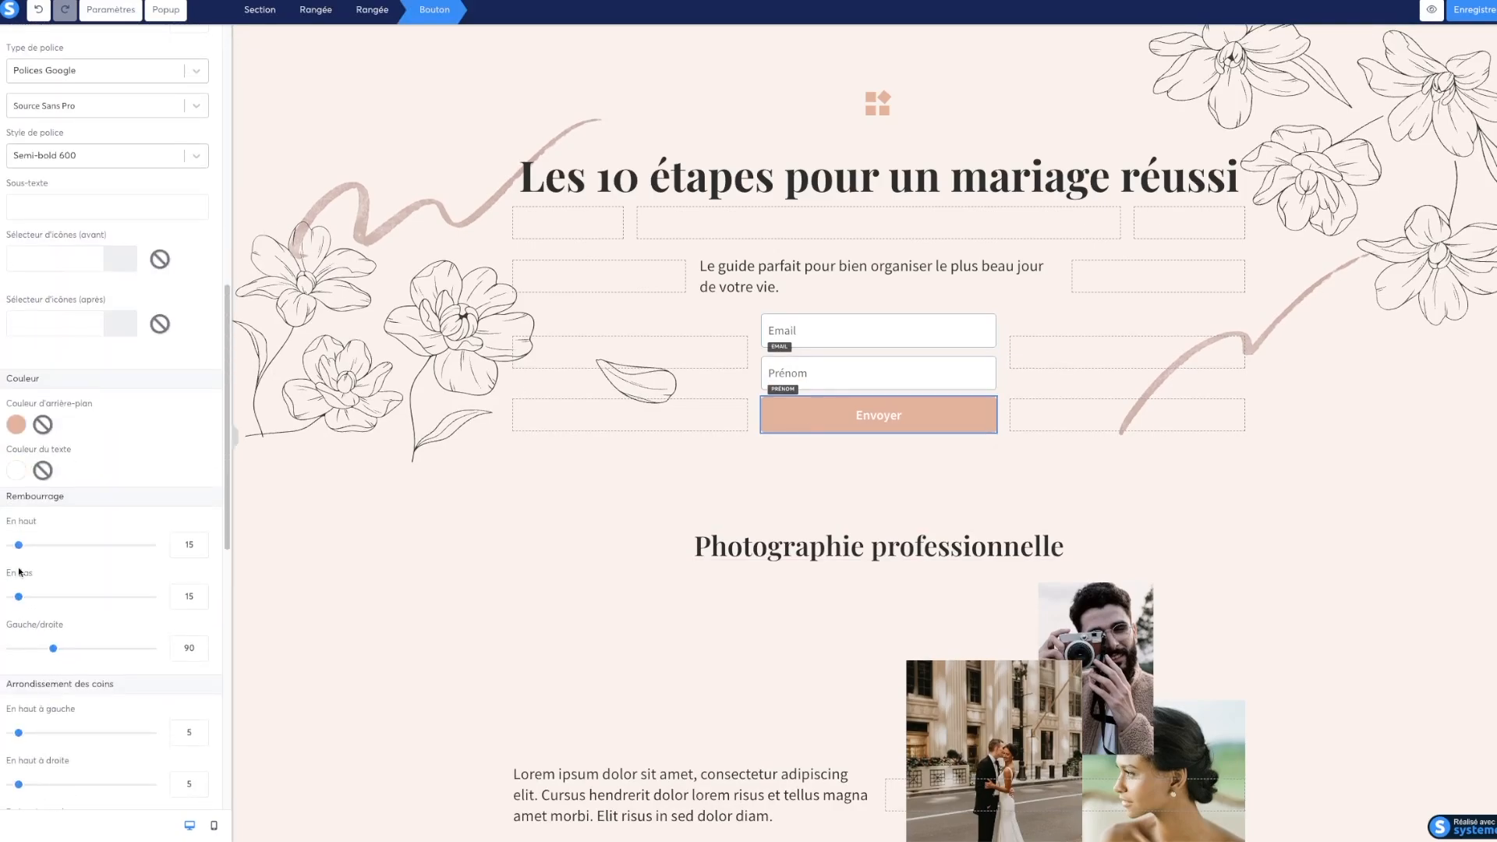
click(16, 424)
click(90, 430)
click(133, 356)
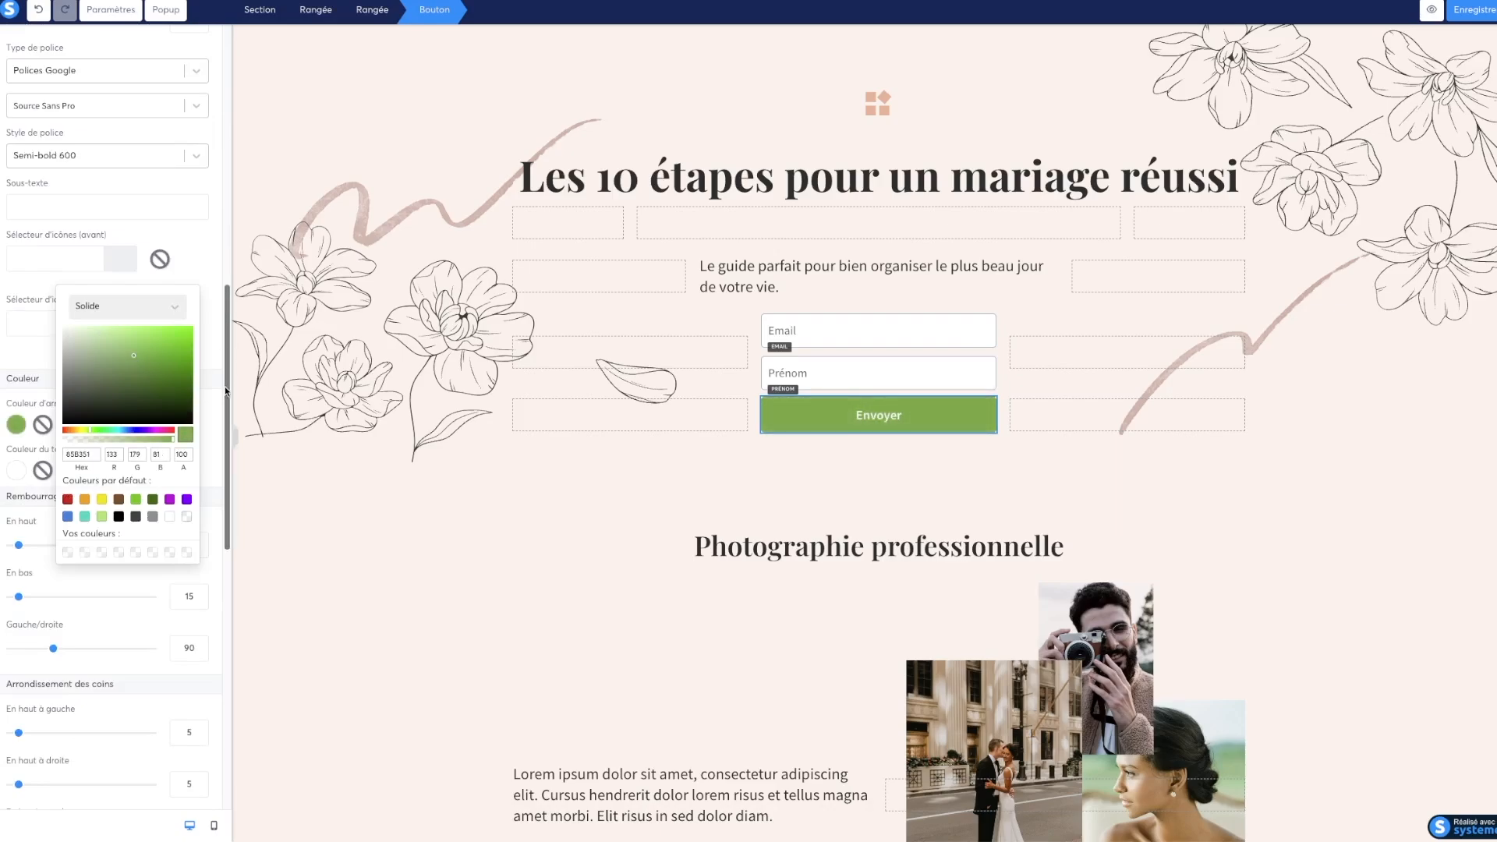
click(210, 418)
- Review the "Envoyer" button's padding, corner, shadow, hover and border settings, and its action after sign-up
scroll(55, 673, down, 1)
scroll(55, 673, down, 9)
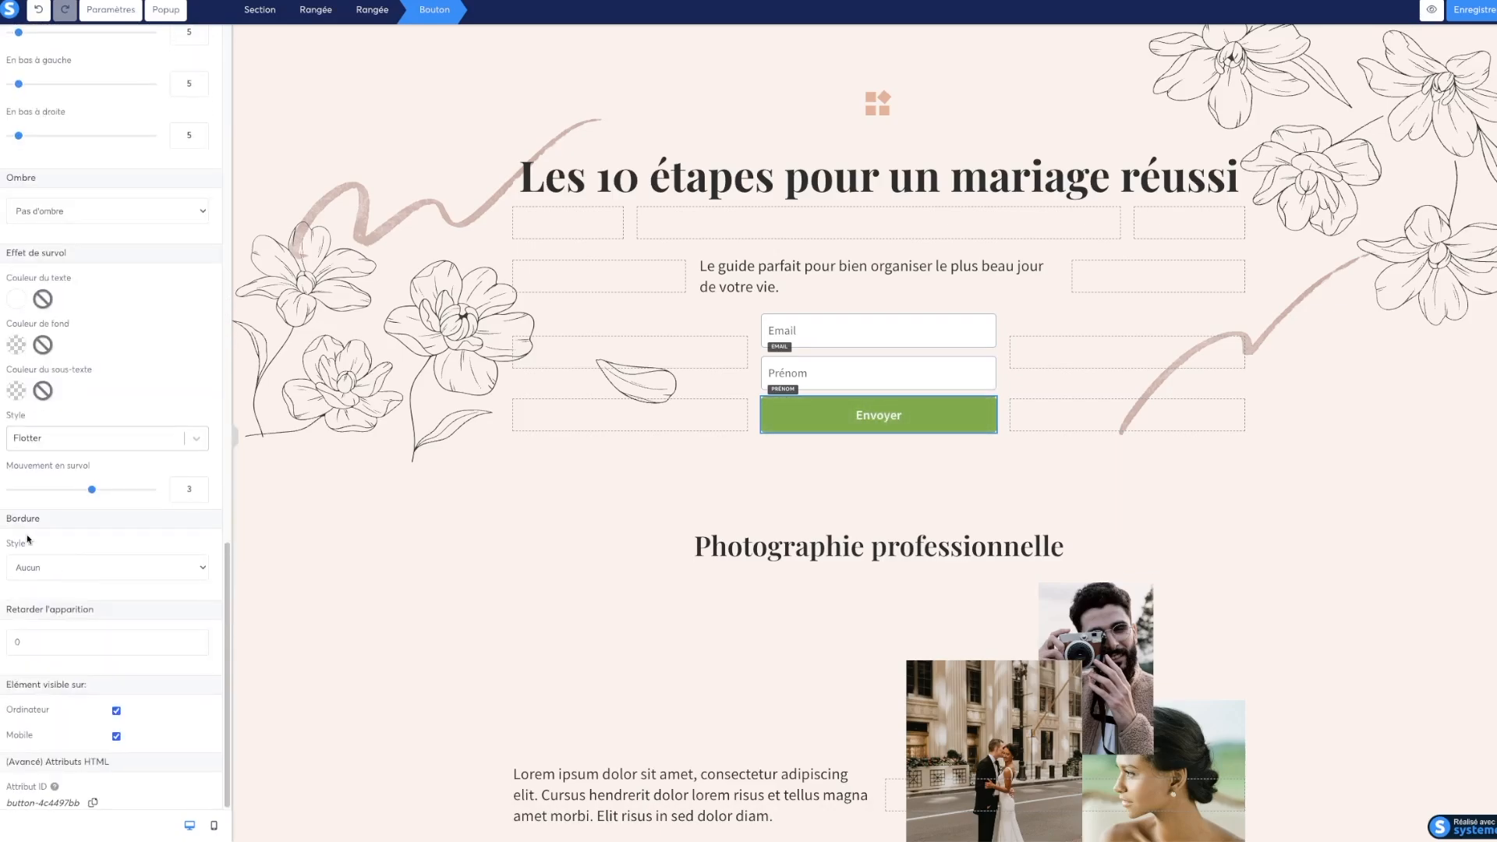
scroll(49, 504, up, 10)
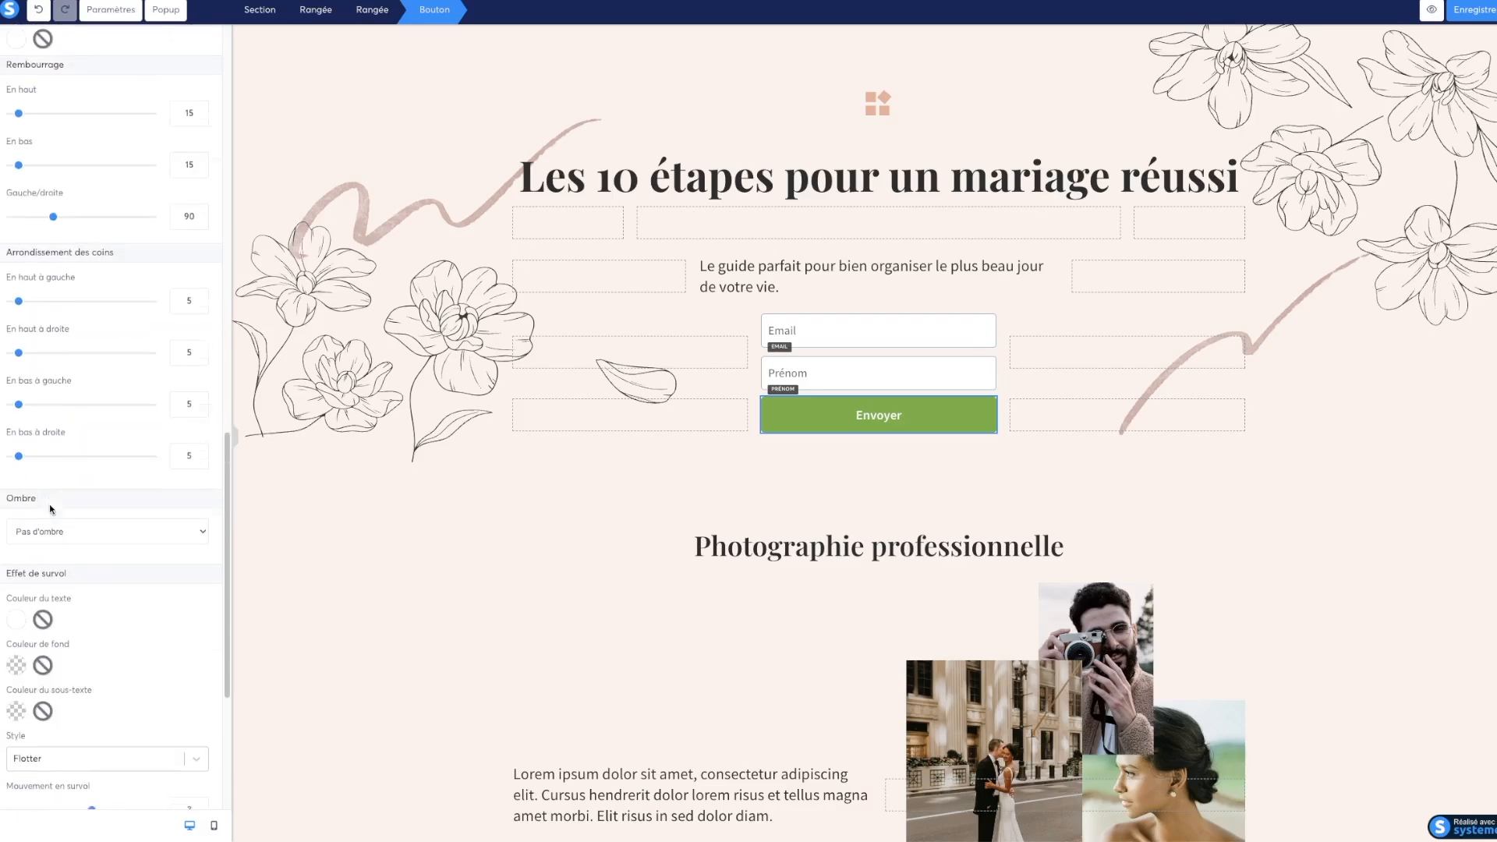
scroll(46, 515, up, 4)
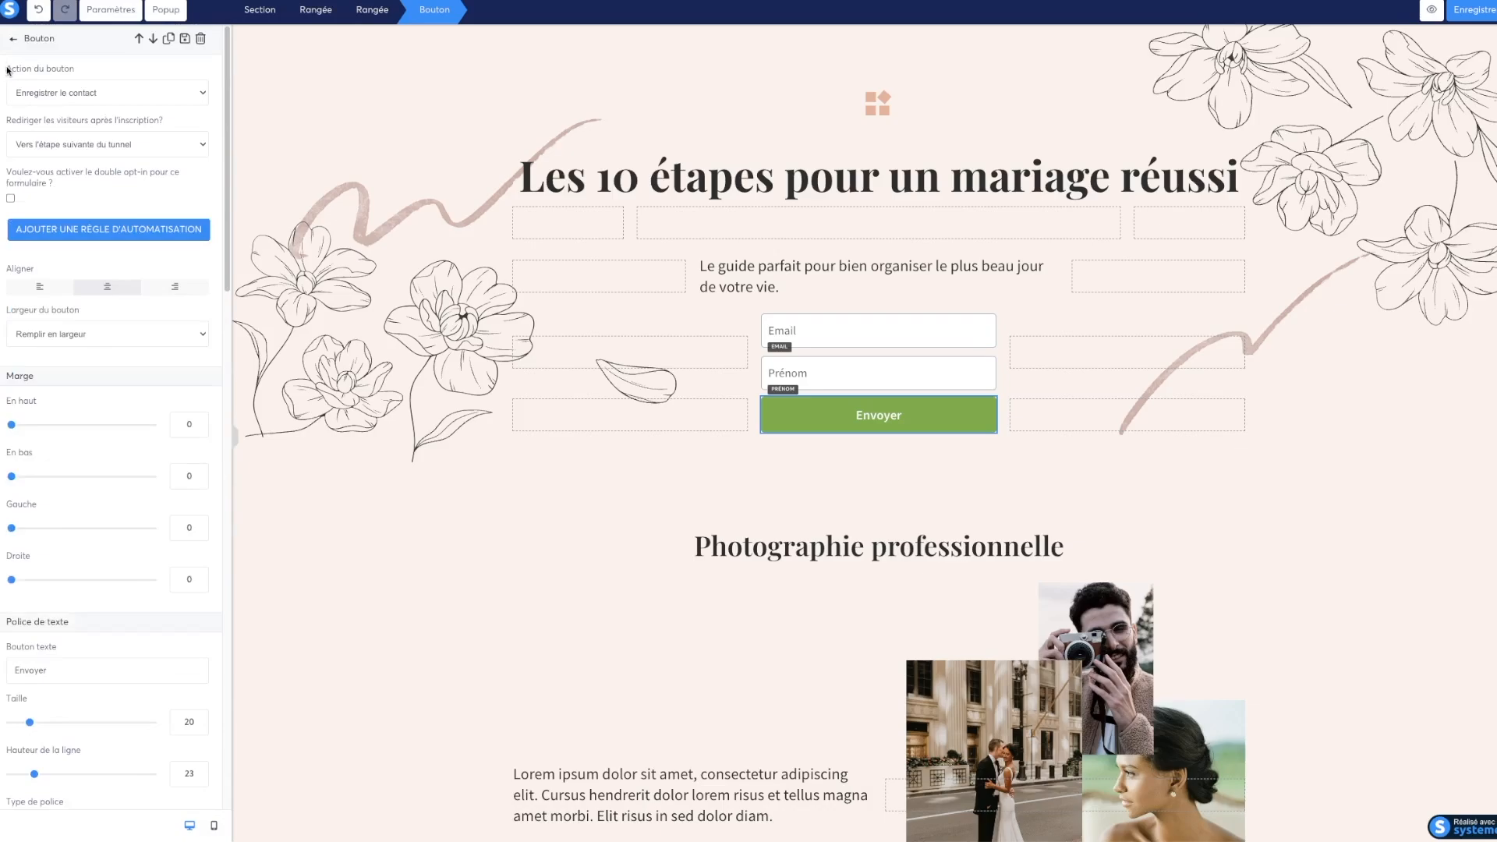
drag(7, 70, 92, 69)
click(678, 489)
- Look through the capture page's remaining template sections down to the footer and return to the main heading
scroll(702, 508, down, 2)
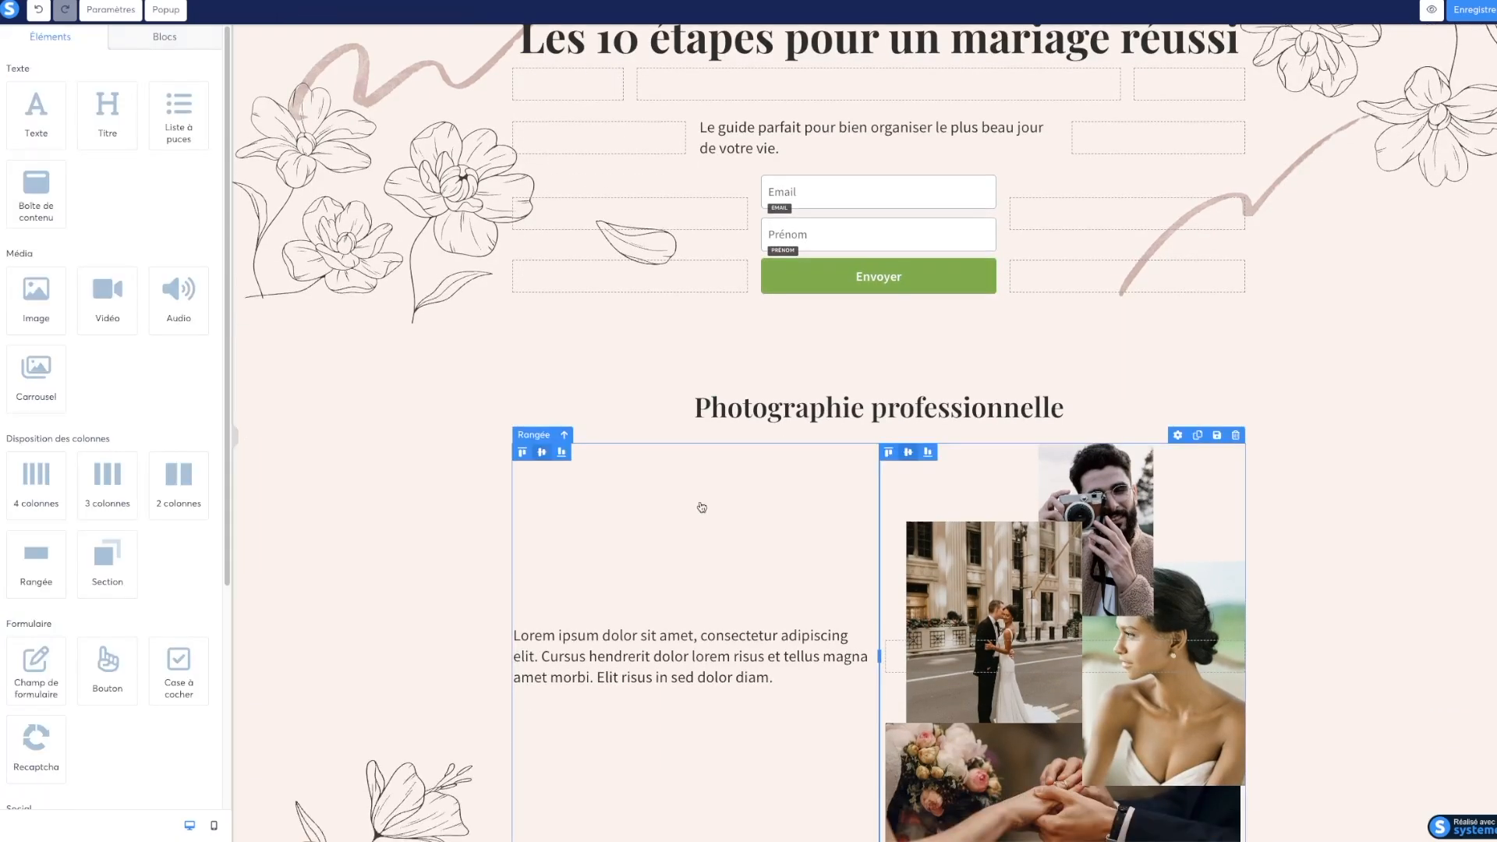
scroll(936, 429, down, 2)
scroll(823, 555, down, 20)
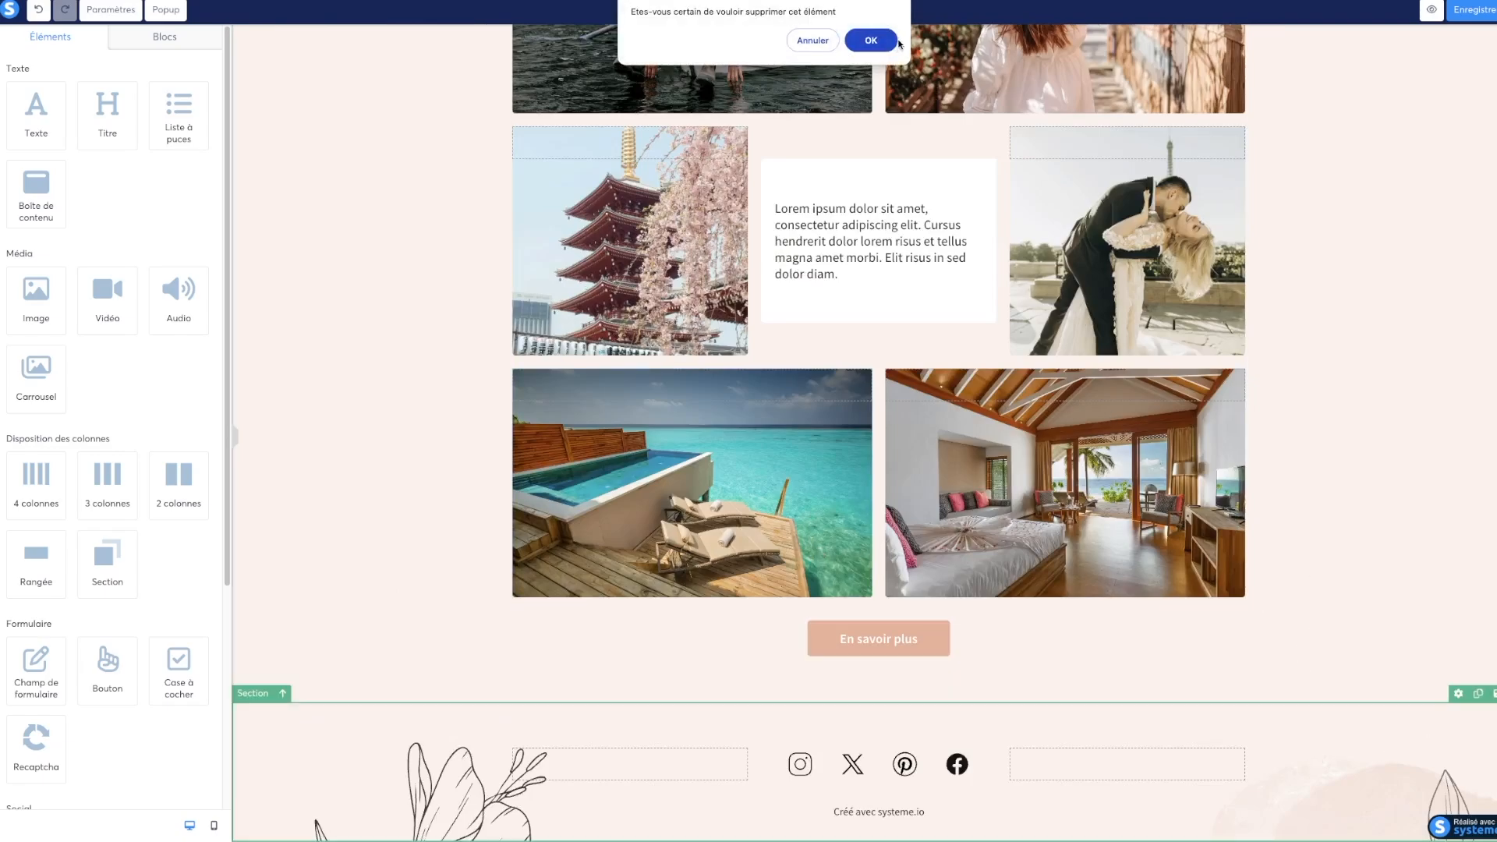
scroll(996, 664, up, 2)
scroll(997, 664, up, 15)
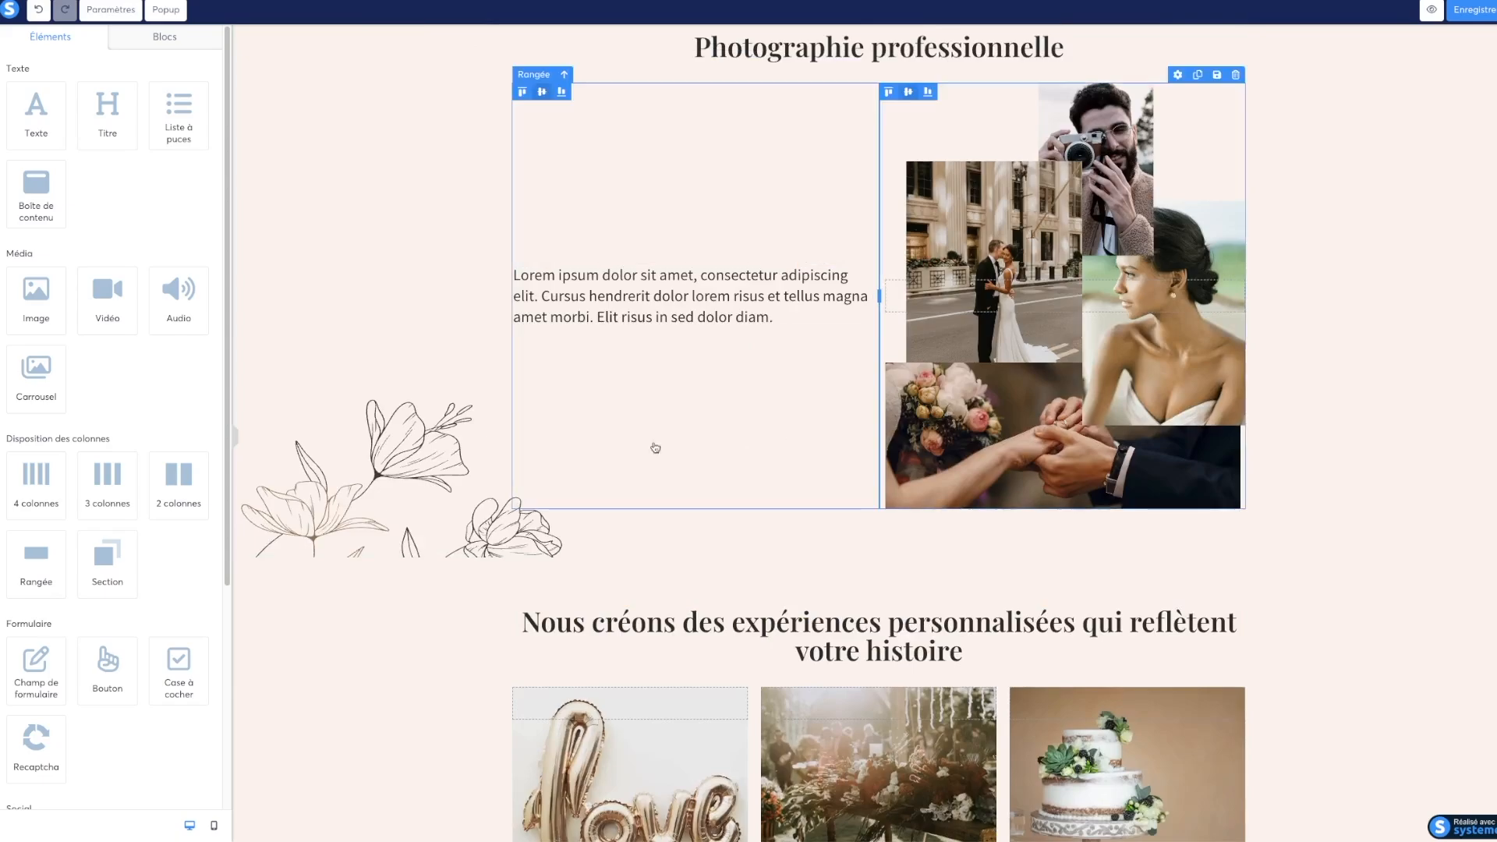
scroll(1034, 417, up, 7)
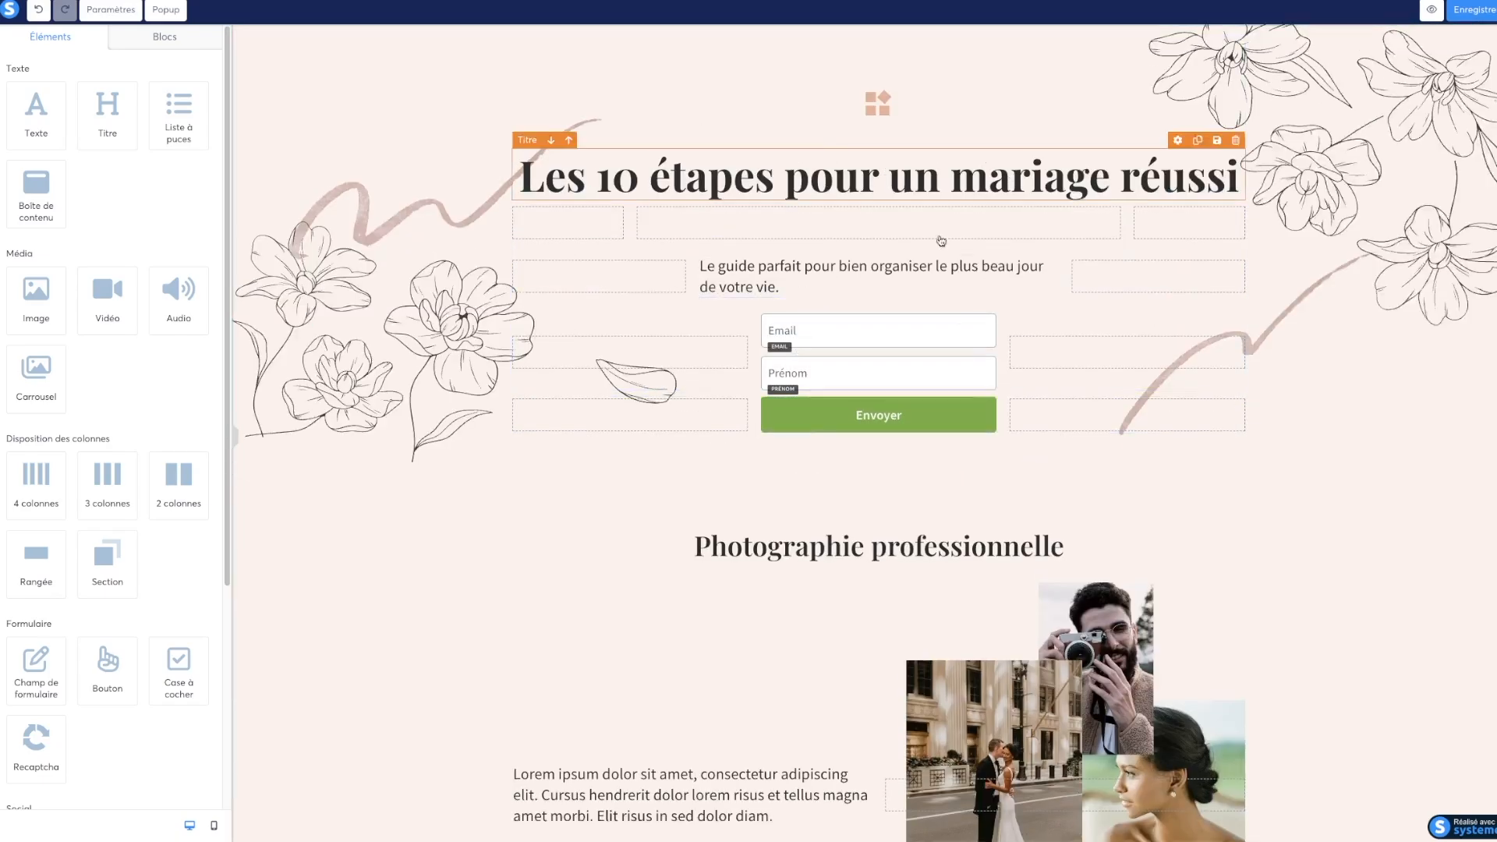
- Preview the edited capture page from its sign-up form to the photography section, and close the preview
click(1432, 10)
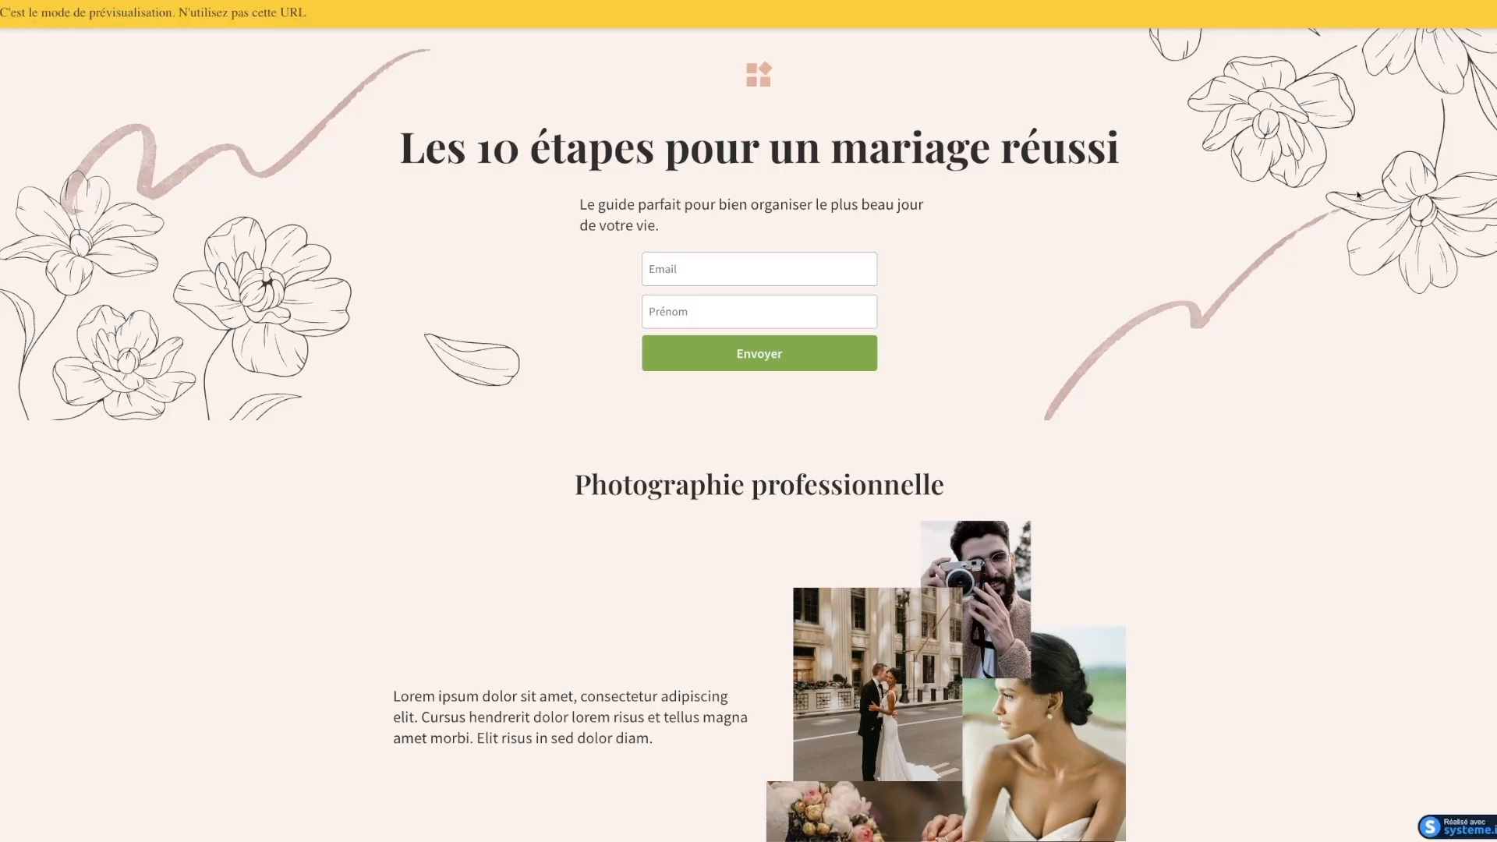
scroll(1357, 195, down, 3)
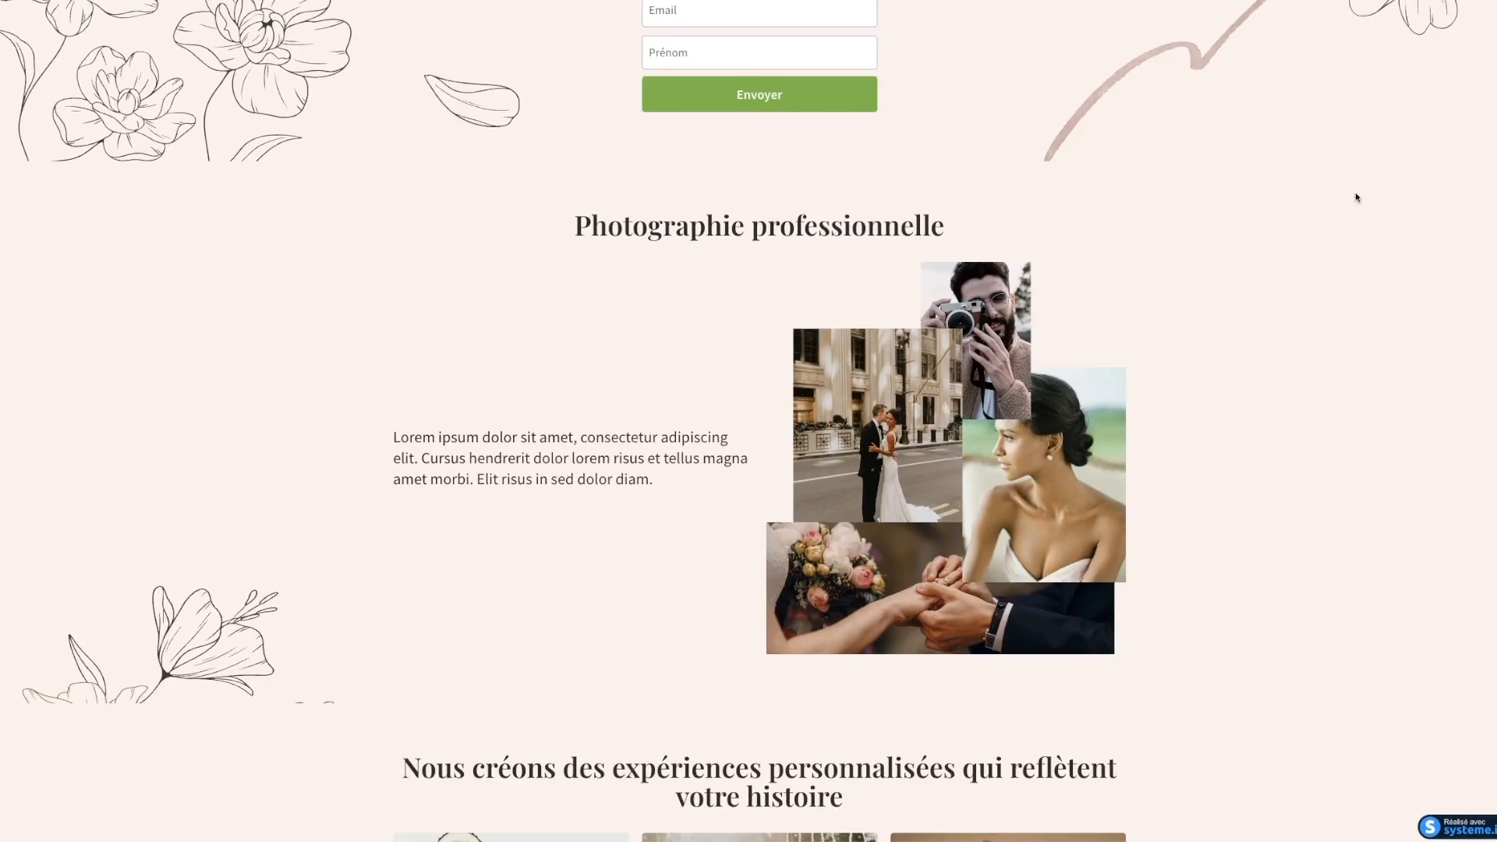
scroll(1358, 197, up, 3)
key(ctrl+w)
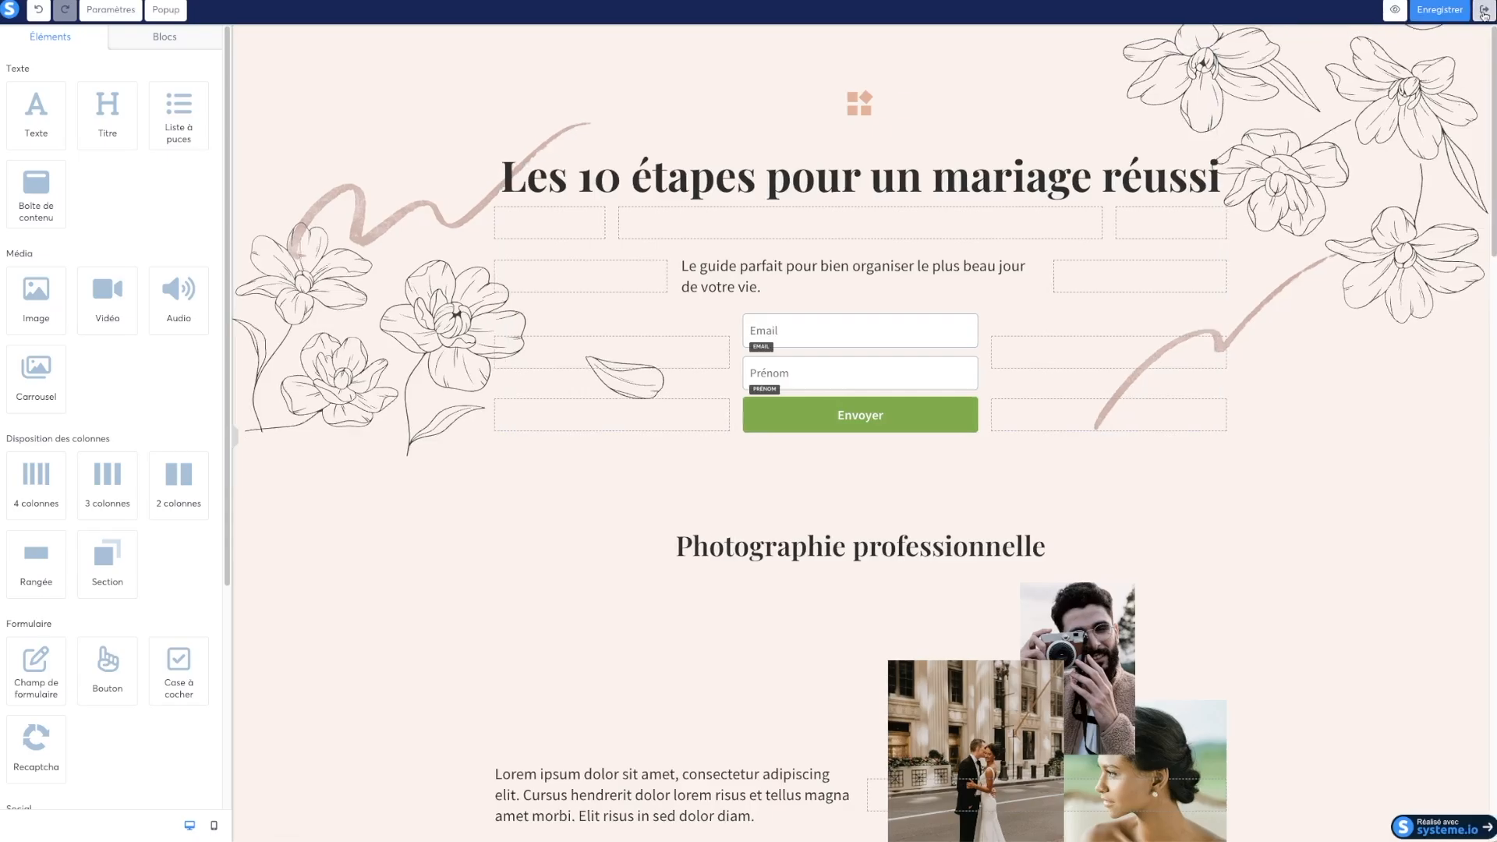
- Leave the page editor and open the funnel's "Page de remerciement" step
click(1484, 12)
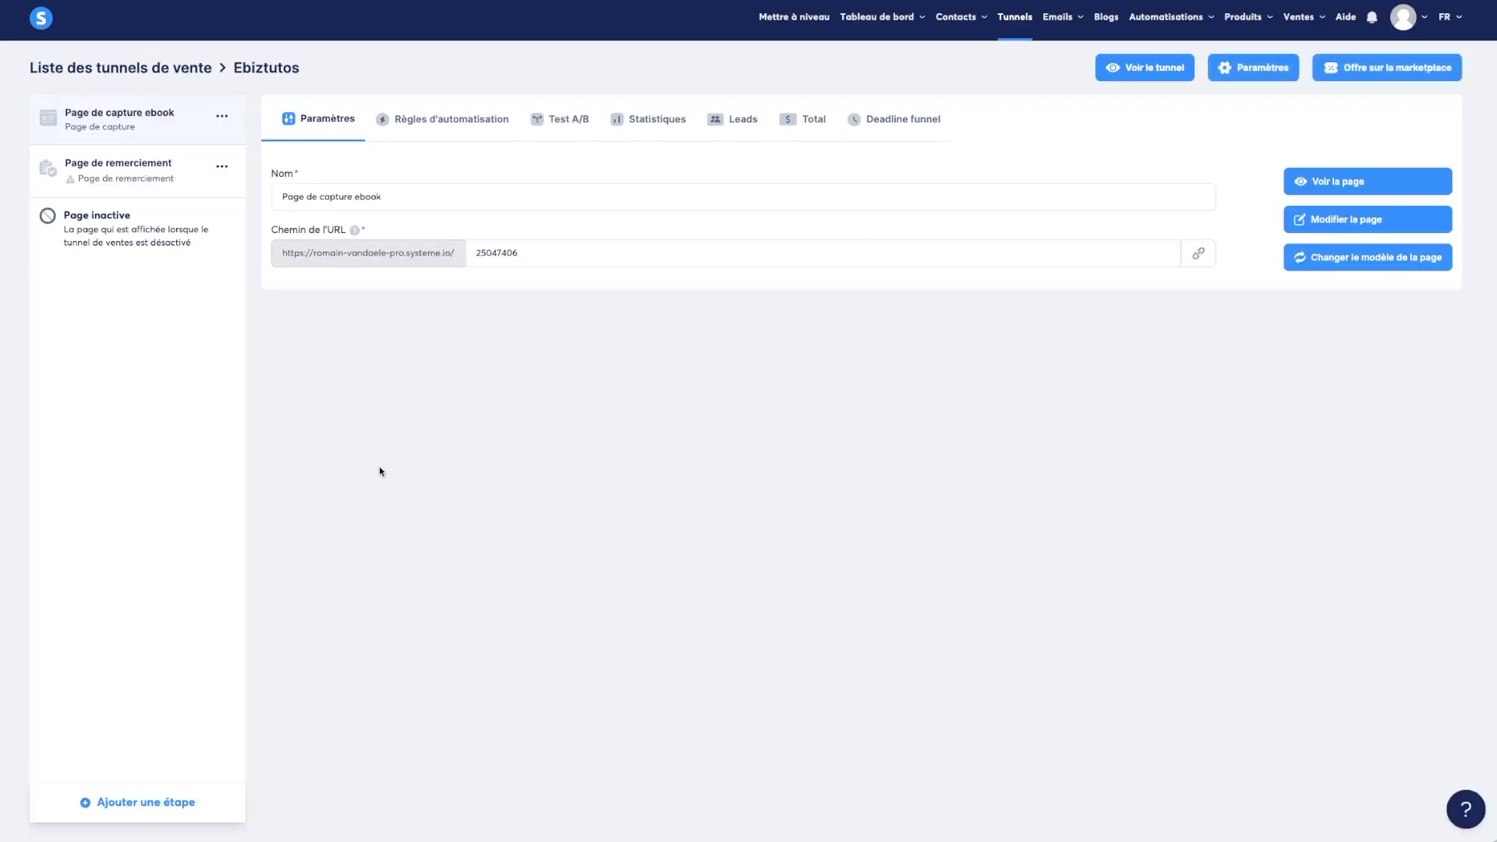
click(151, 171)
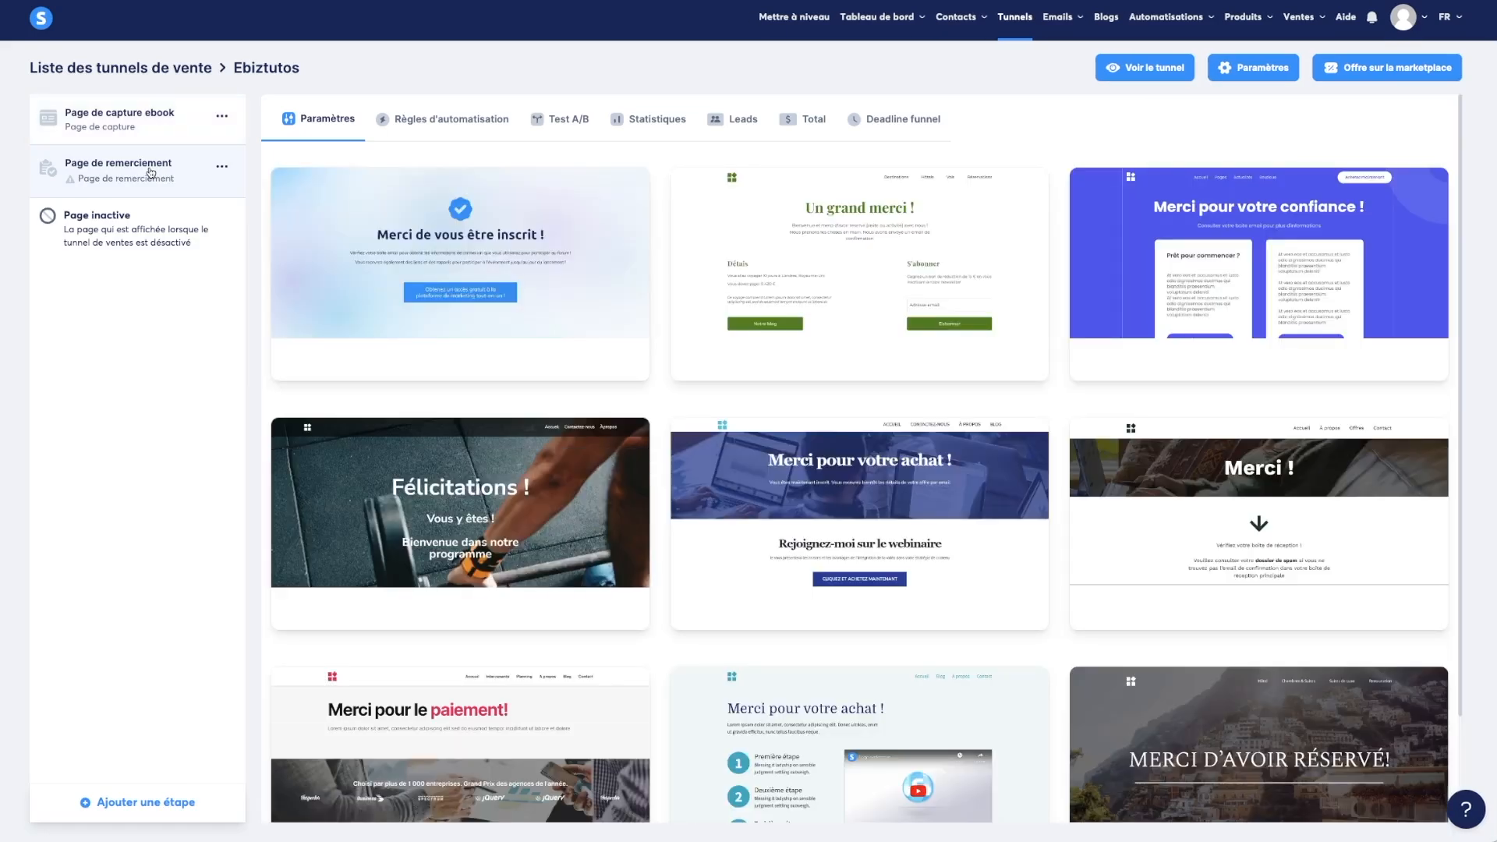
- Browse the thank-you page templates with 15 and 30 templates shown per page
scroll(821, 802, down, 2)
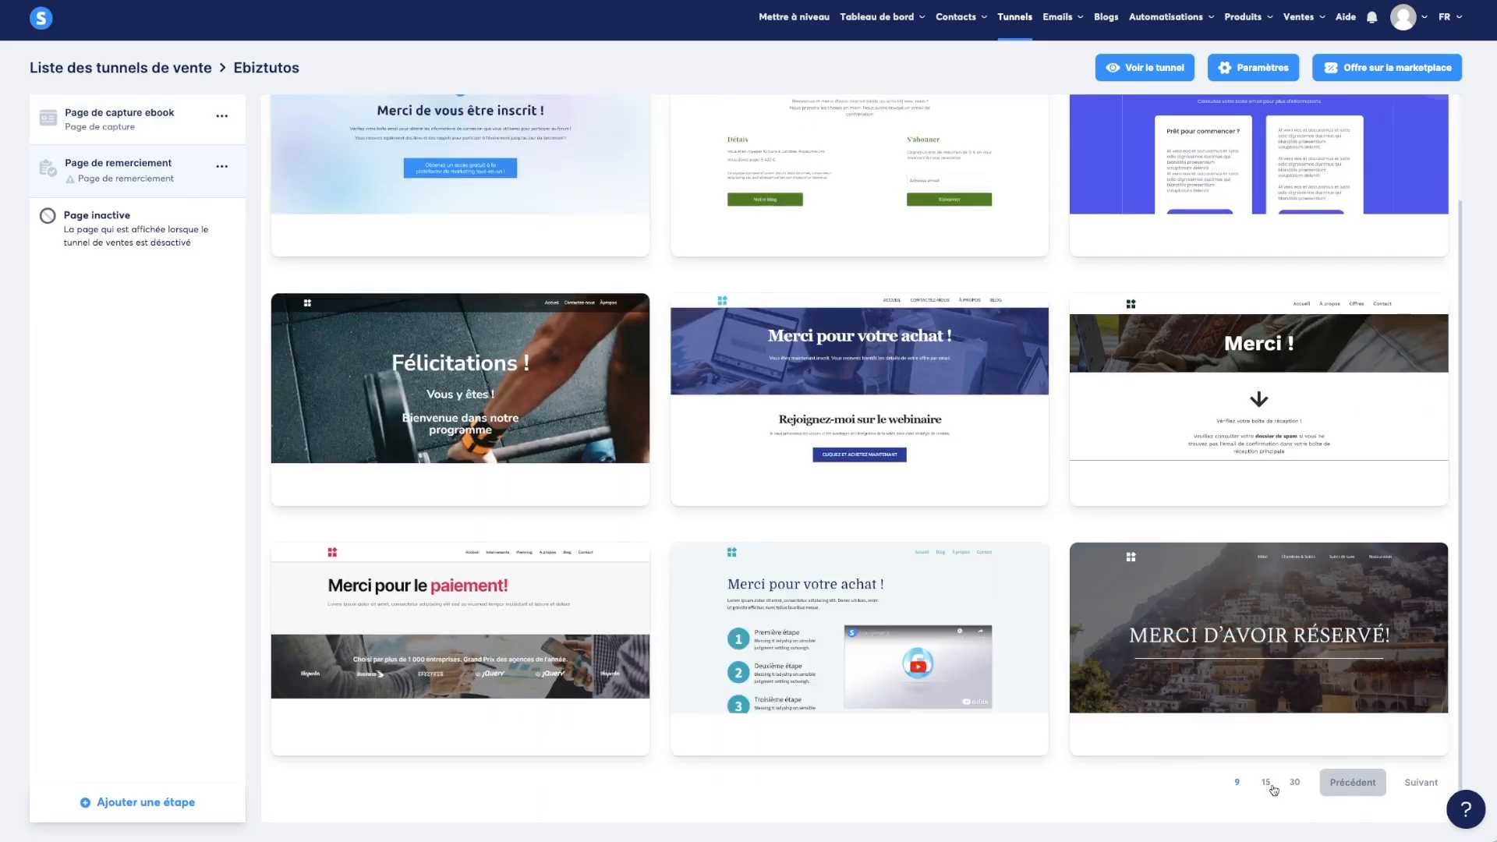
click(1267, 783)
scroll(923, 641, down, 10)
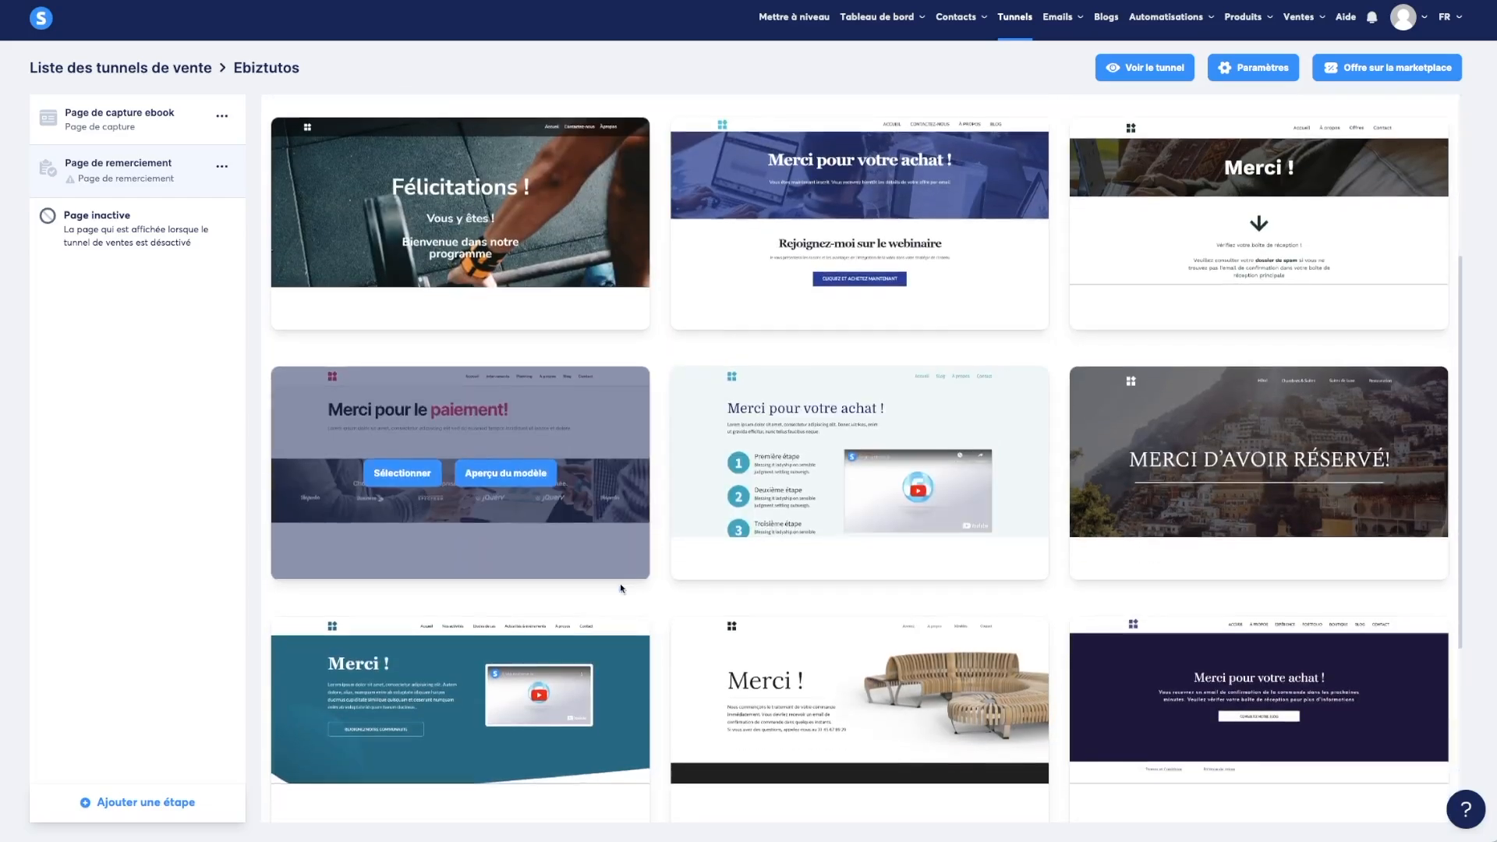
scroll(779, 625, up, 8)
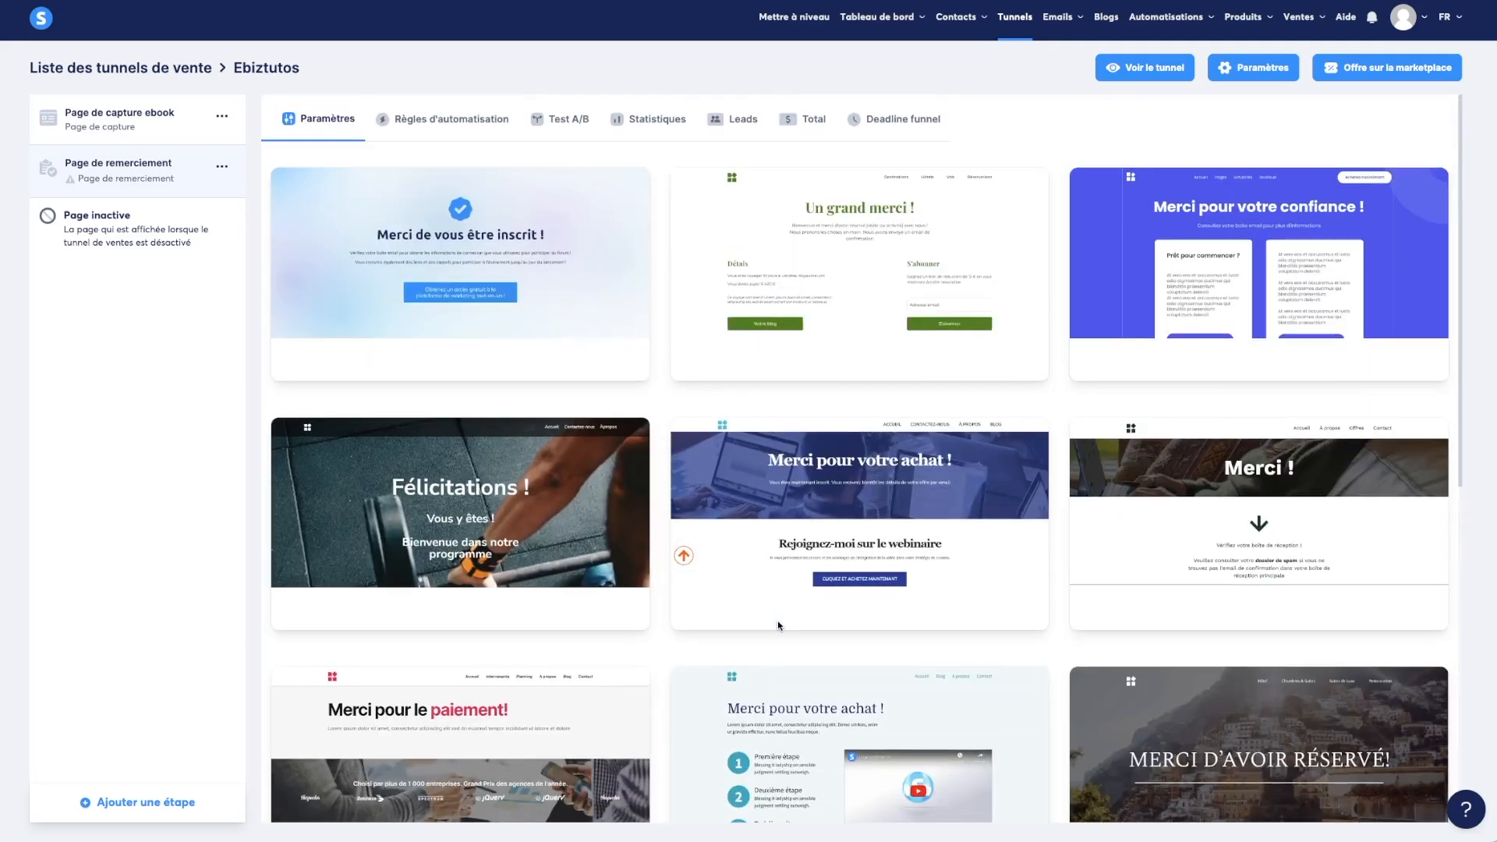
scroll(778, 626, down, 8)
click(1293, 785)
scroll(858, 665, down, 9)
scroll(858, 666, down, 15)
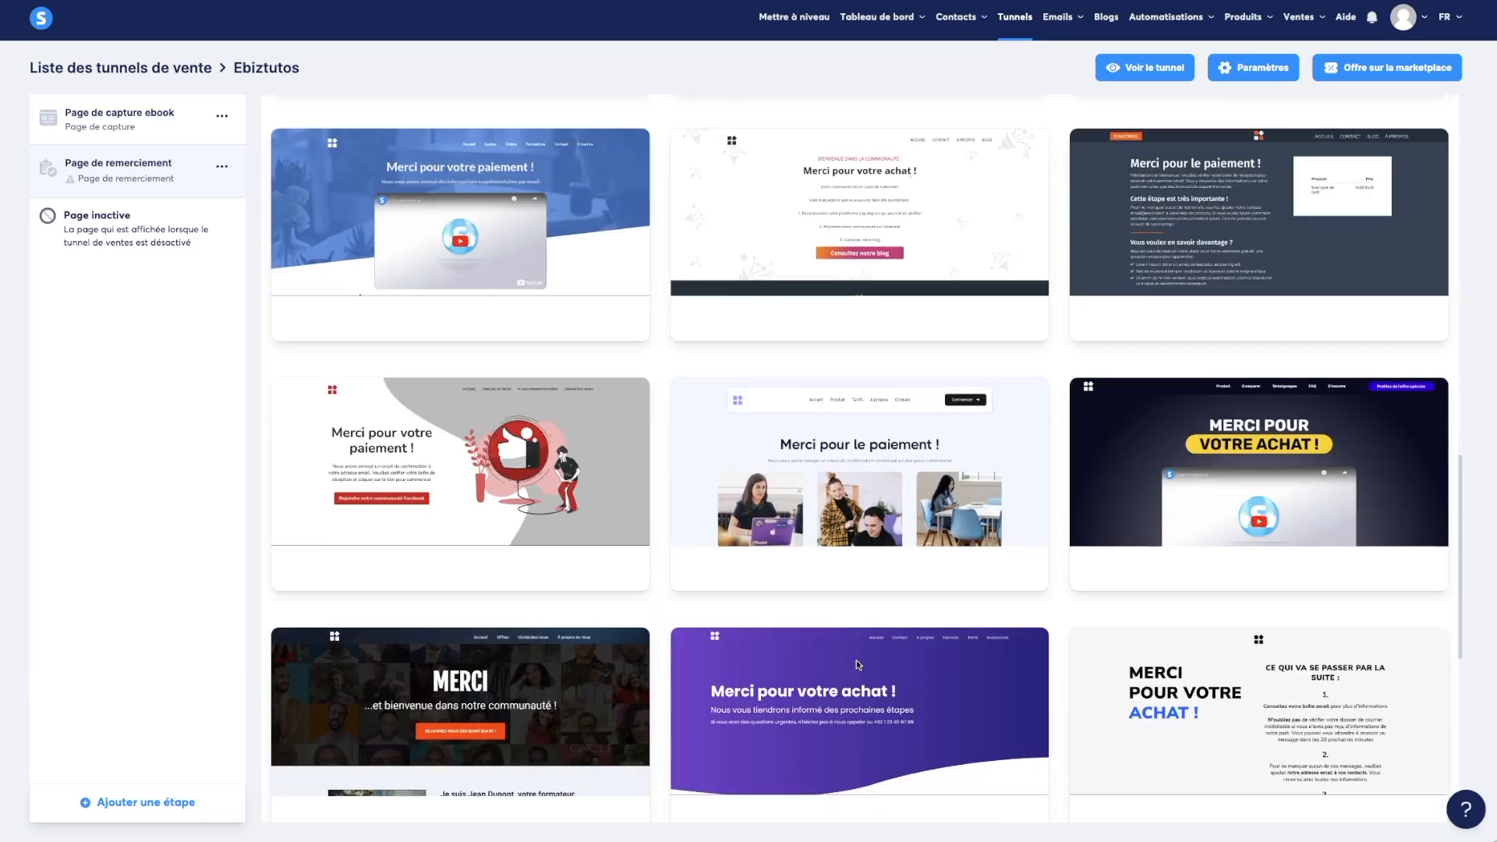
scroll(856, 663, down, 2)
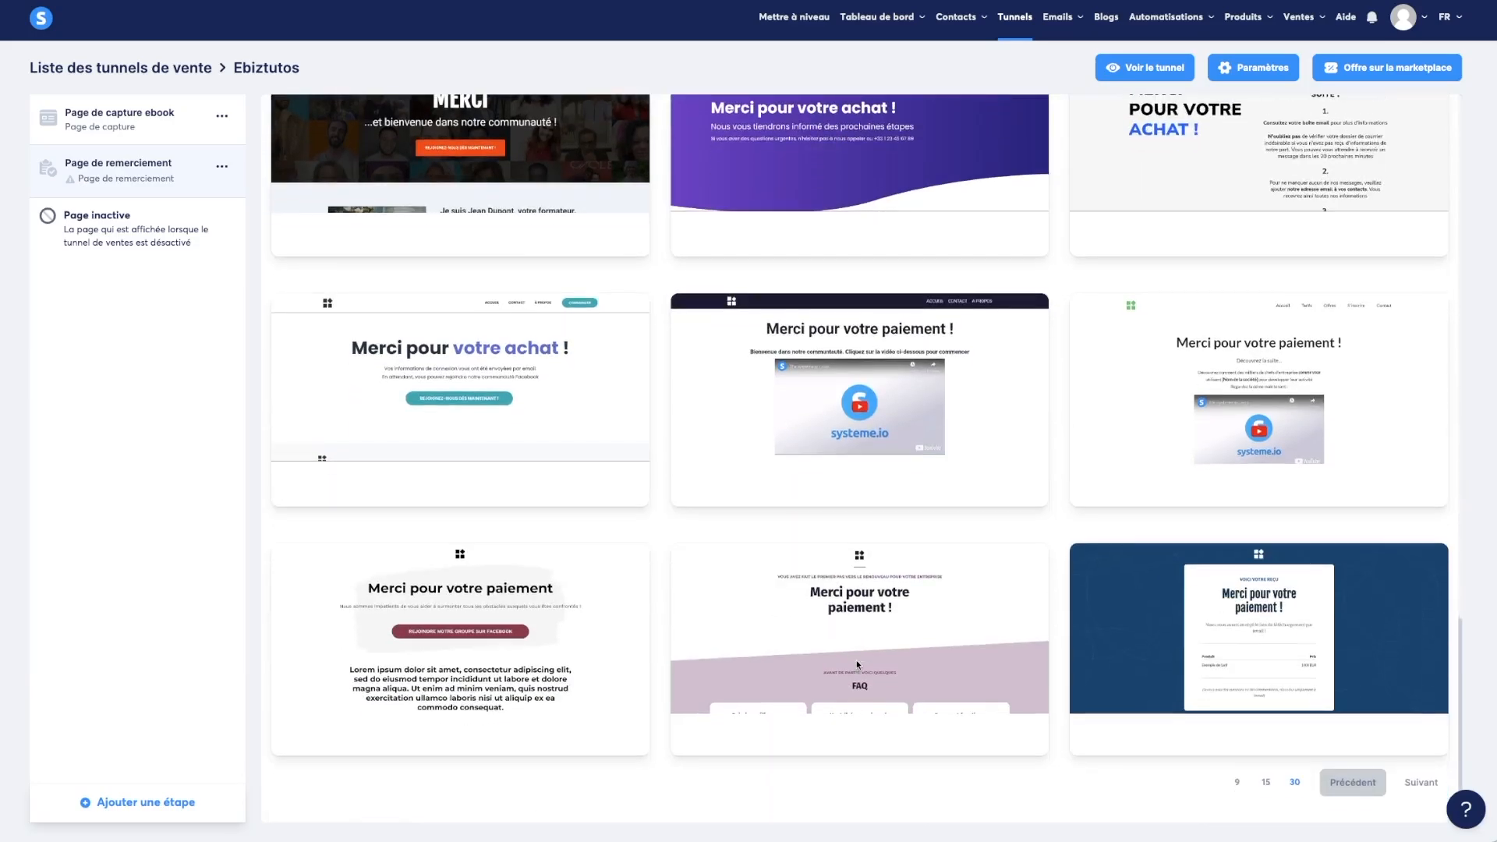
- Select the white "Merci !" thank-you template with the curved wooden bench for the page
scroll(857, 660, up, 9)
scroll(846, 649, up, 6)
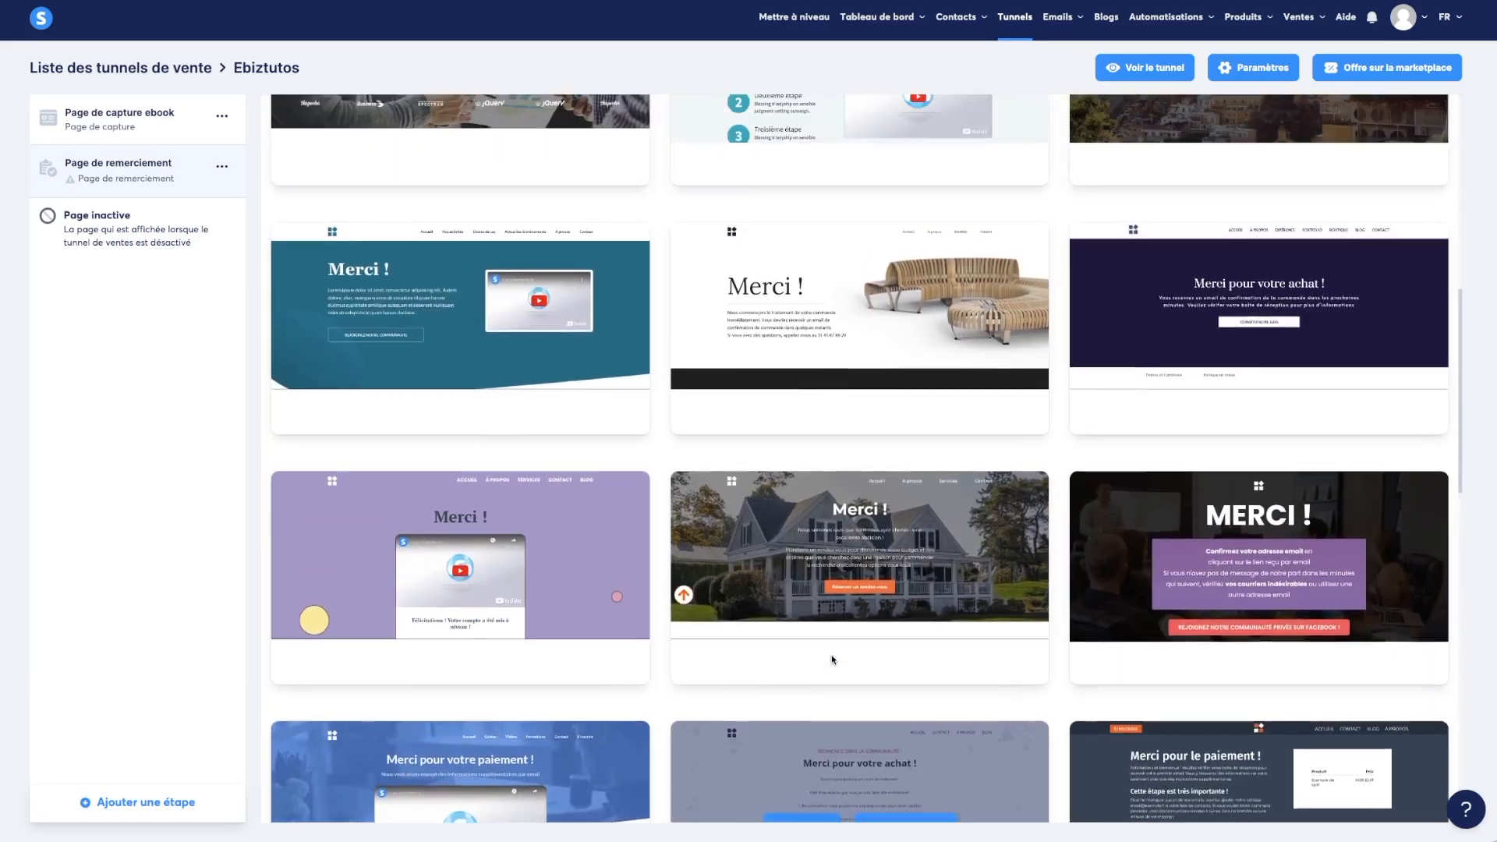
mouse_move(816, 374)
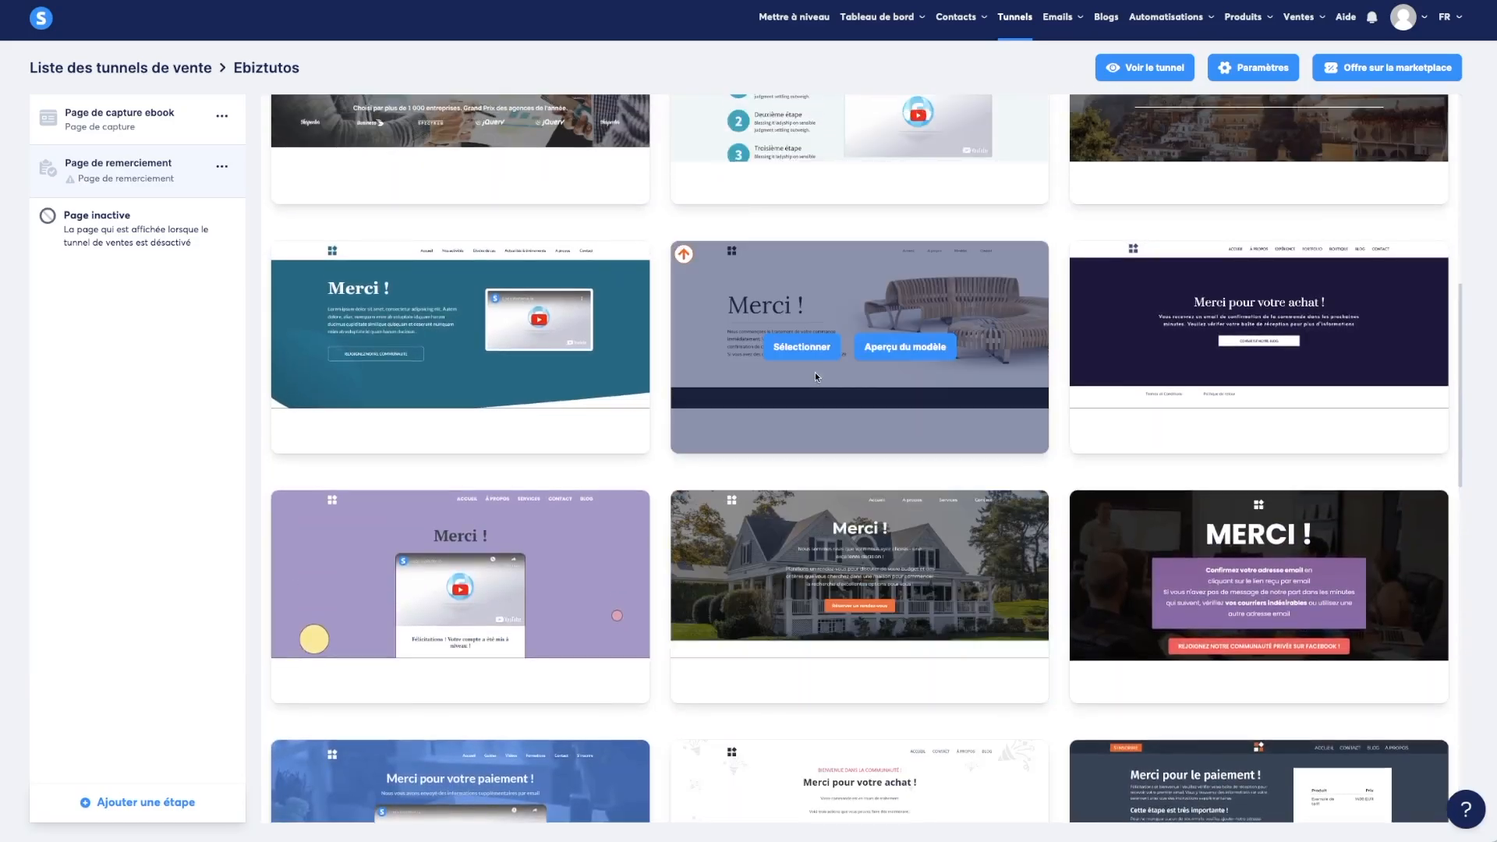
click(803, 347)
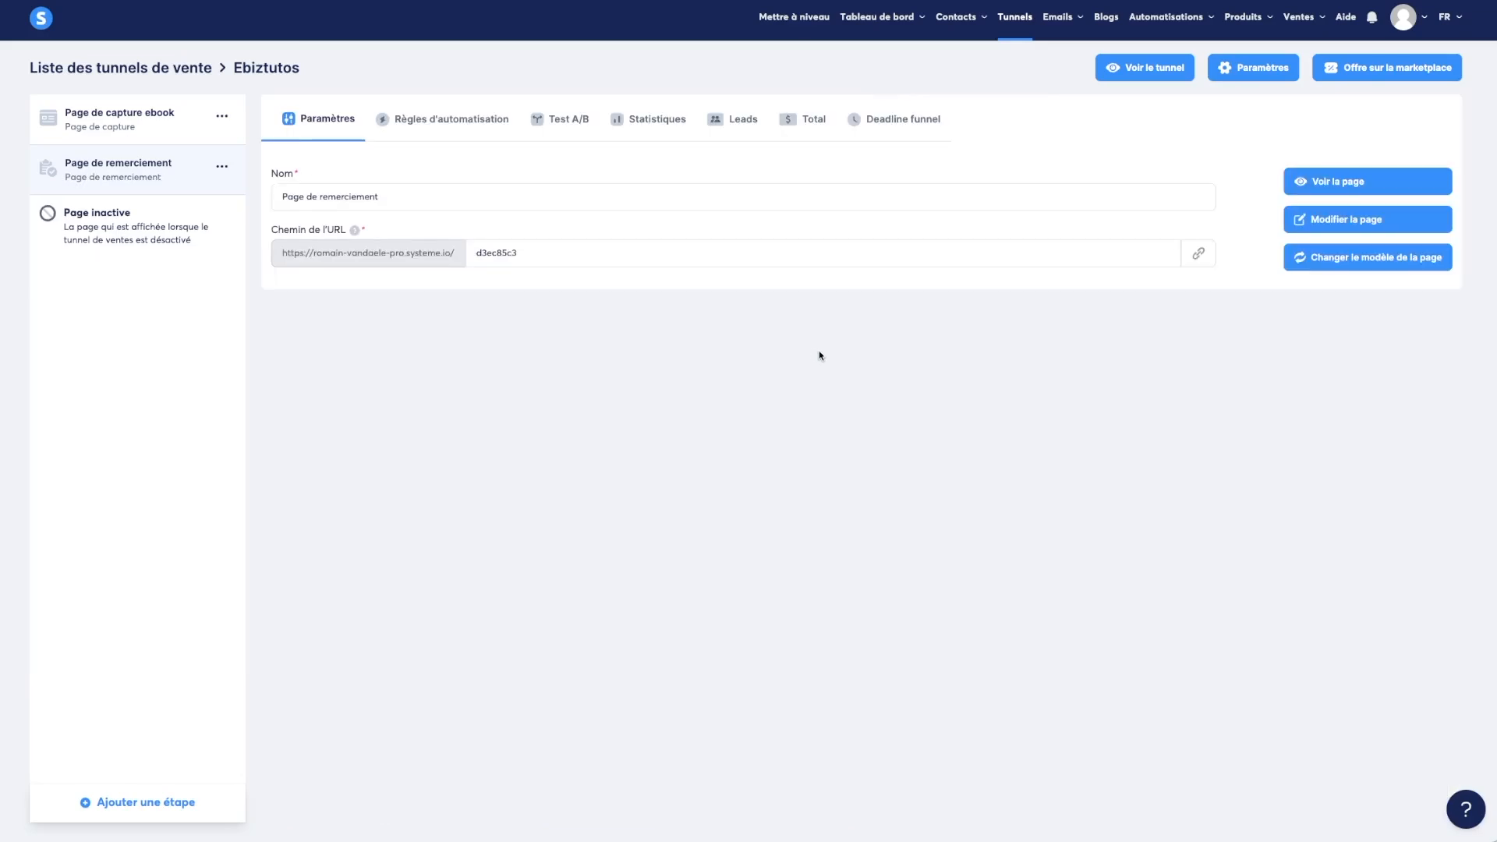
- Rename the step "Page de remerciement ebook" and open its page for editing
click(432, 195)
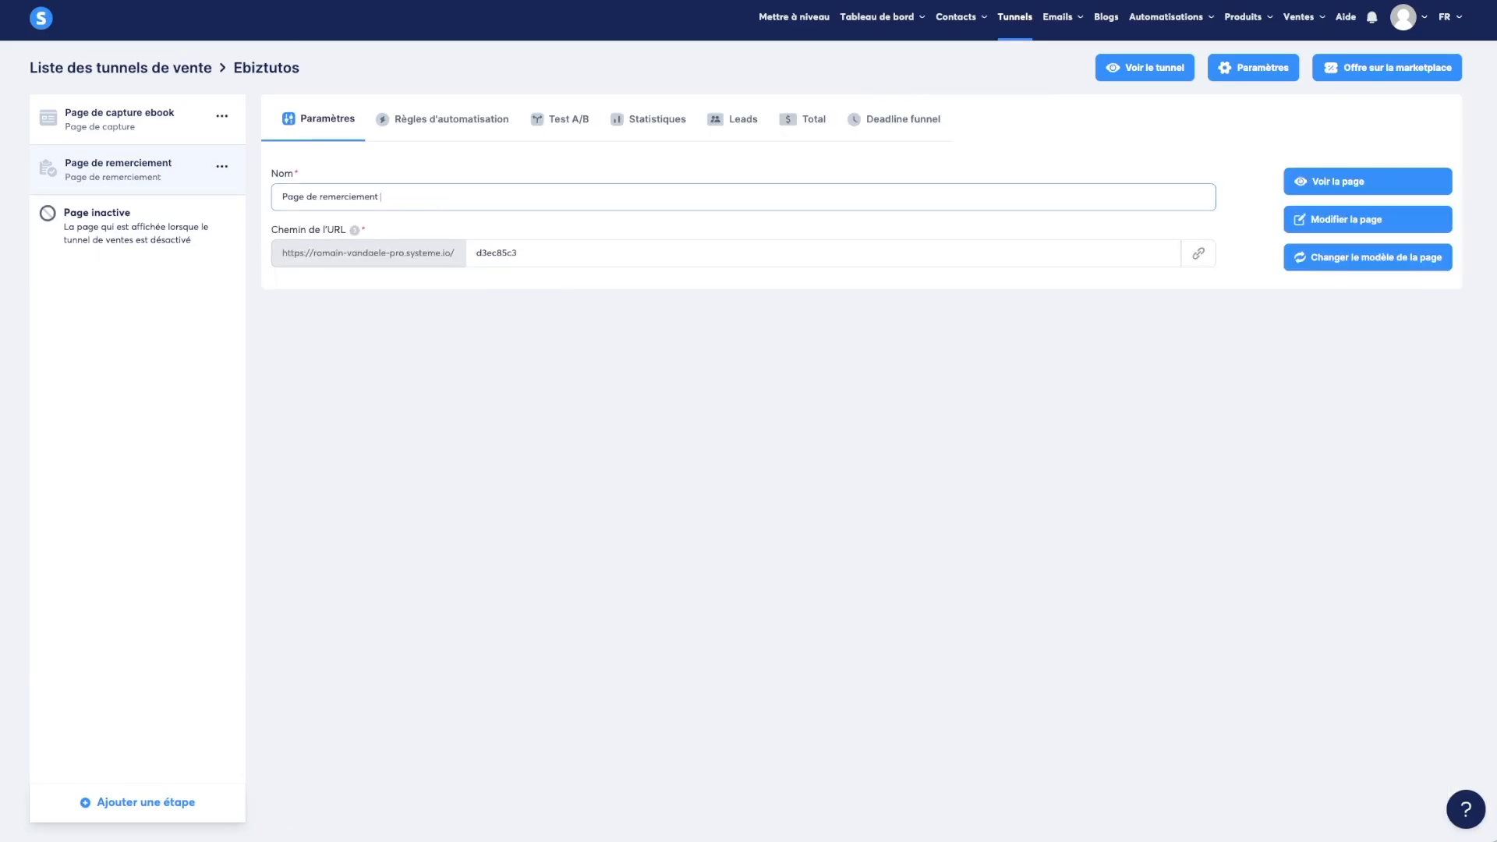
text(ebook)
click(1174, 512)
click(1336, 220)
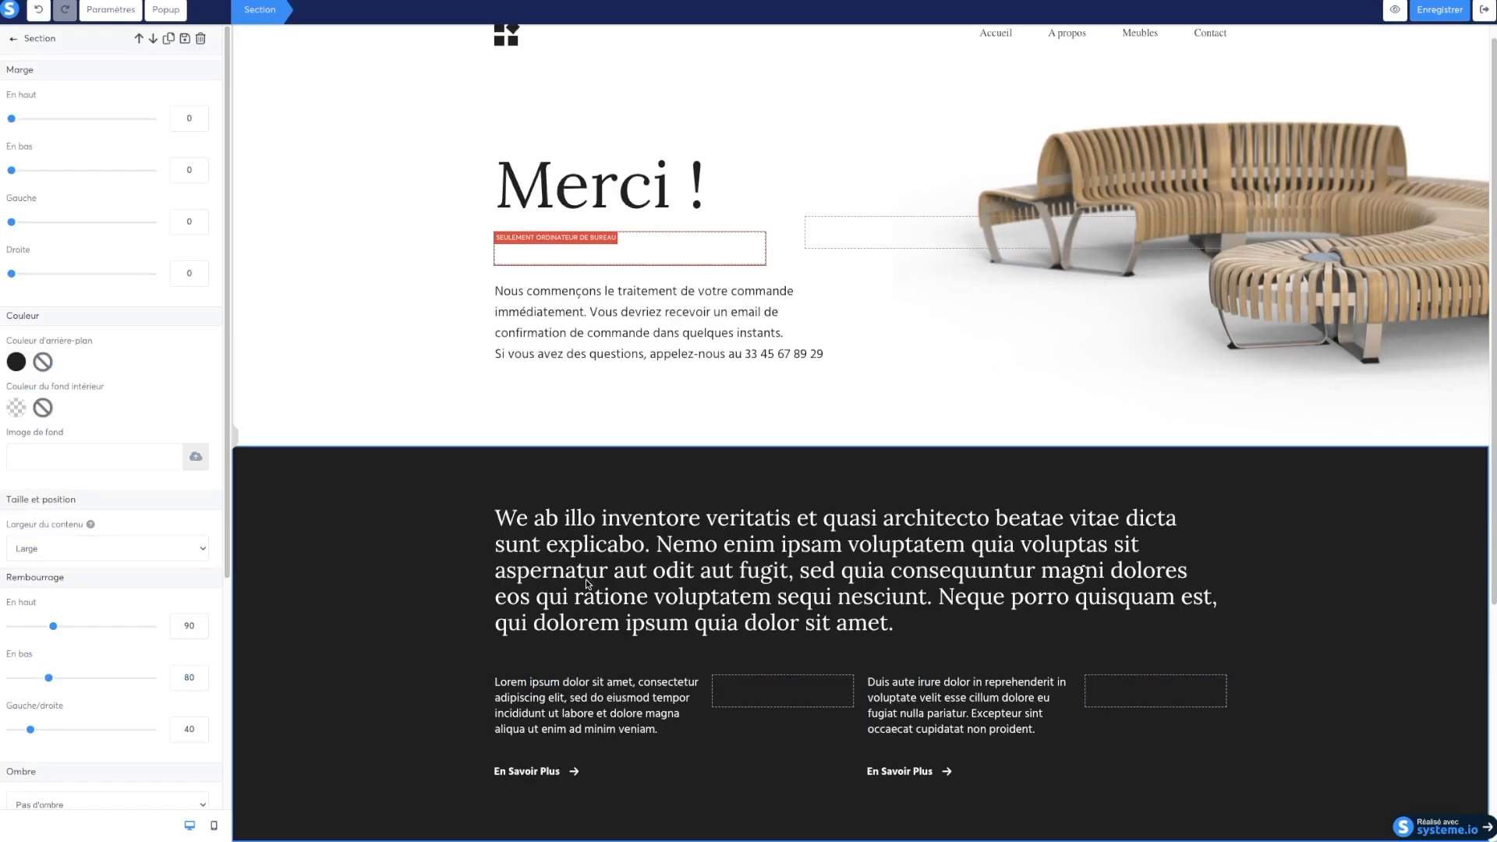
- Delete the black placeholder text section beginning "We ab illo inventore" beneath the "Merci !" section
click(1328, 488)
click(1480, 439)
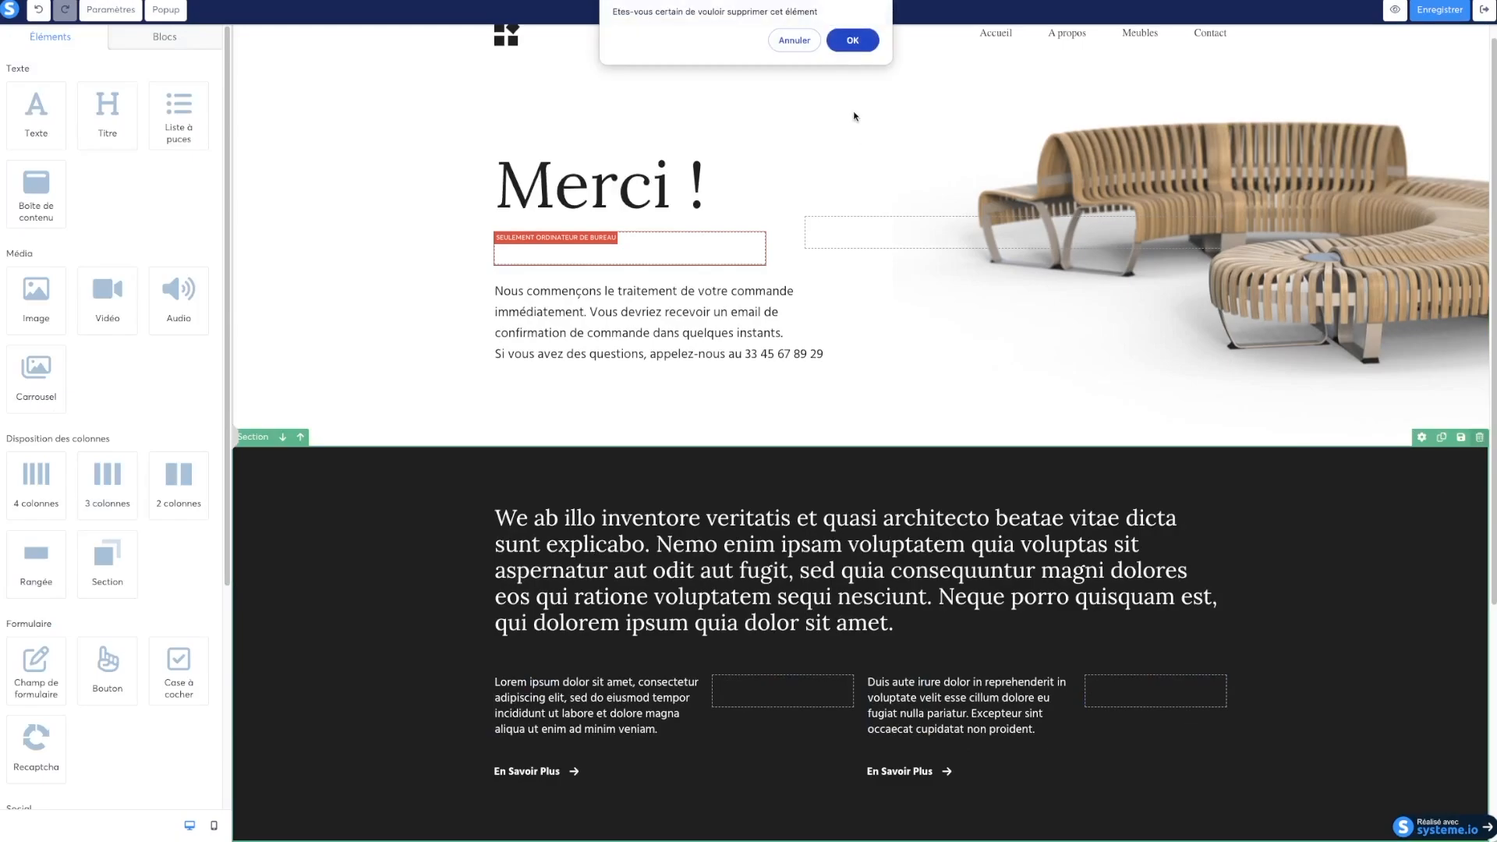
click(853, 40)
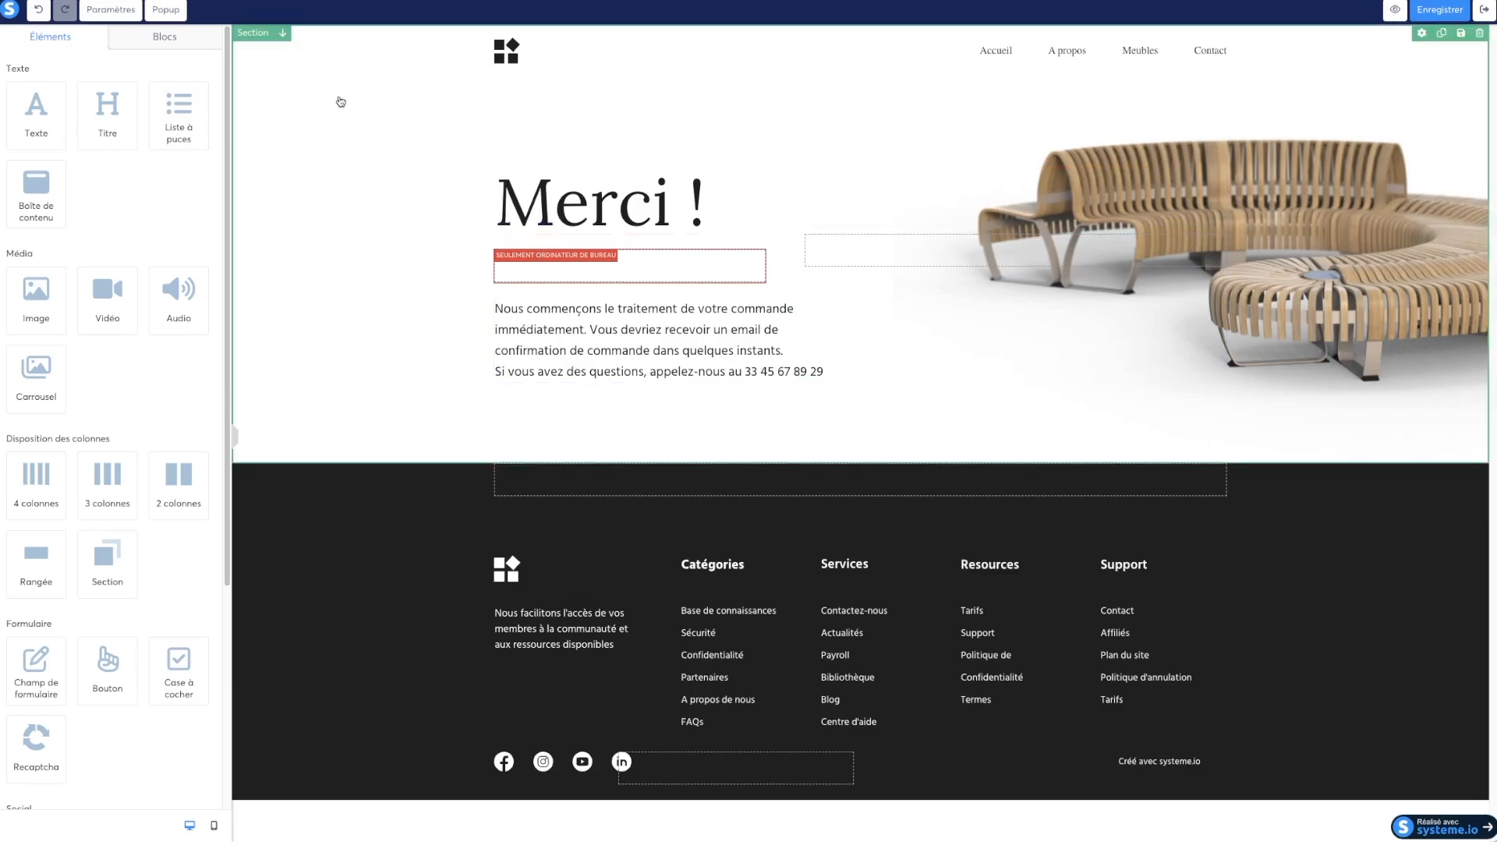
- Remove the bench background image from the "Merci !" section
click(342, 101)
click(173, 459)
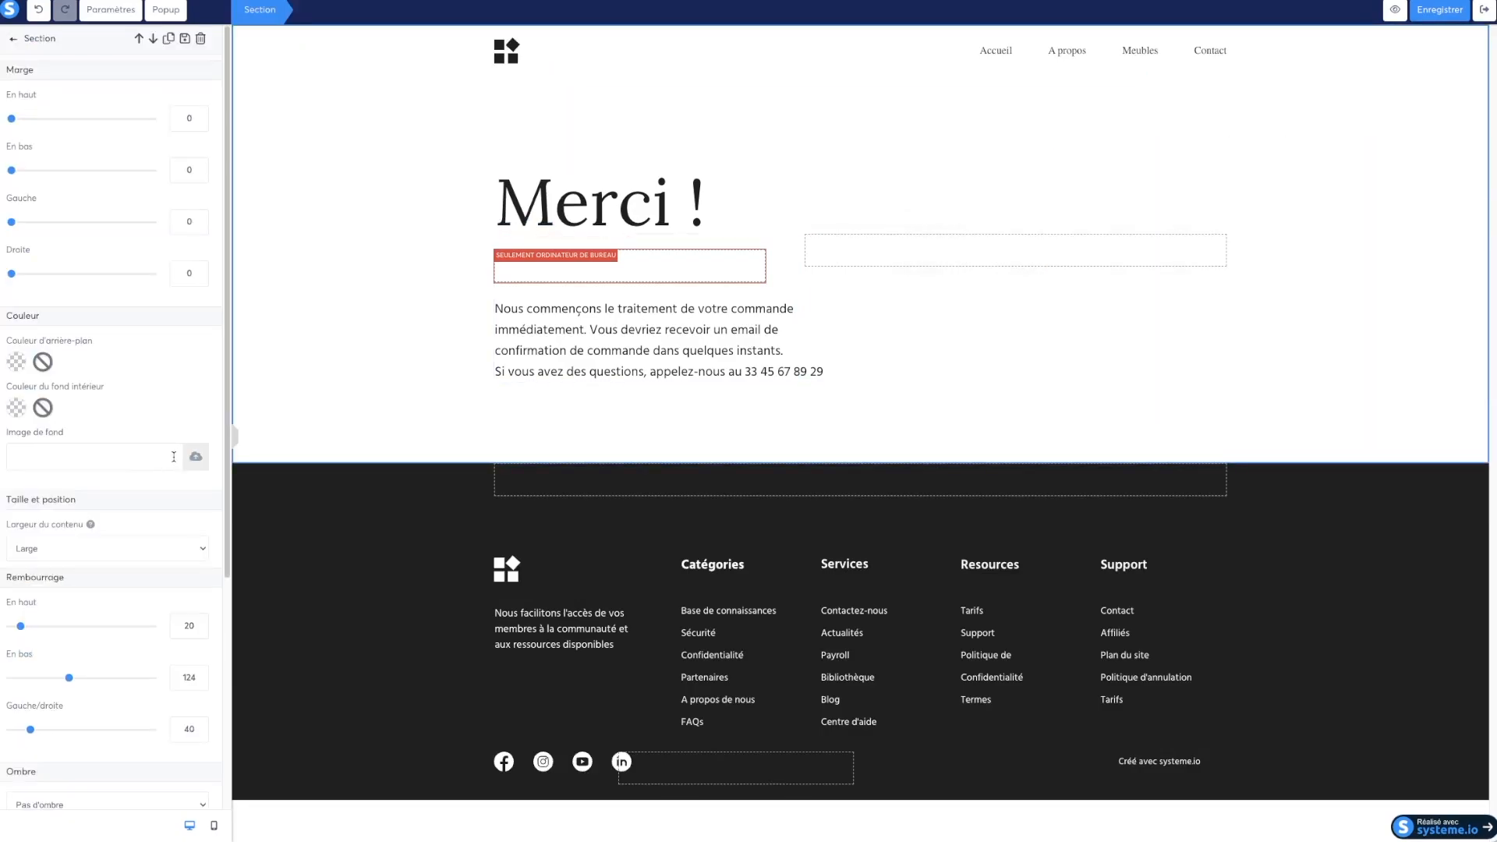
click(351, 366)
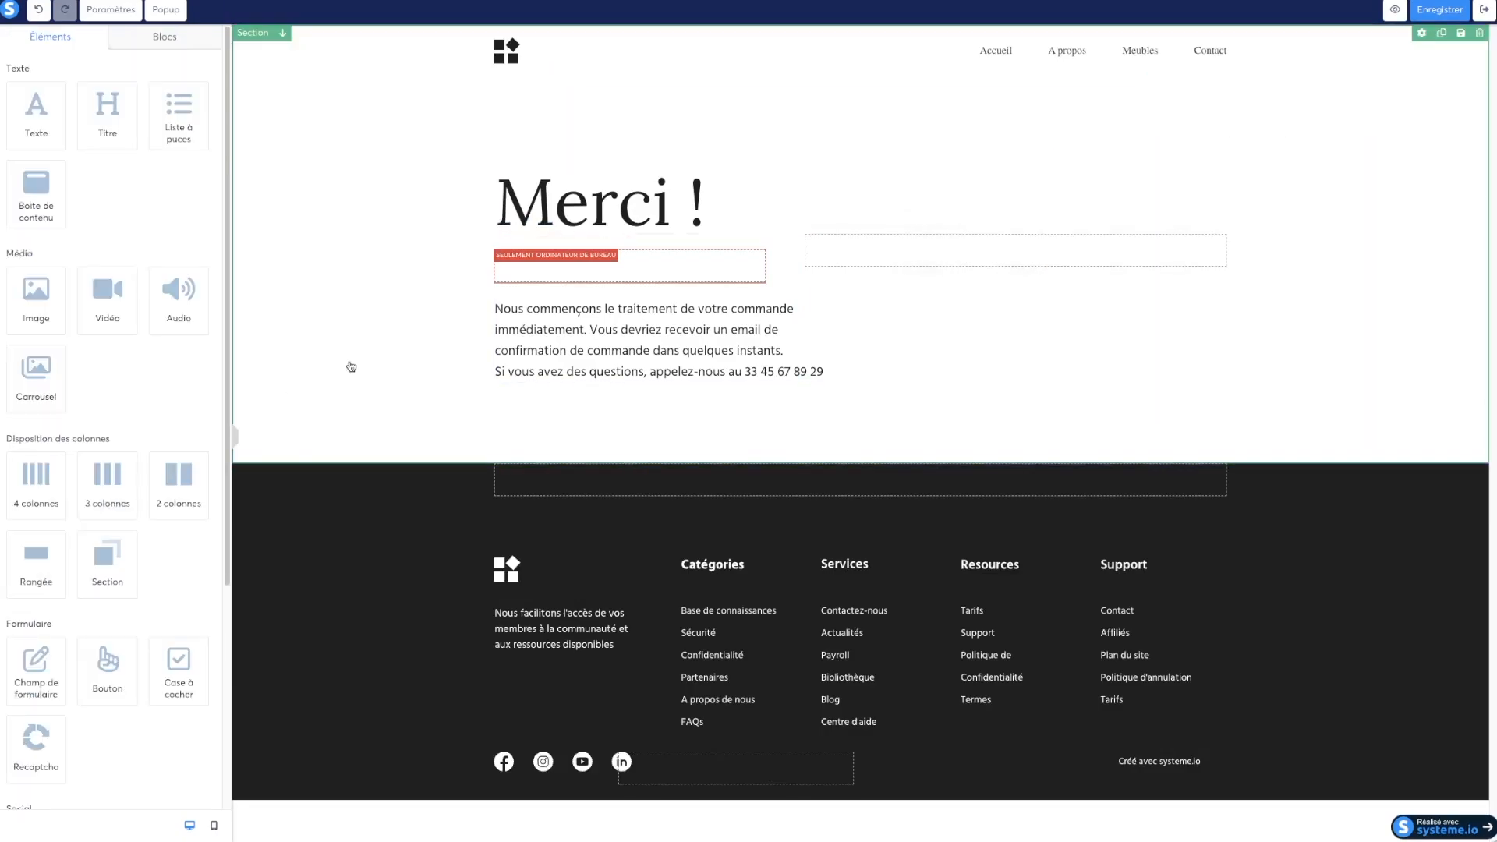
- Delete the navigation menu and the logo image from the page header
click(447, 58)
click(1182, 54)
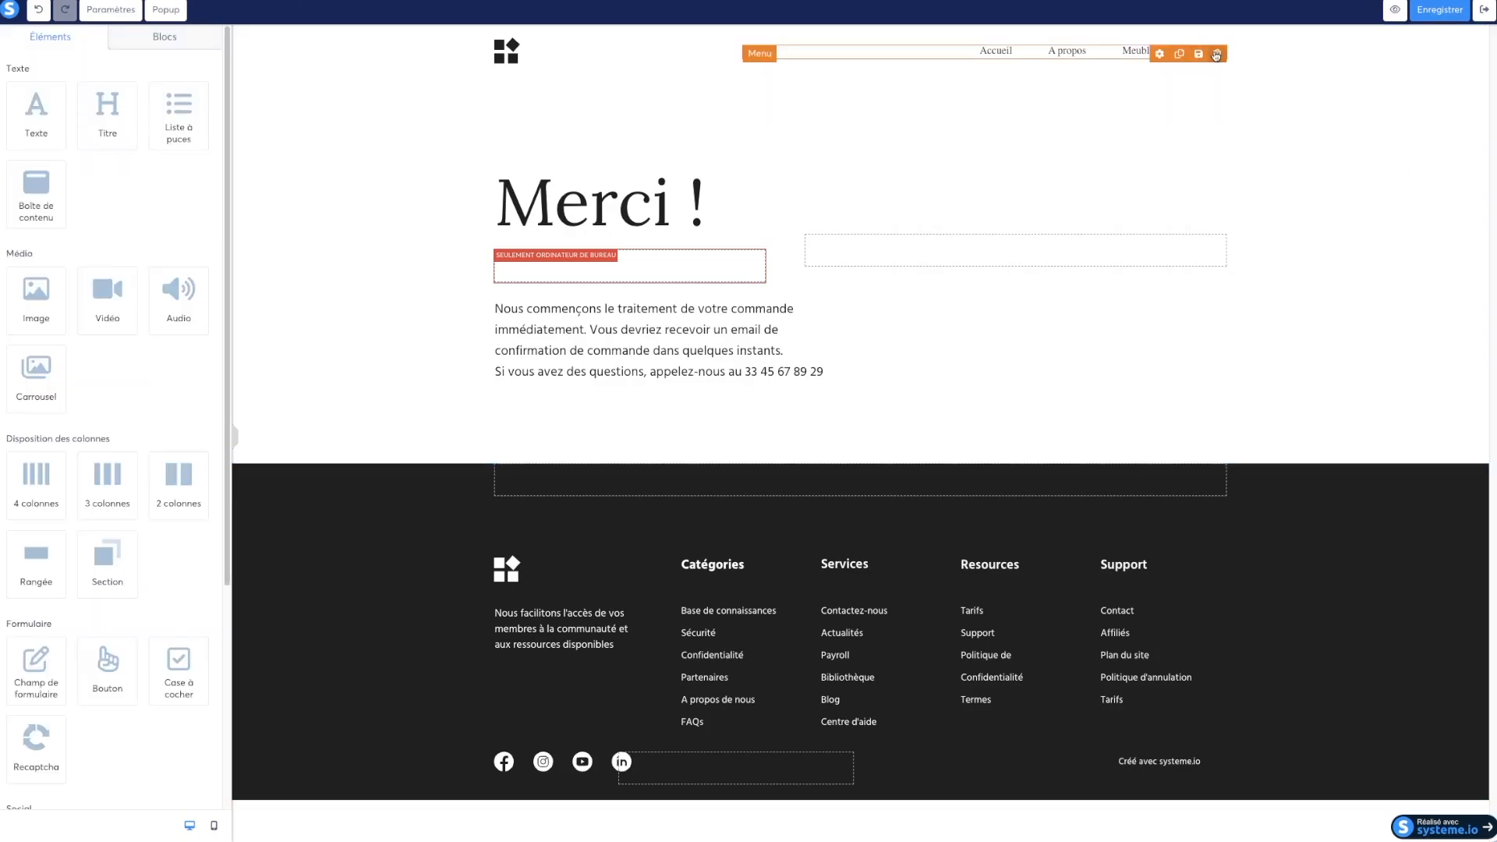
click(1217, 54)
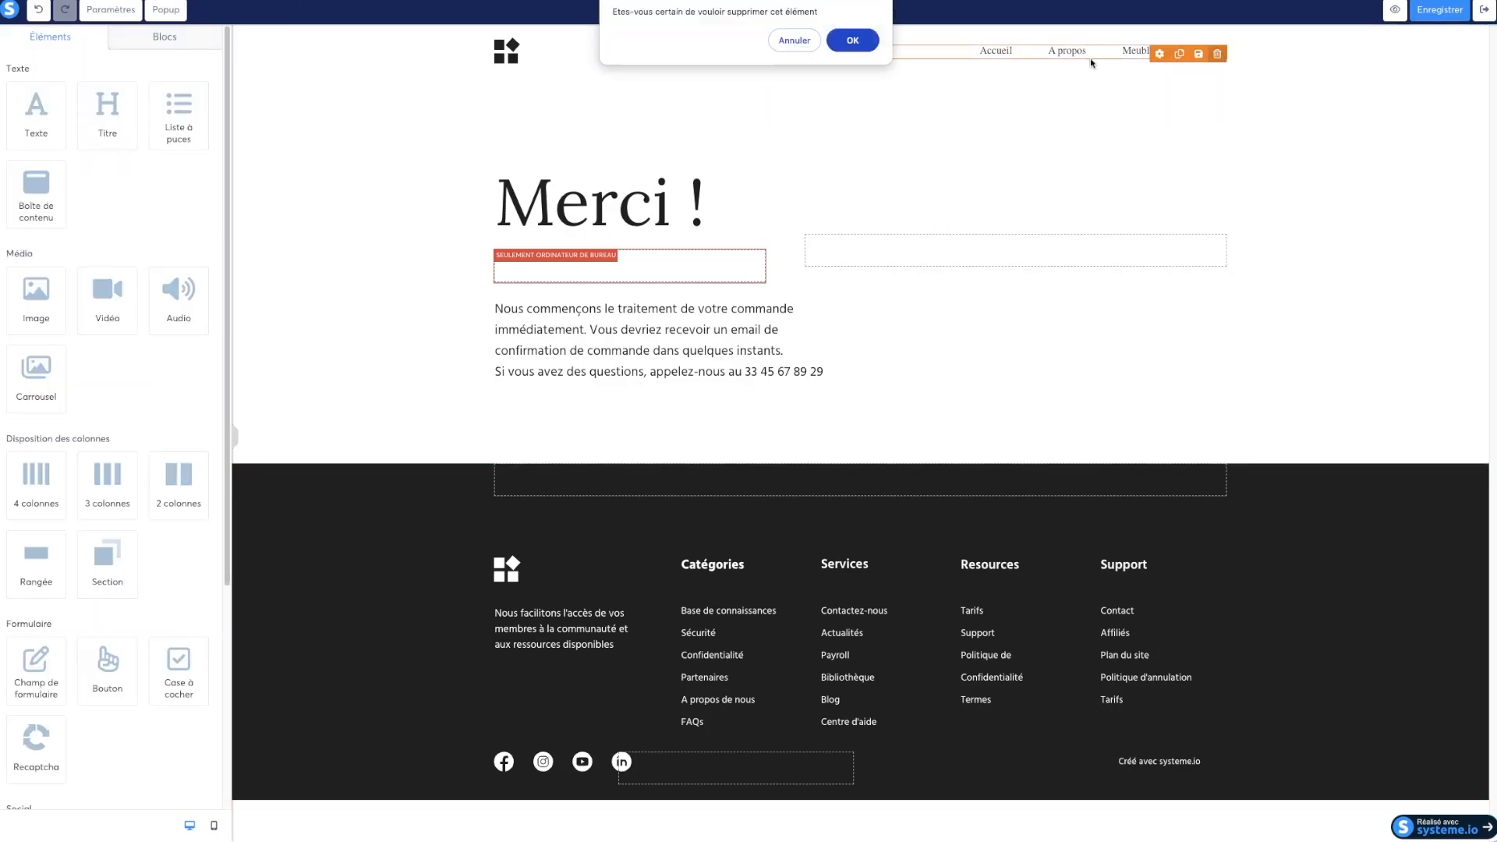
click(853, 40)
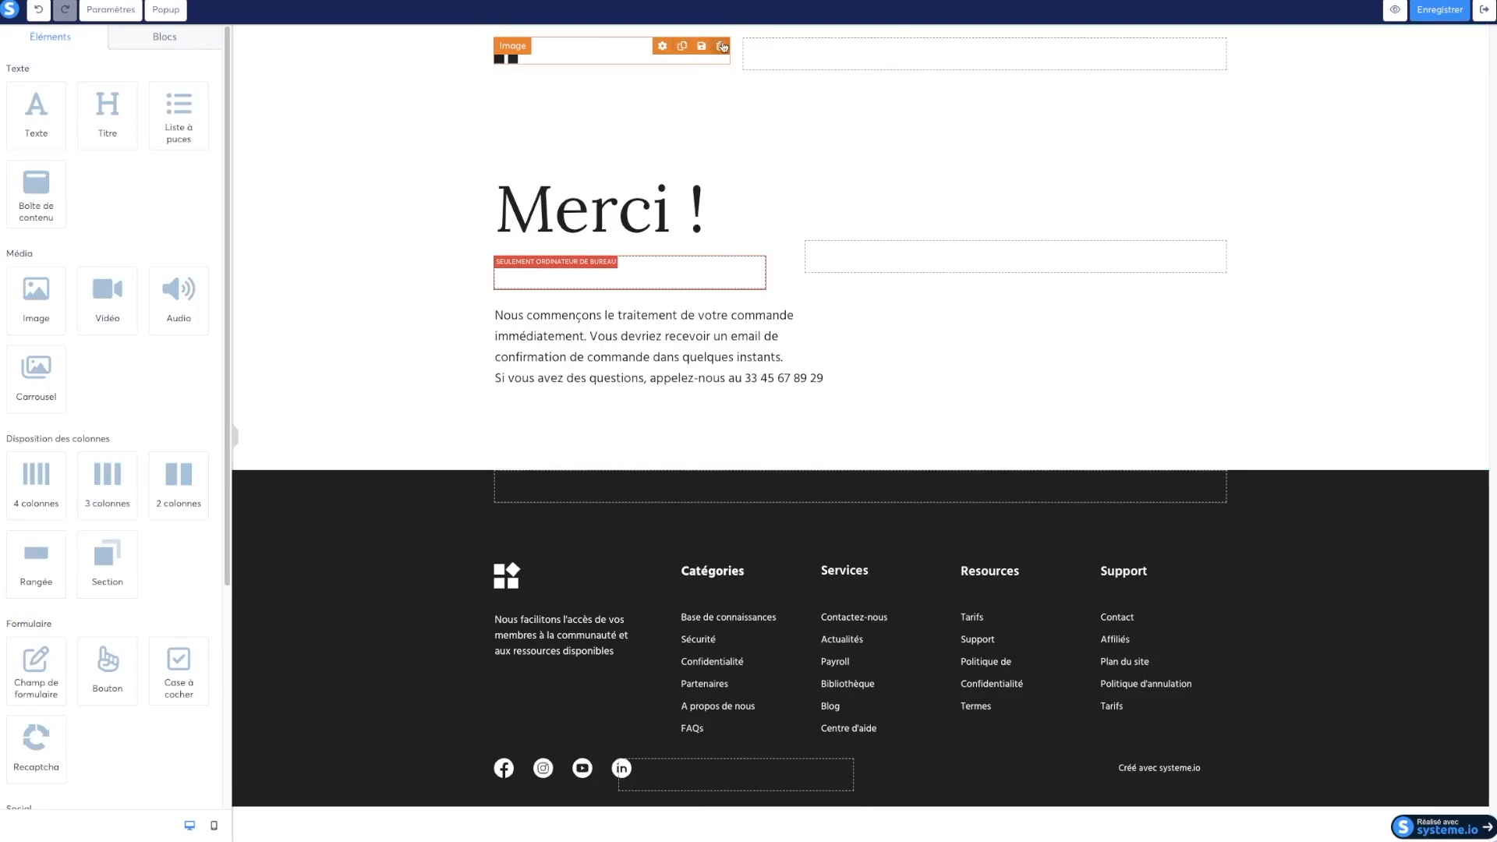
click(722, 47)
click(852, 40)
- Replace the paragraph under "Merci !" with "Vous recevrez votre guide dans quelques instants." and "N'hésitez pas à aller vérifier vos mails et spams"
click(685, 218)
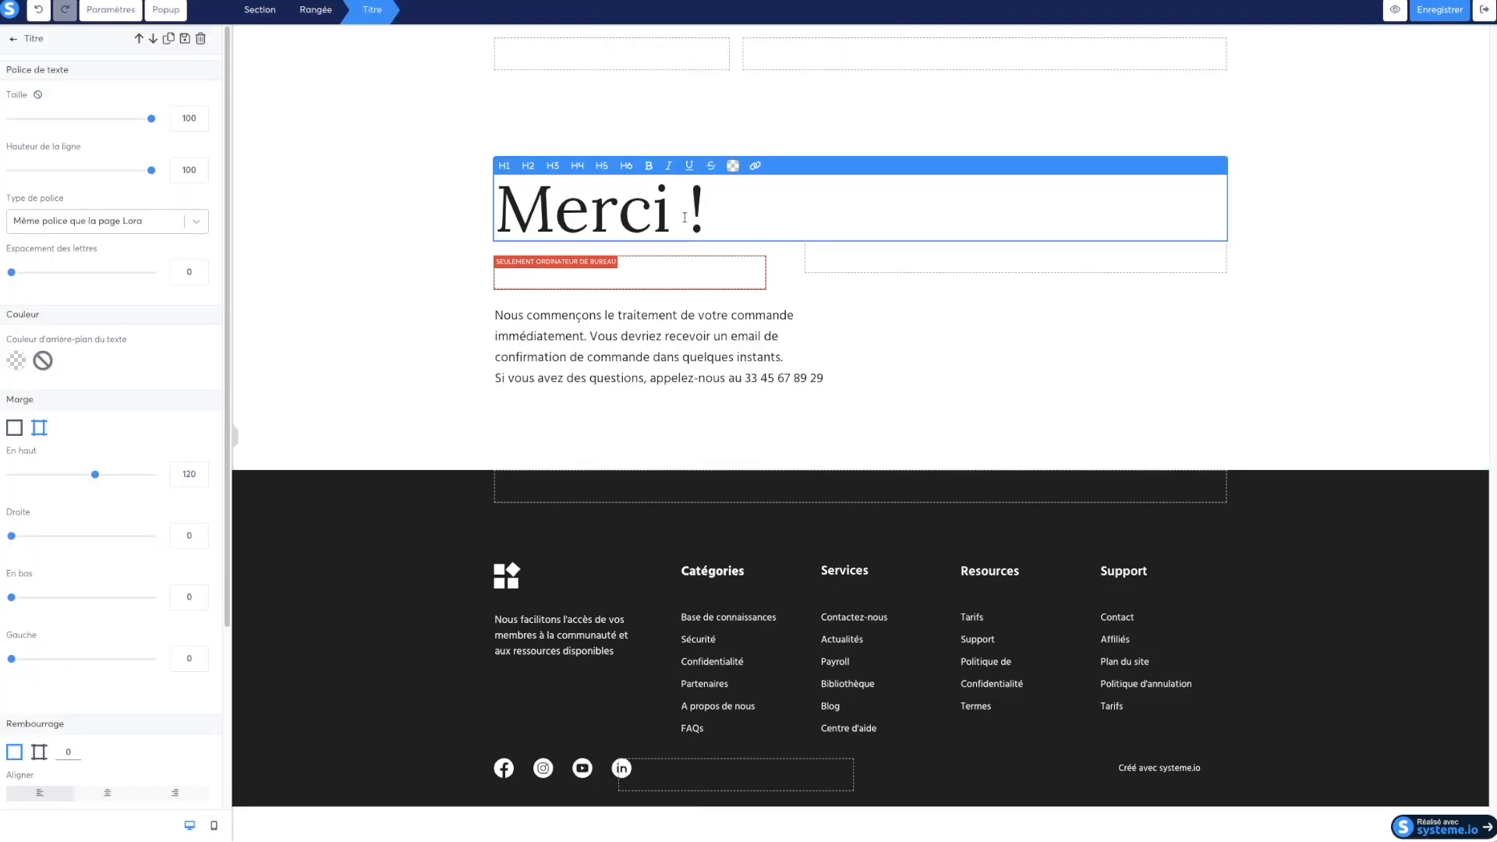
click(692, 356)
drag(821, 378, 498, 314)
text(Vous)
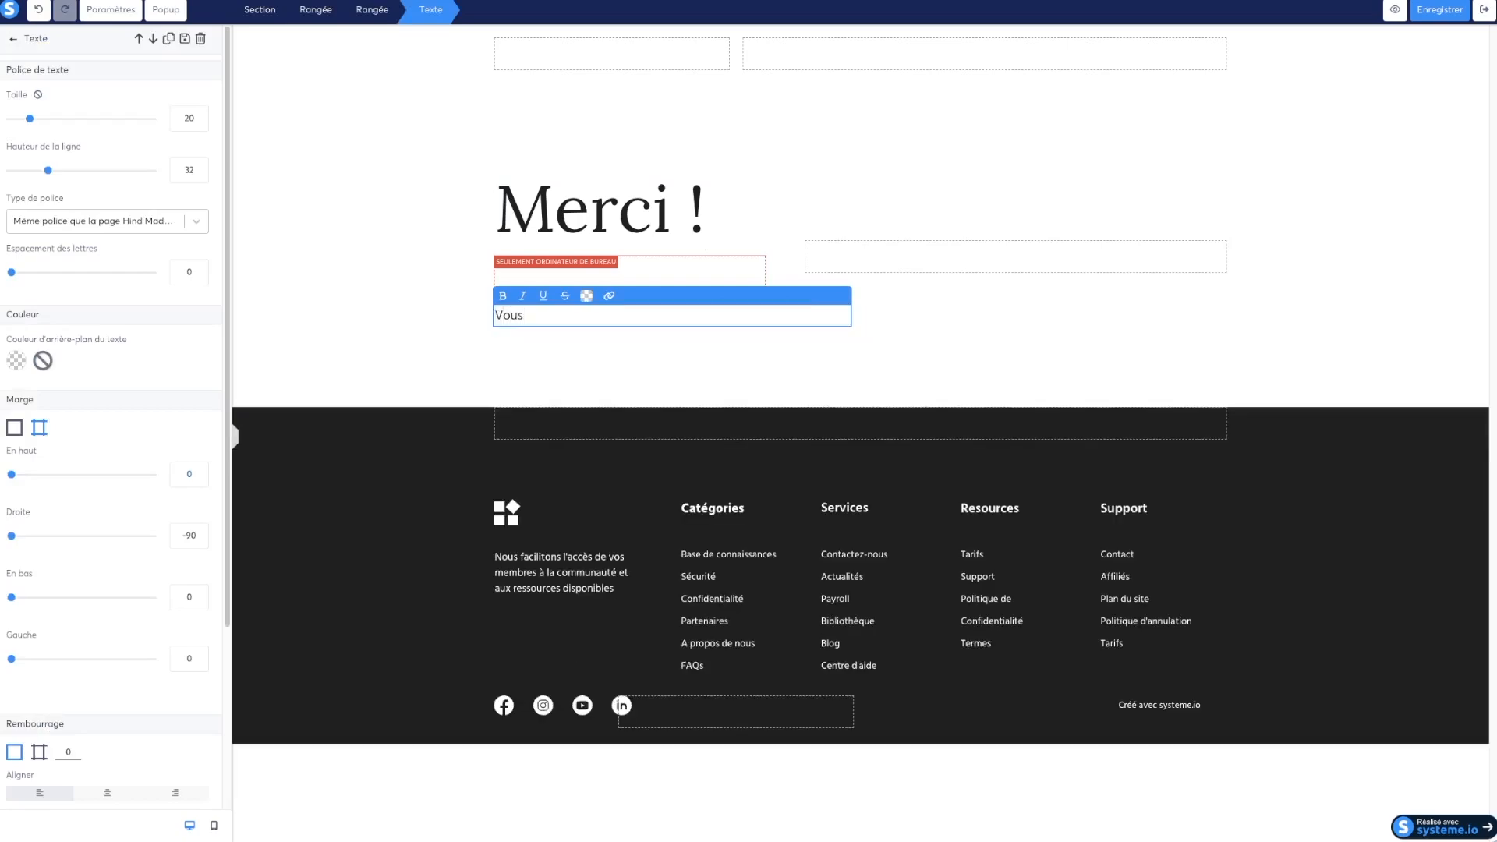
text( recevrez votre guide dans quelques instants.)
key(Return)
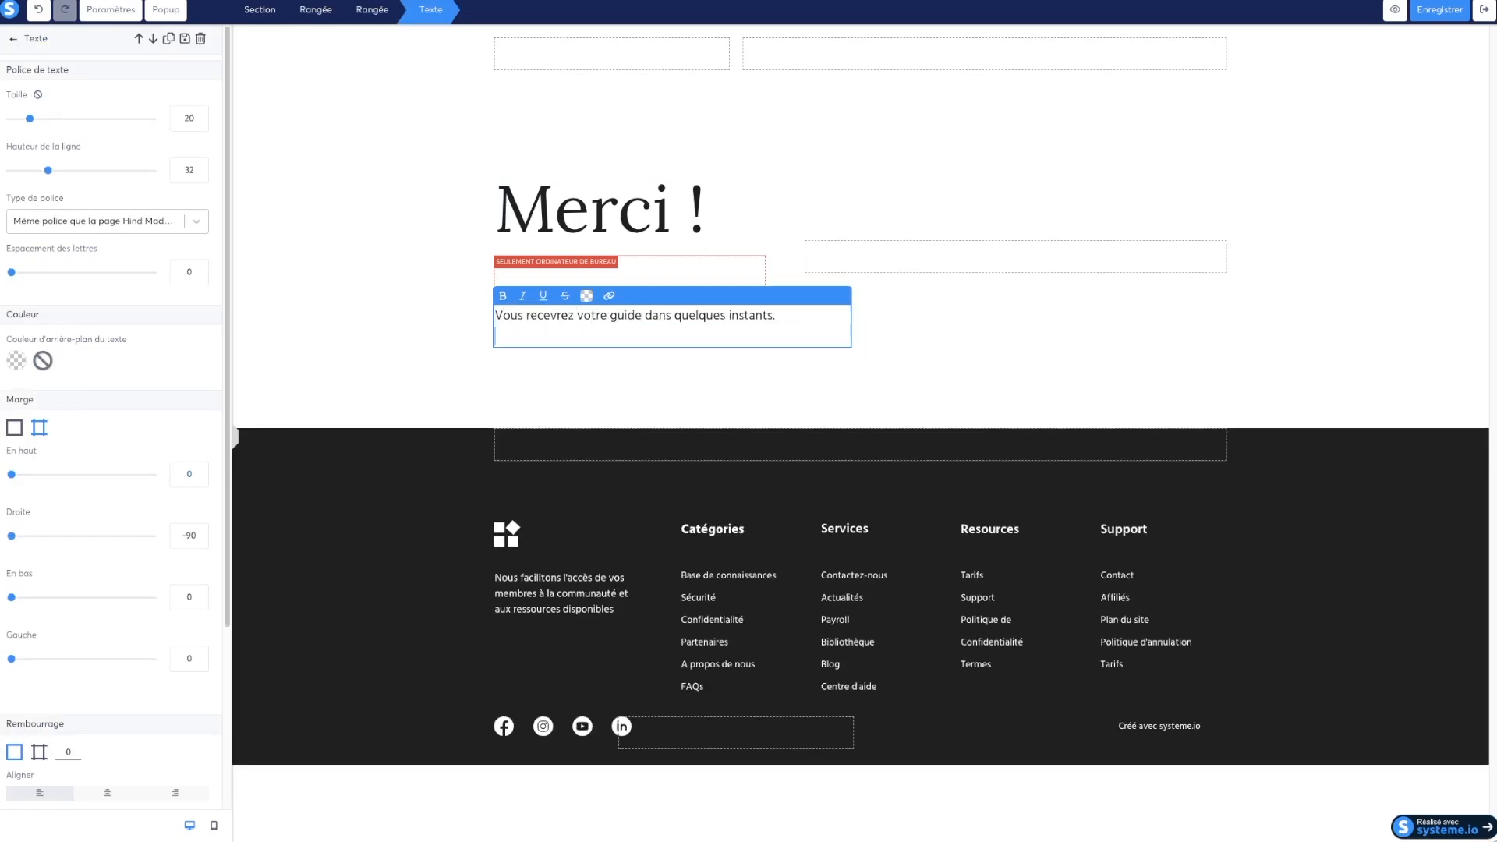
text(N'hésitez pas à aller vérifier vos mails et spams)
click(401, 371)
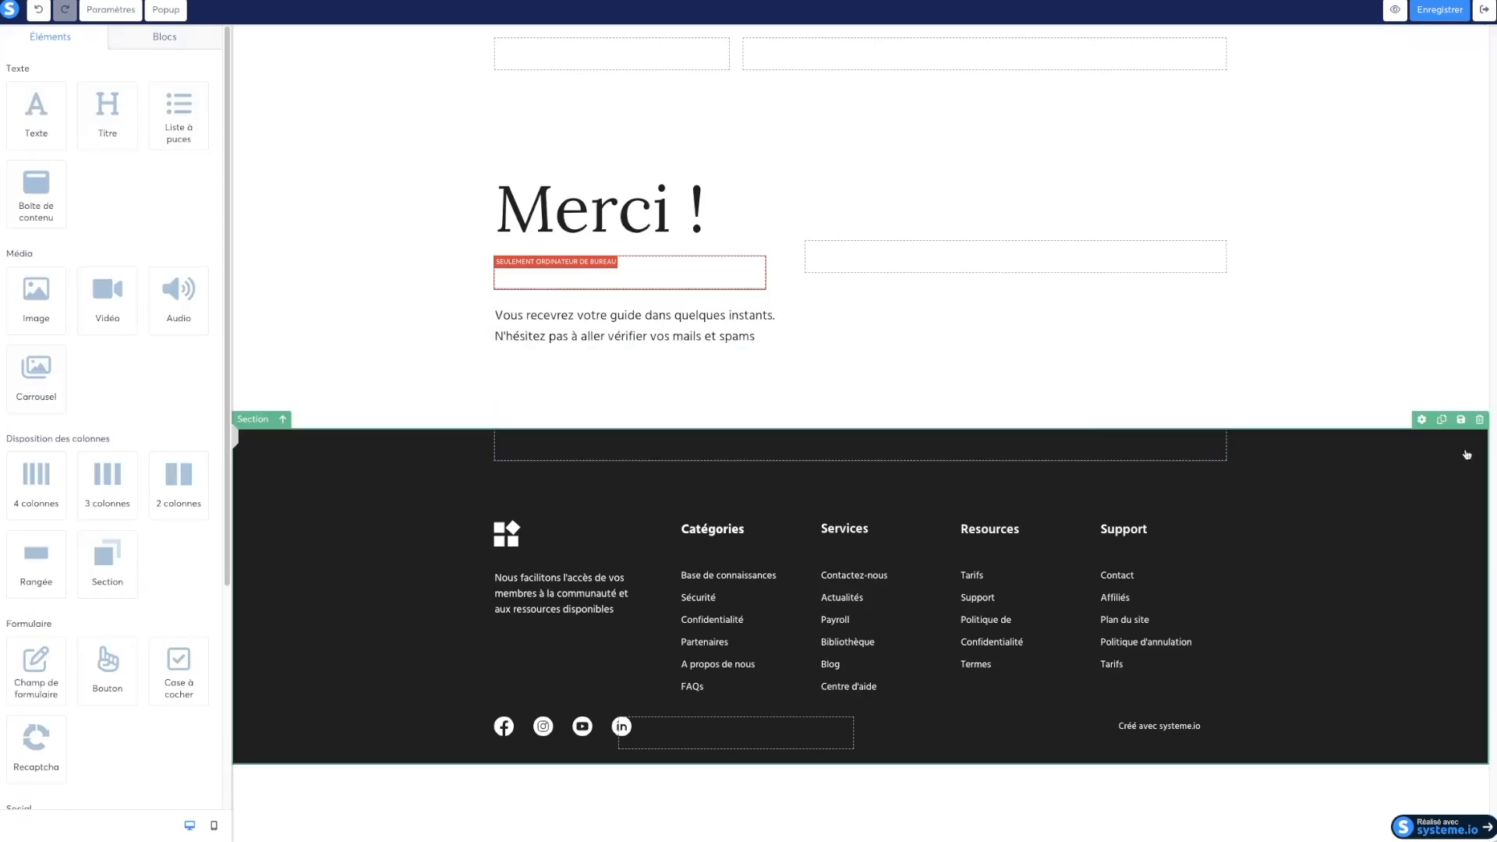
- Delete the black footer section from the thank-you page
click(1480, 420)
click(868, 45)
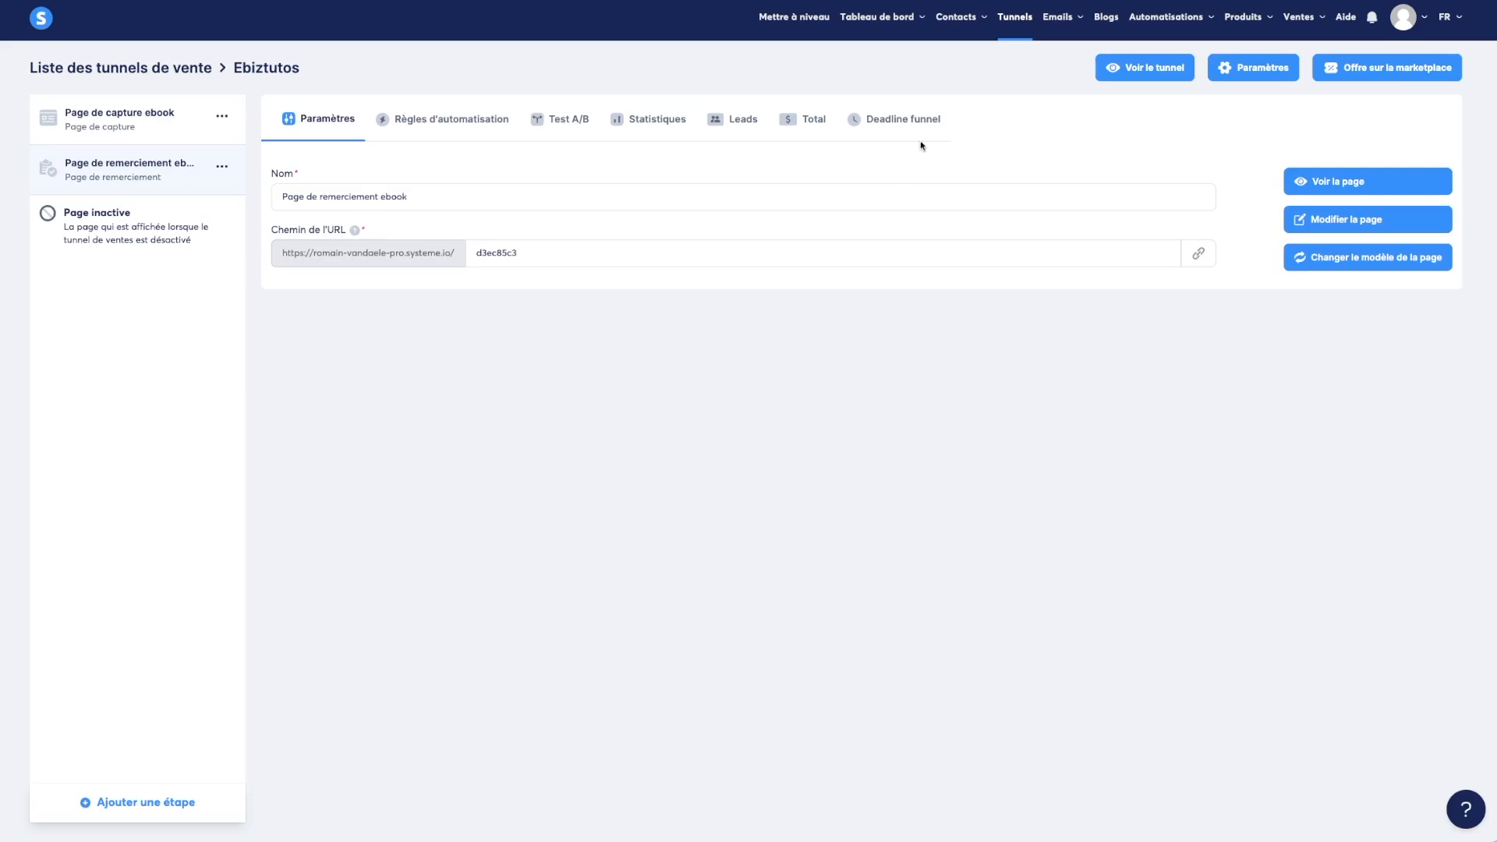
- Create an email campaign named "Ebiztutos"
mouse_move(1076, 22)
click(1068, 77)
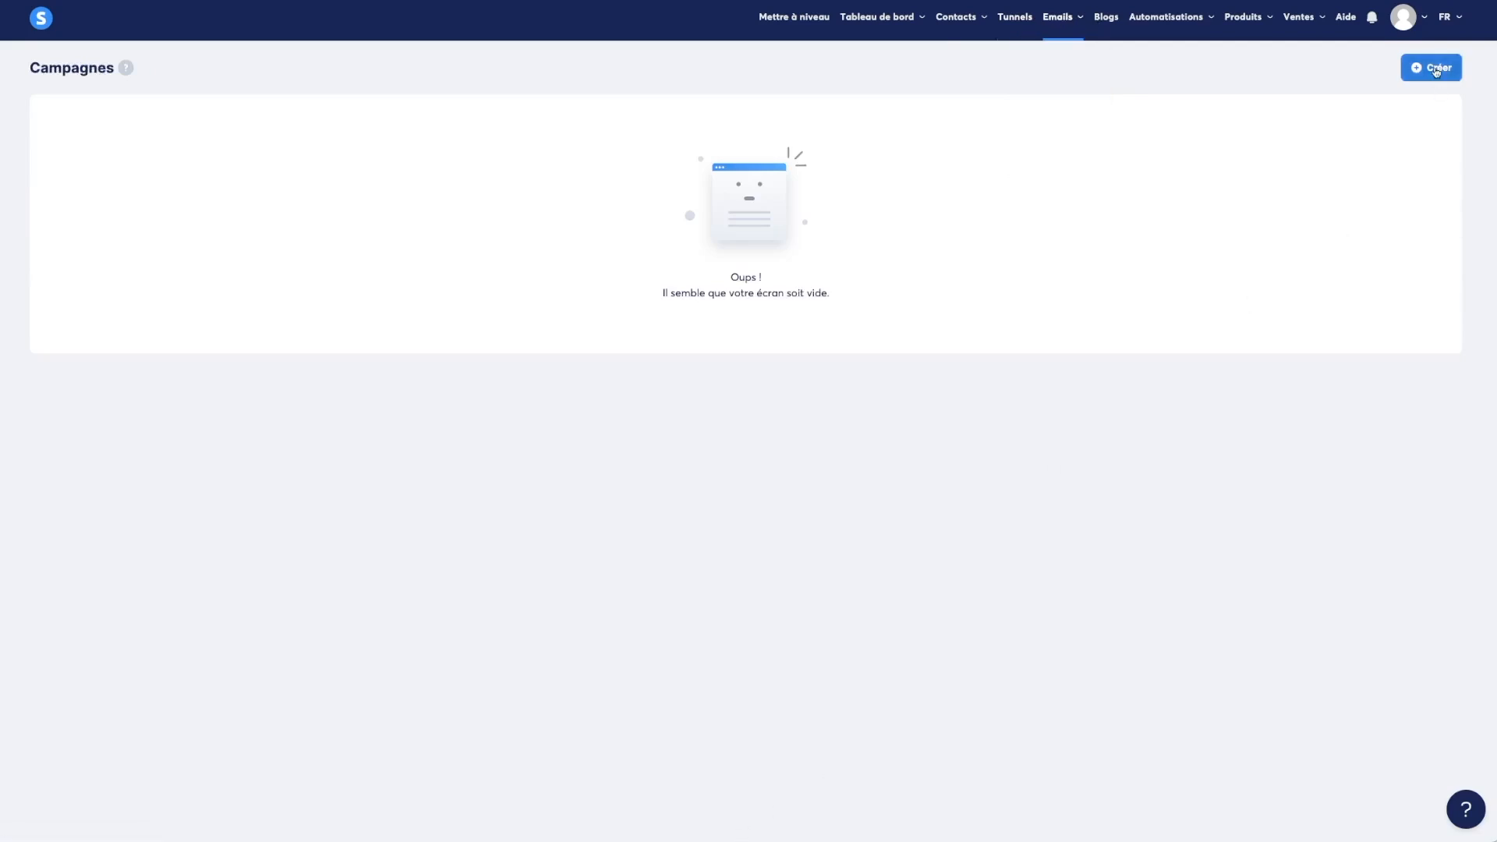
click(1437, 72)
click(620, 376)
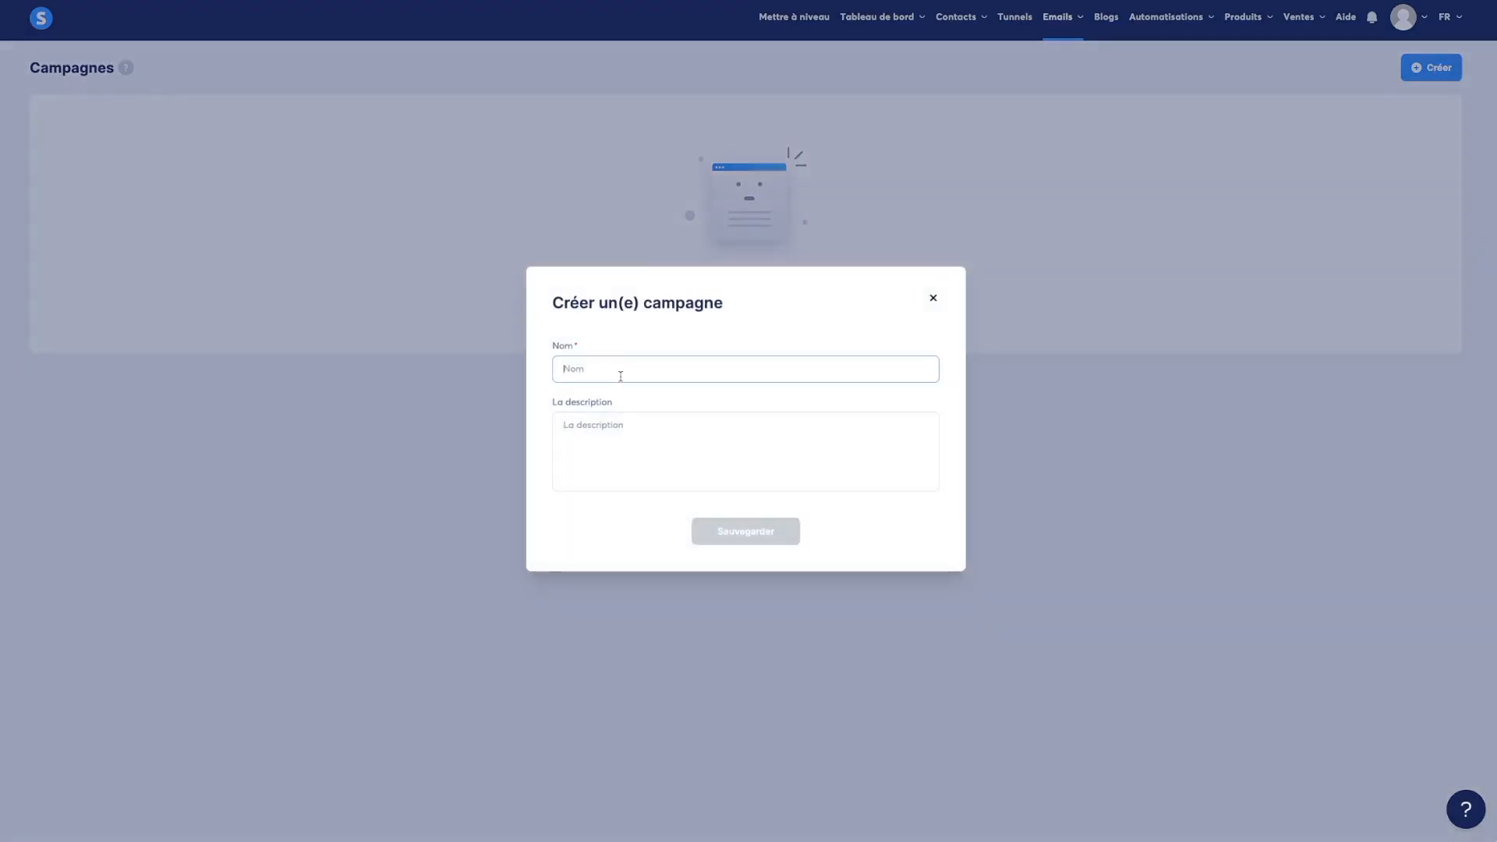
text(Ebiz)
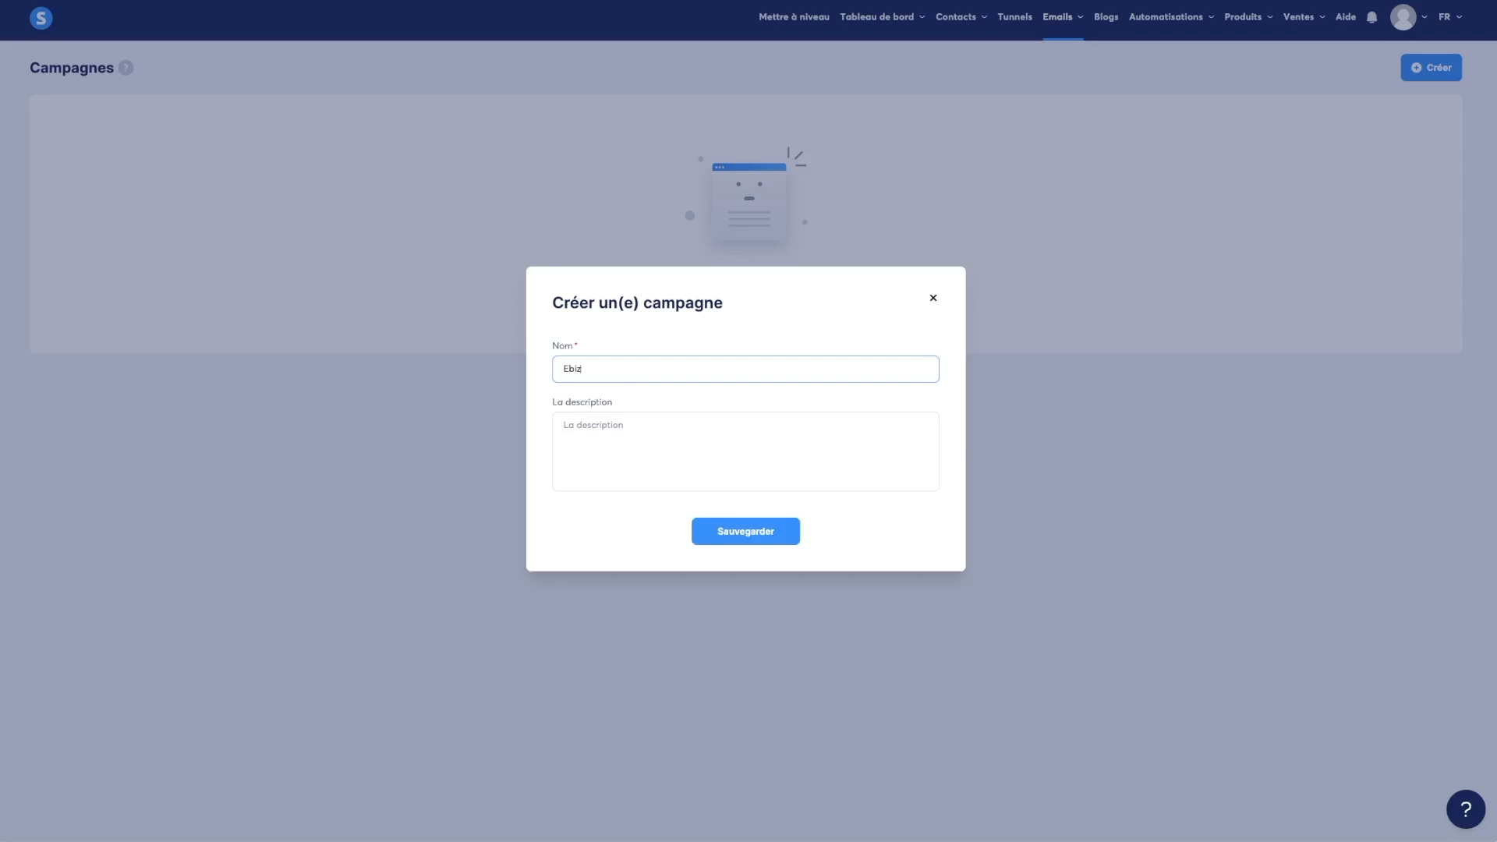
text(tutos)
click(743, 535)
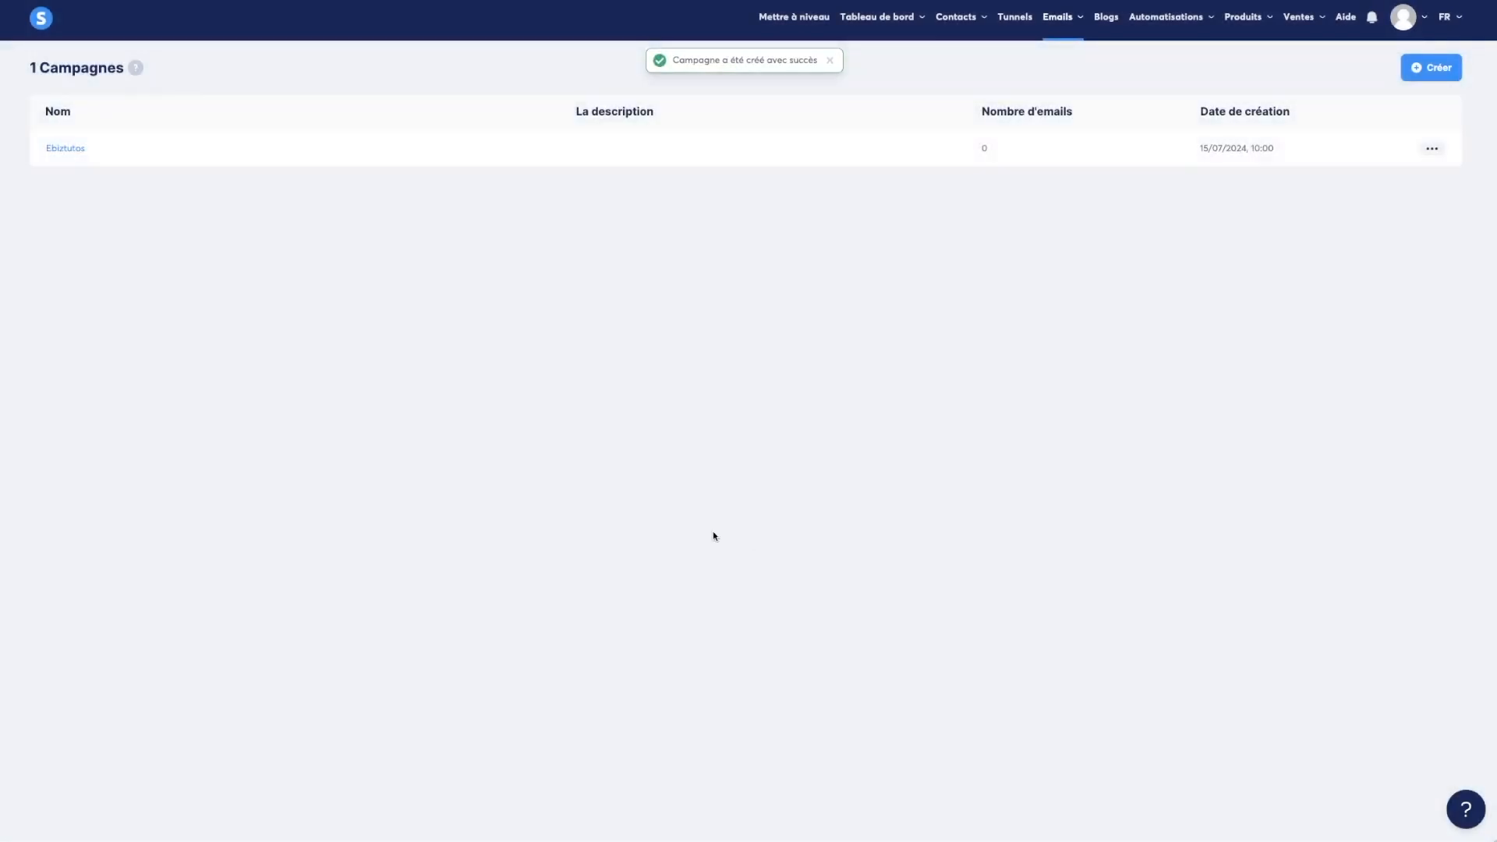
- Create an email in the Ebiztutos campaign with subject "Voici votre guide" and sender name "Ebiztutos", using the classic editor
click(62, 149)
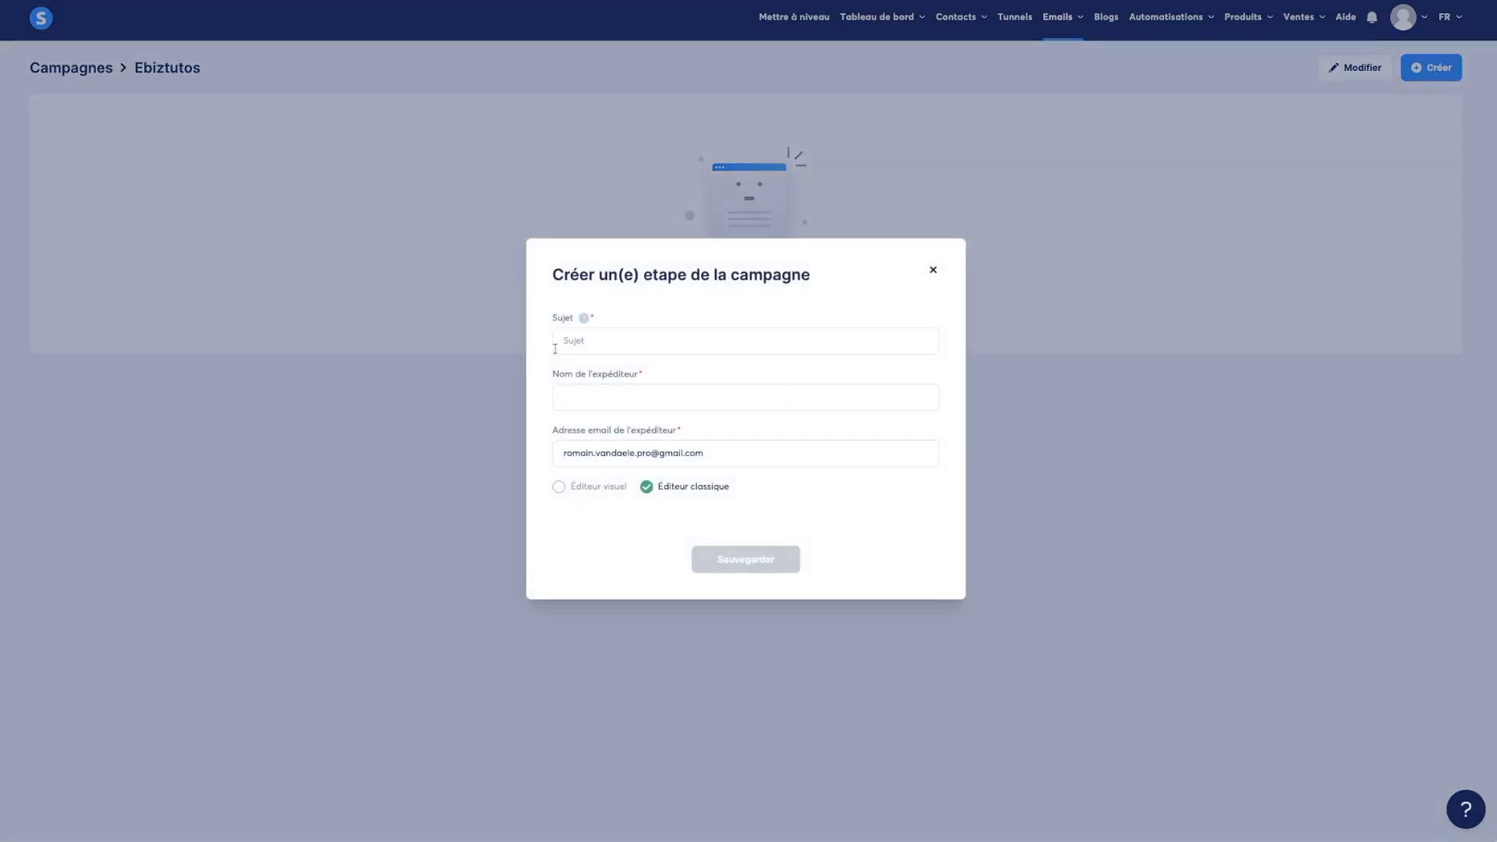
click(553, 341)
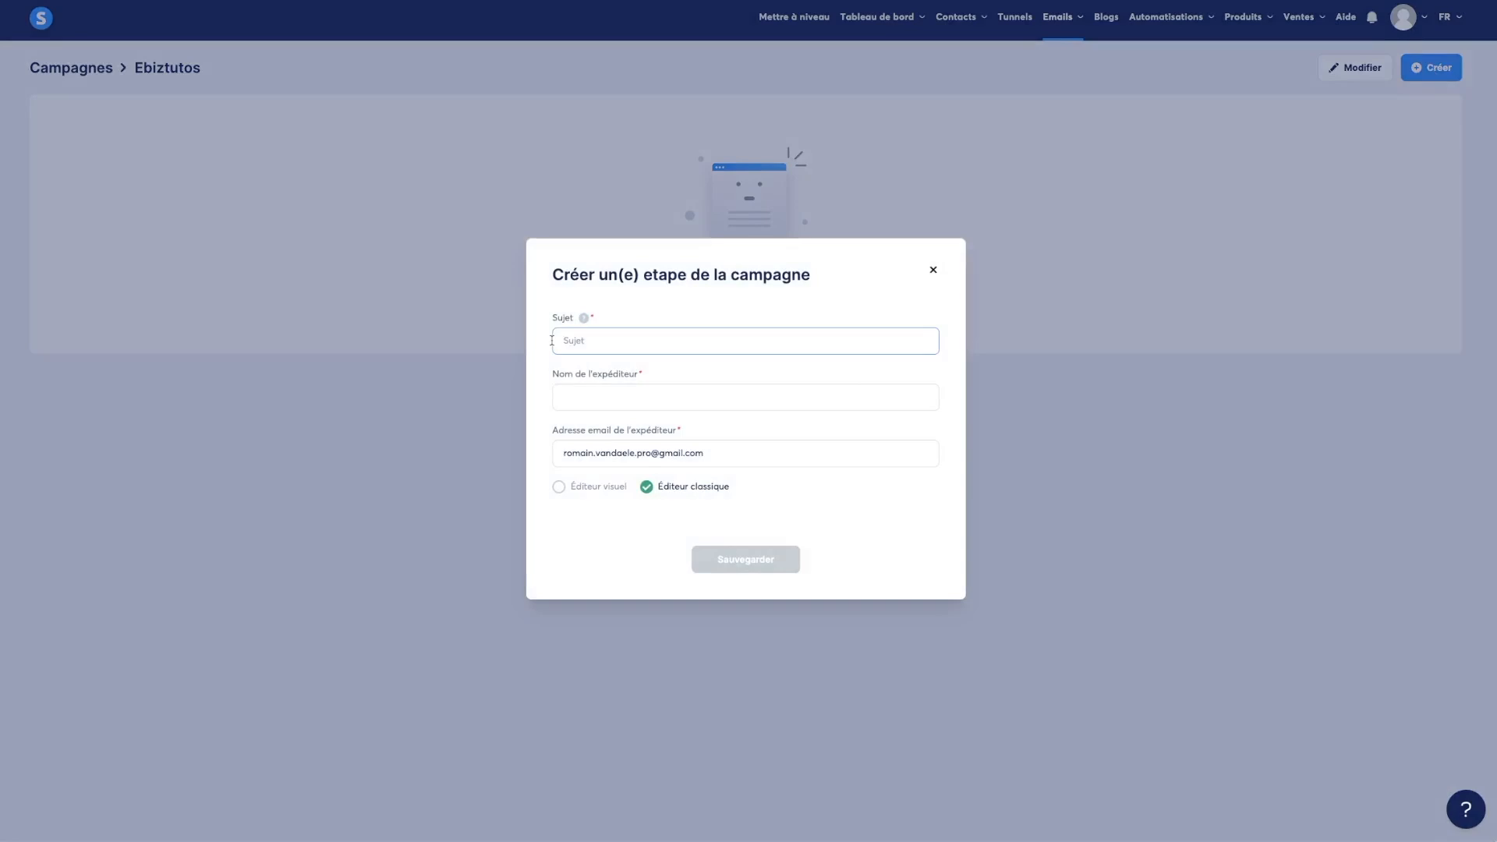
text(Voici )
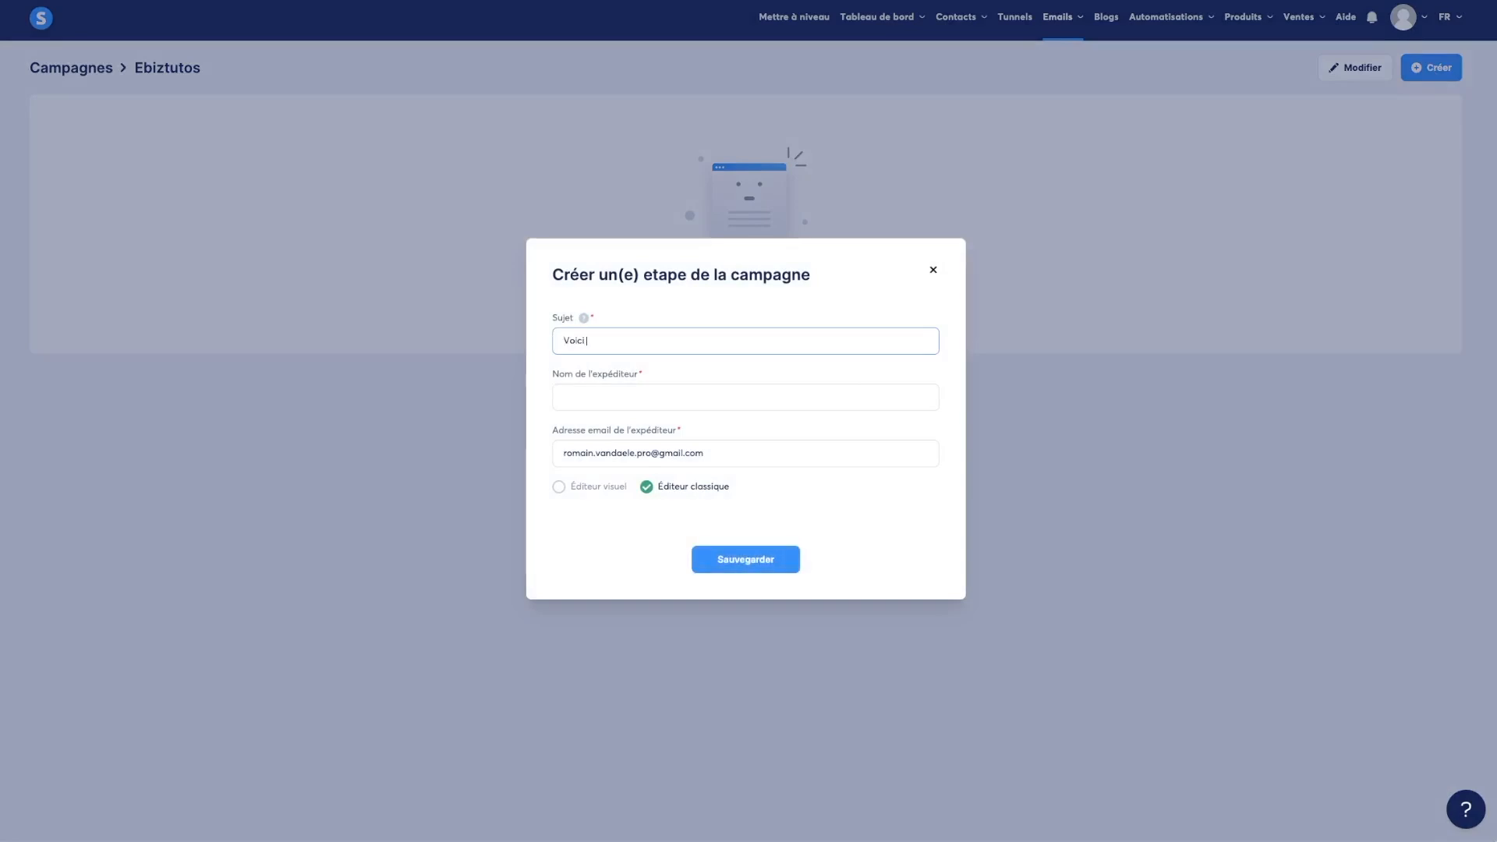
text(votre guide)
click(557, 389)
text(Ebiztutos)
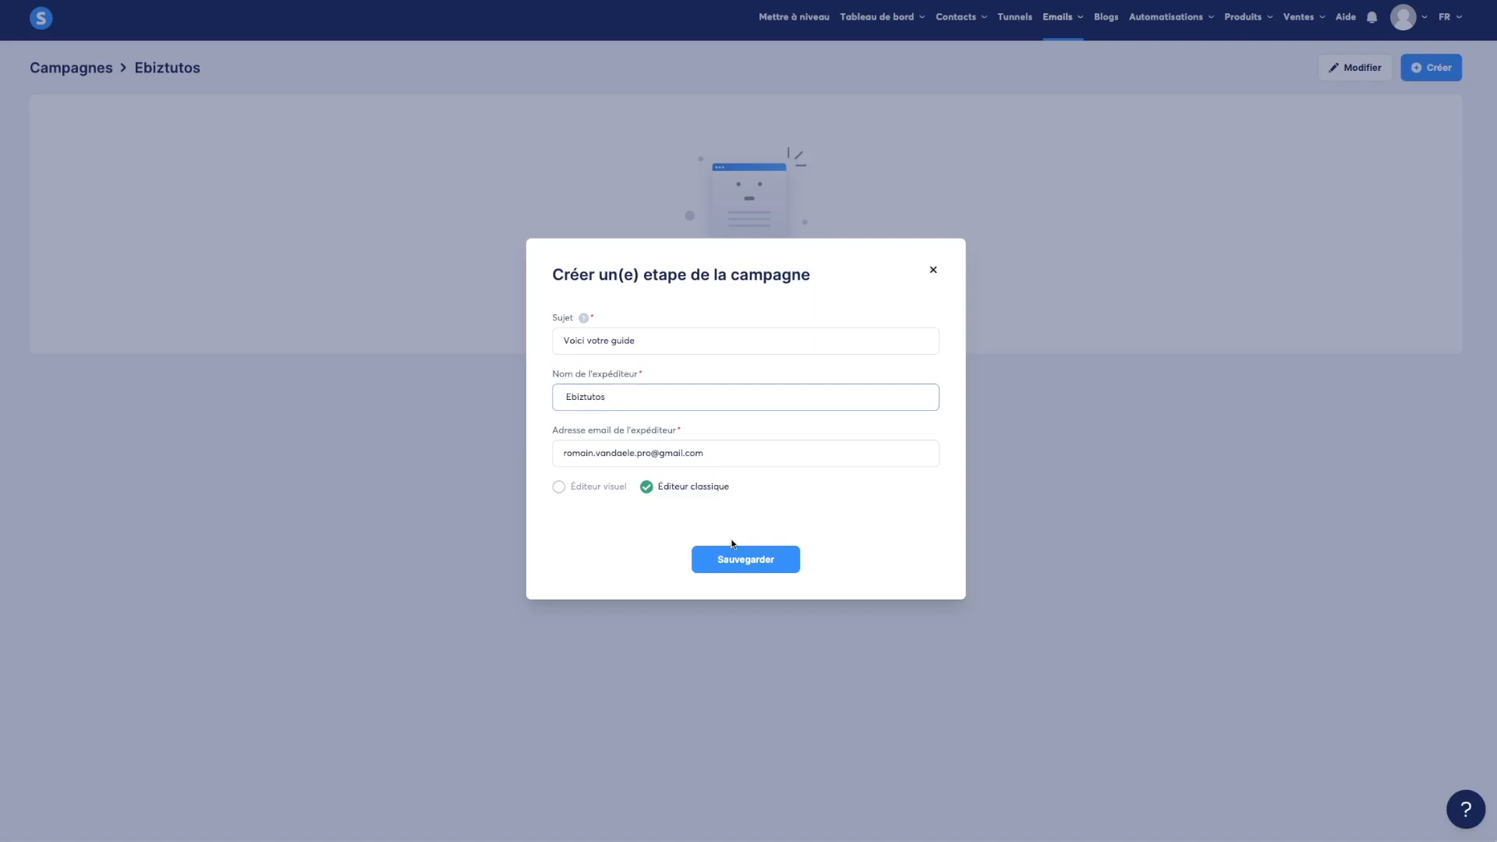
click(746, 569)
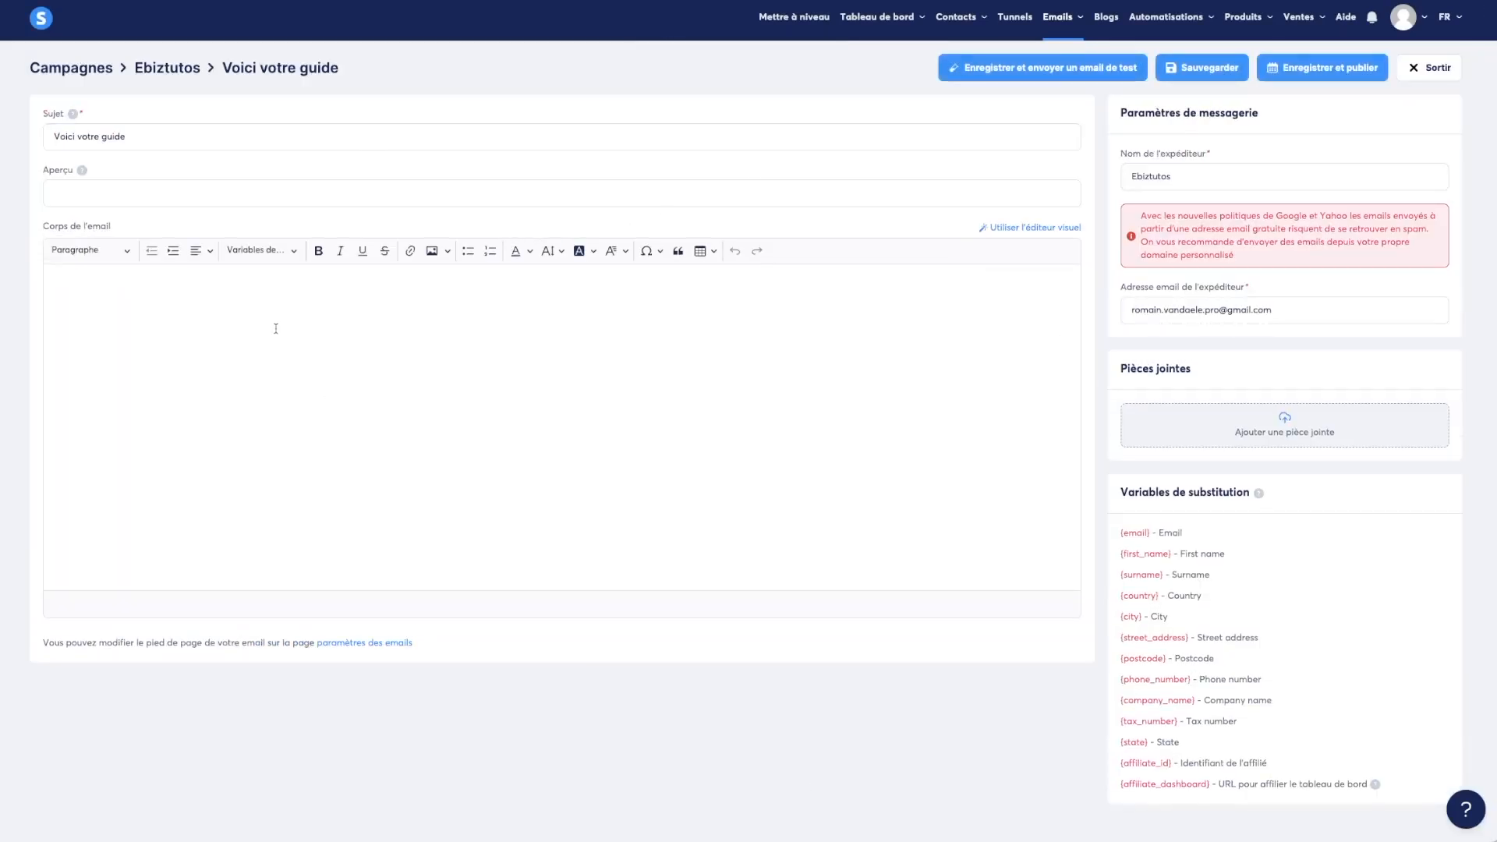
- Start the email body with "Bonjour,", "Voici votre guide complet ^pour boen organiser votre mariage." and "Avec ce guide, vous ne serez perdu dans votre organisation."
click(271, 302)
text(Bonjour,  )
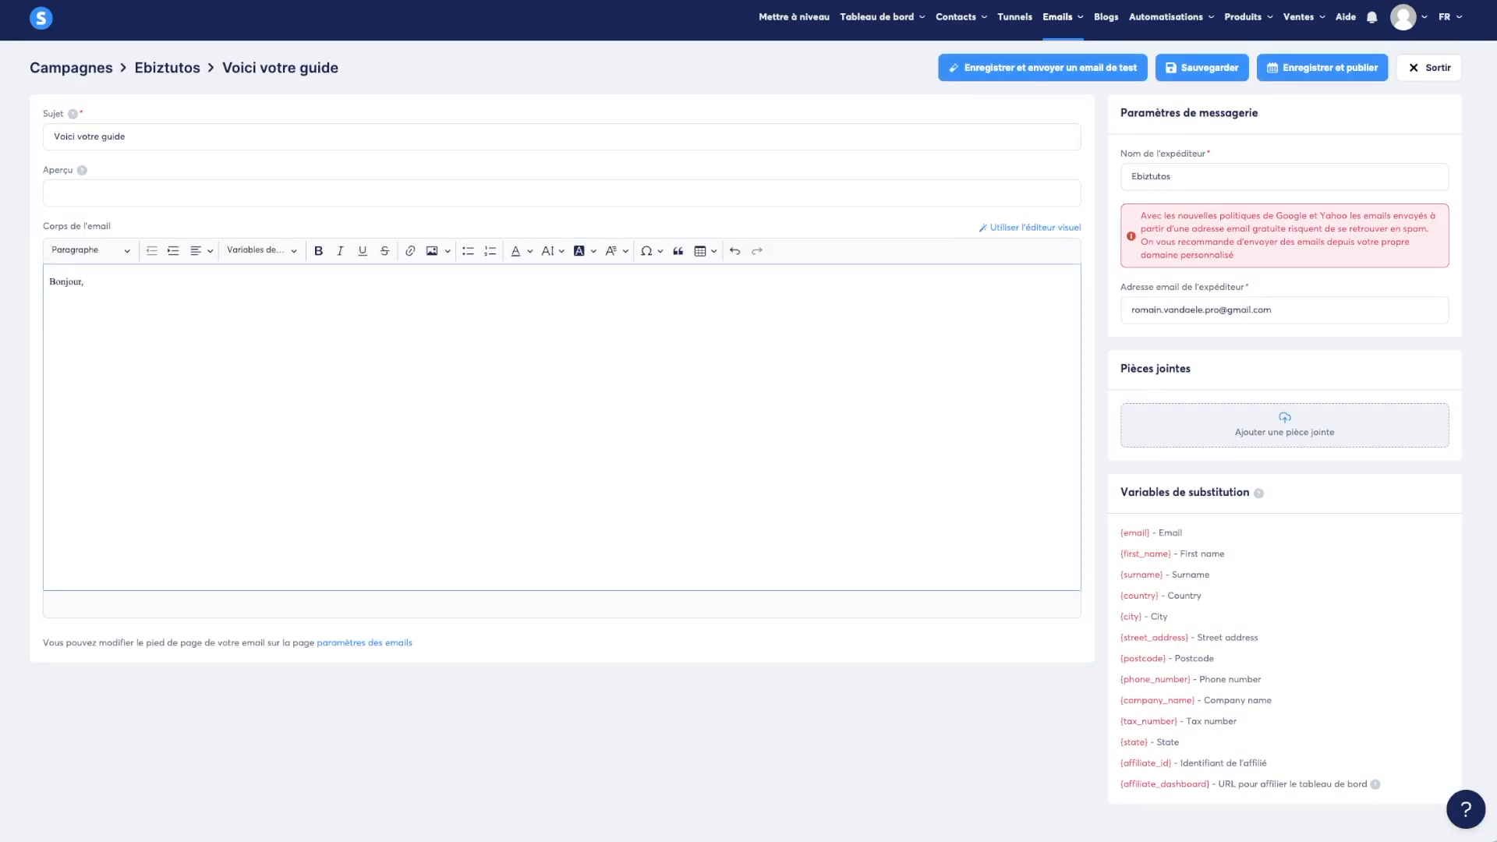
text(Voici votre guide complet ^pour boen organiser votre mariage.)
key(Return)
text(Avec ce guide, vo)
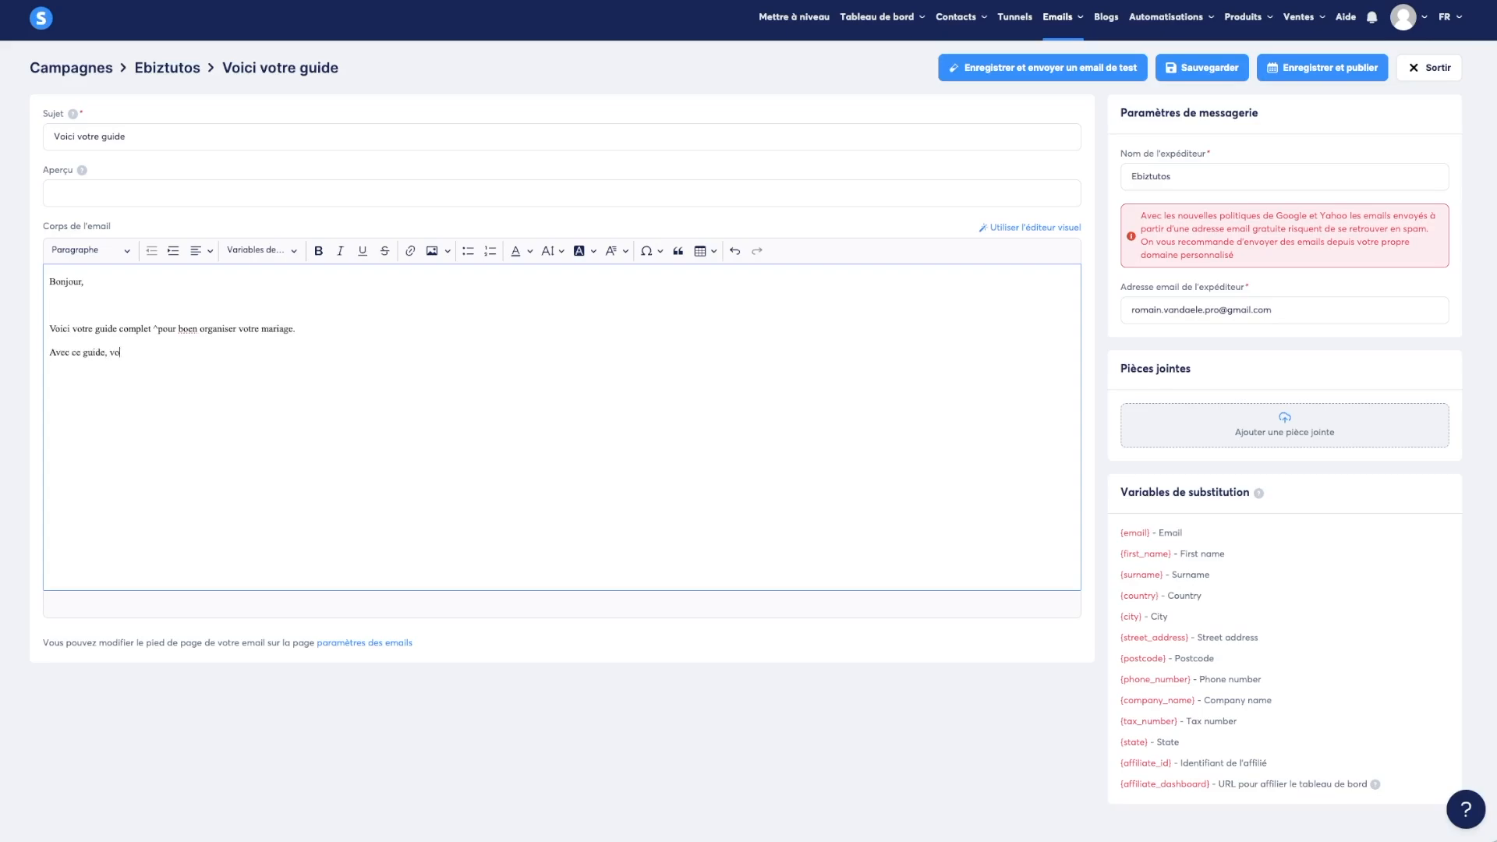
text(us ne serez perdu)
text( po)
text(votre organisatio)
text(n.)
- End the email body with "Nous esperons que cela vous plaira." and the signature "L'équipe..."
text(Nous esp)
text(erons que d)
text(ela vous plaire)
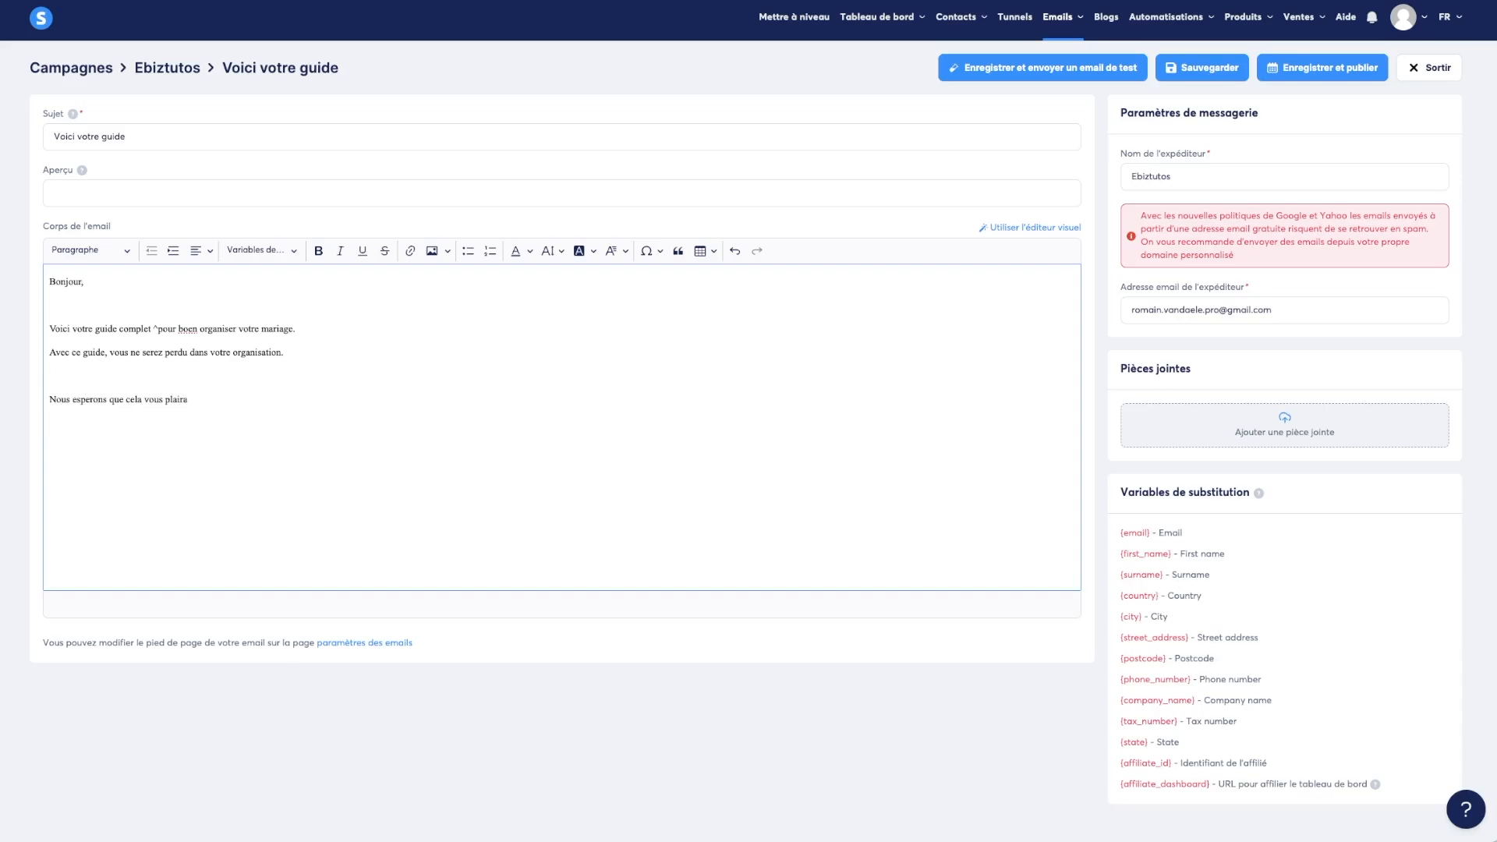
text(L'équipe...)
- Insert the {first_name} variable after "Bonjour" in the email greeting, before the comma, and save and exit the email
click(1262, 431)
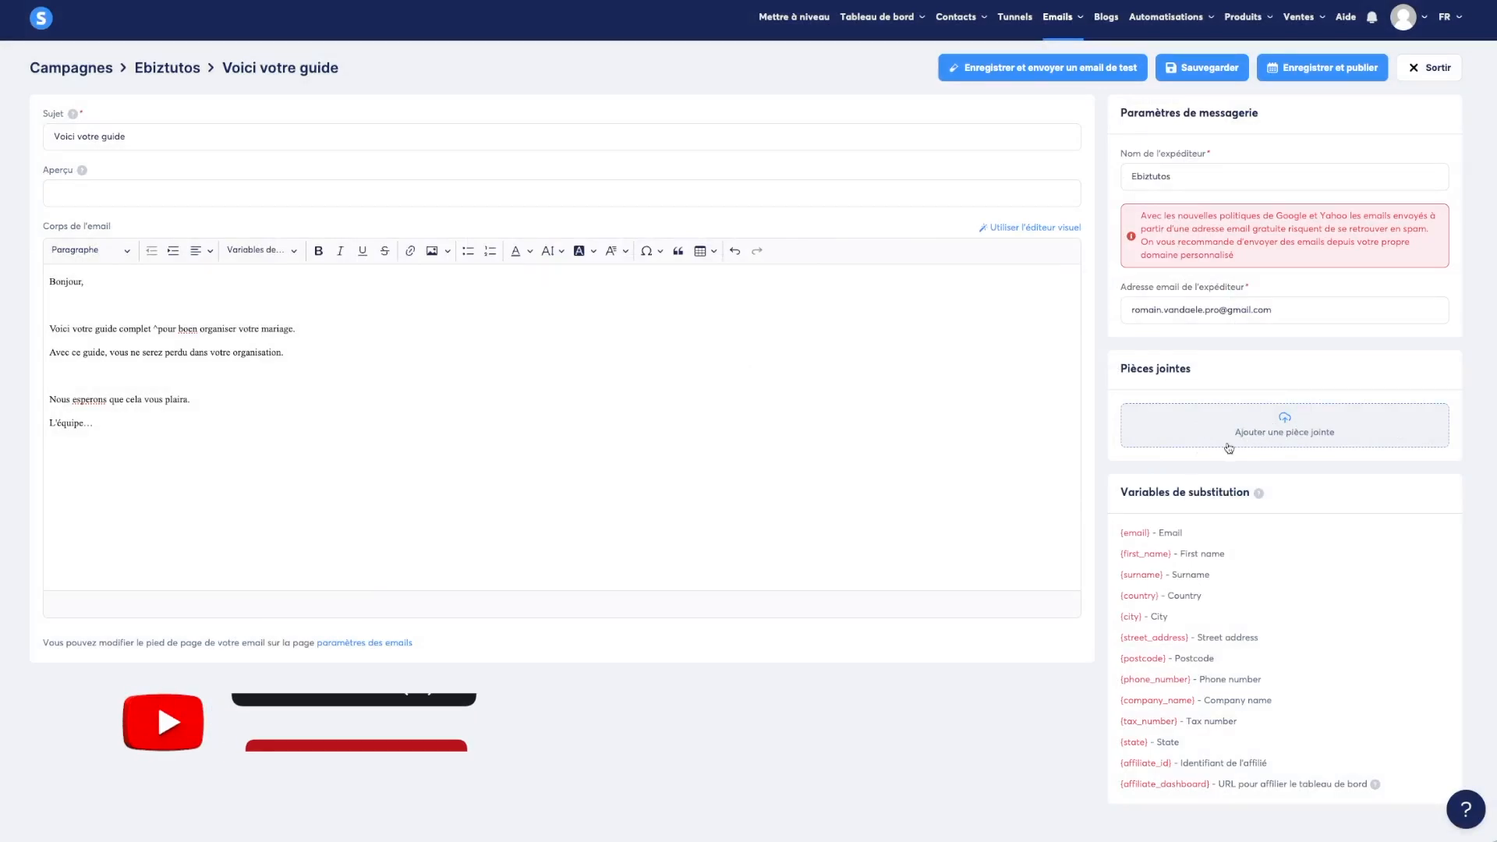
click(81, 281)
text(,)
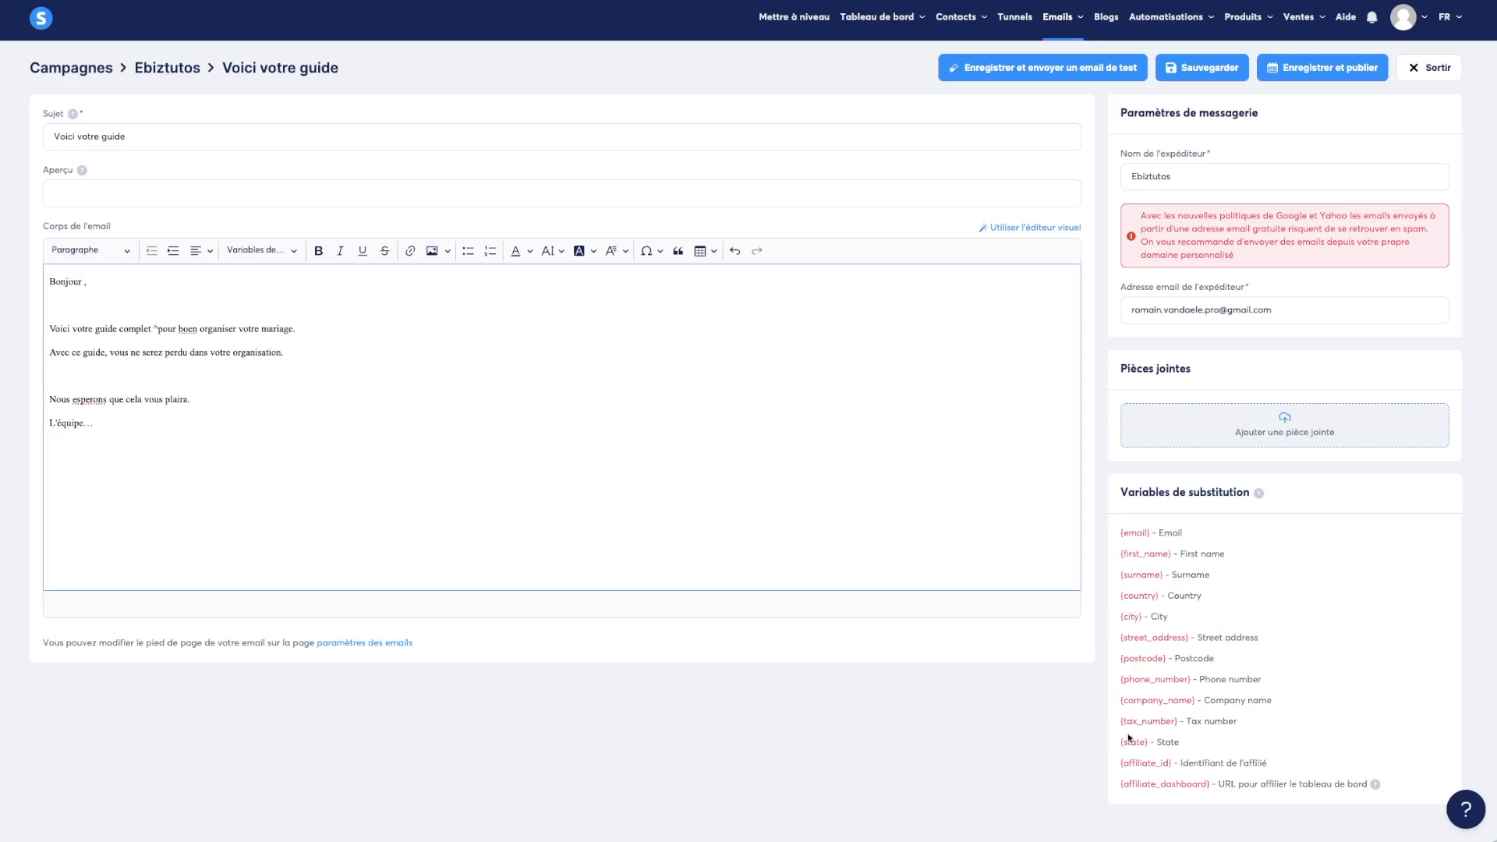
drag(1123, 553, 1172, 554)
key(ctrl+c)
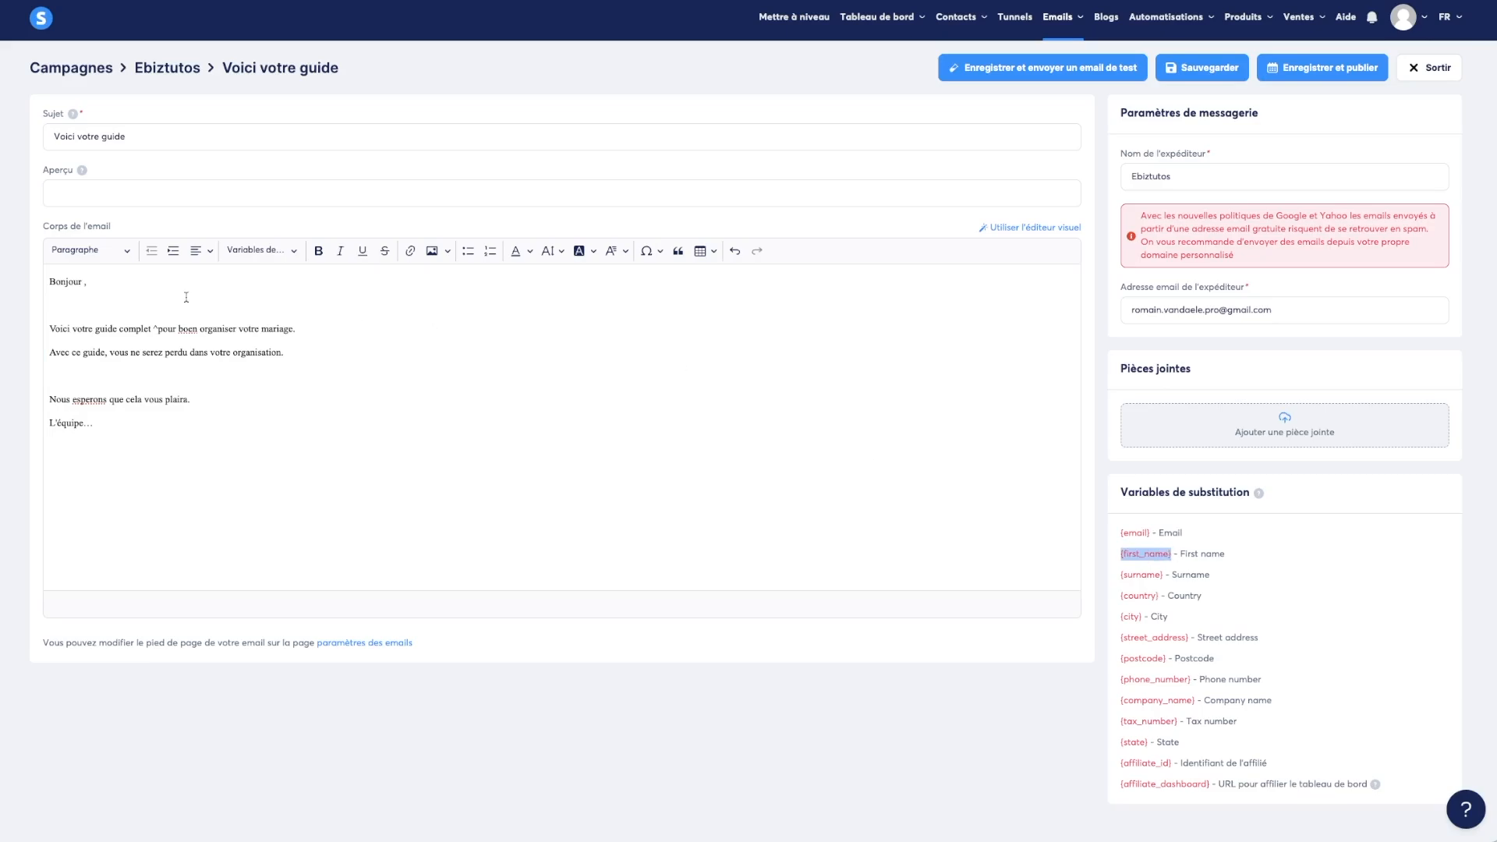
click(83, 282)
key(ctrl+v)
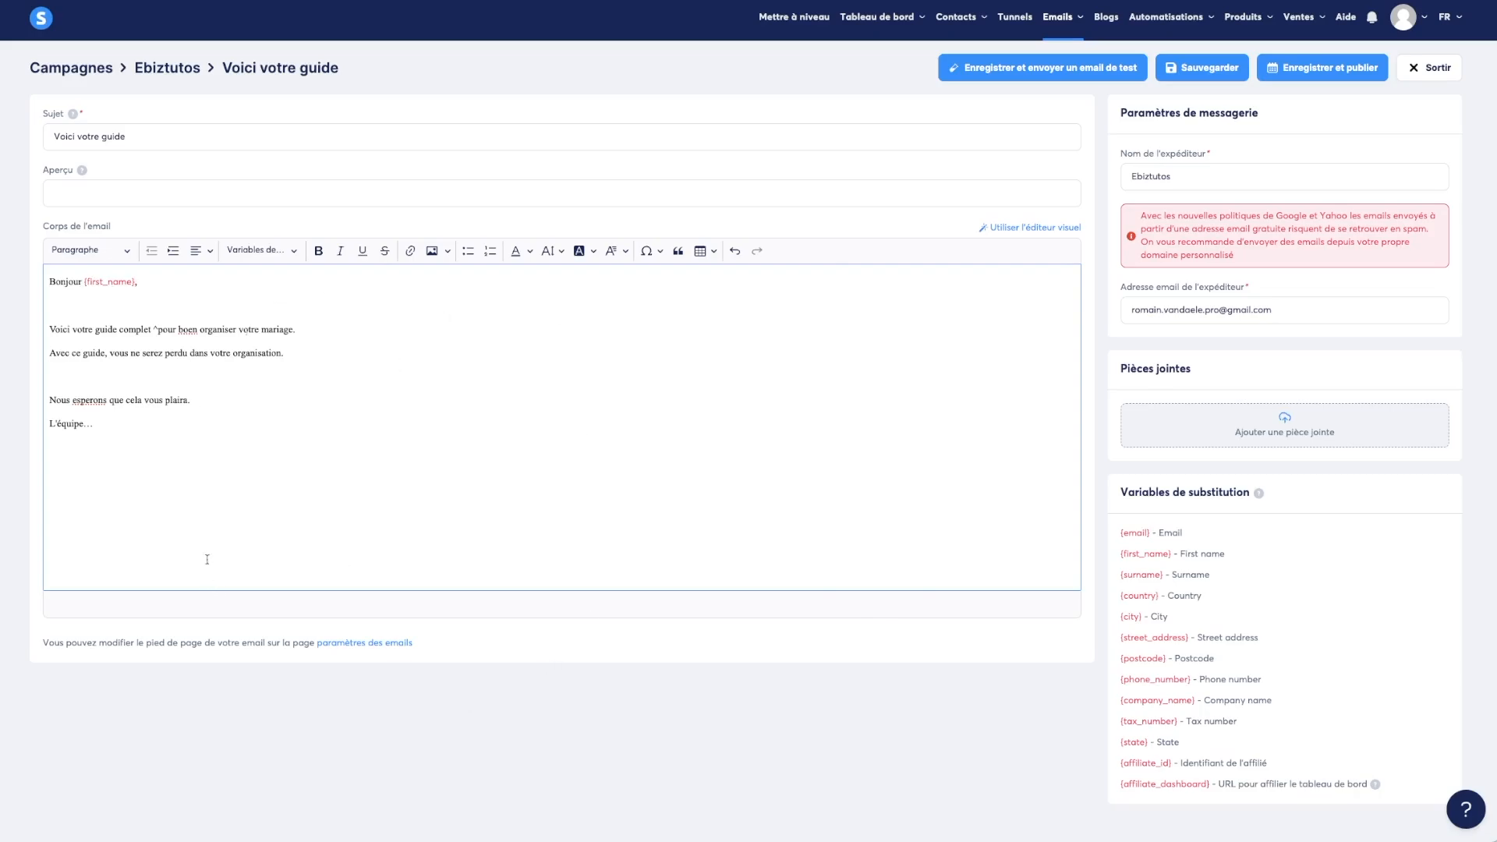
click(1226, 68)
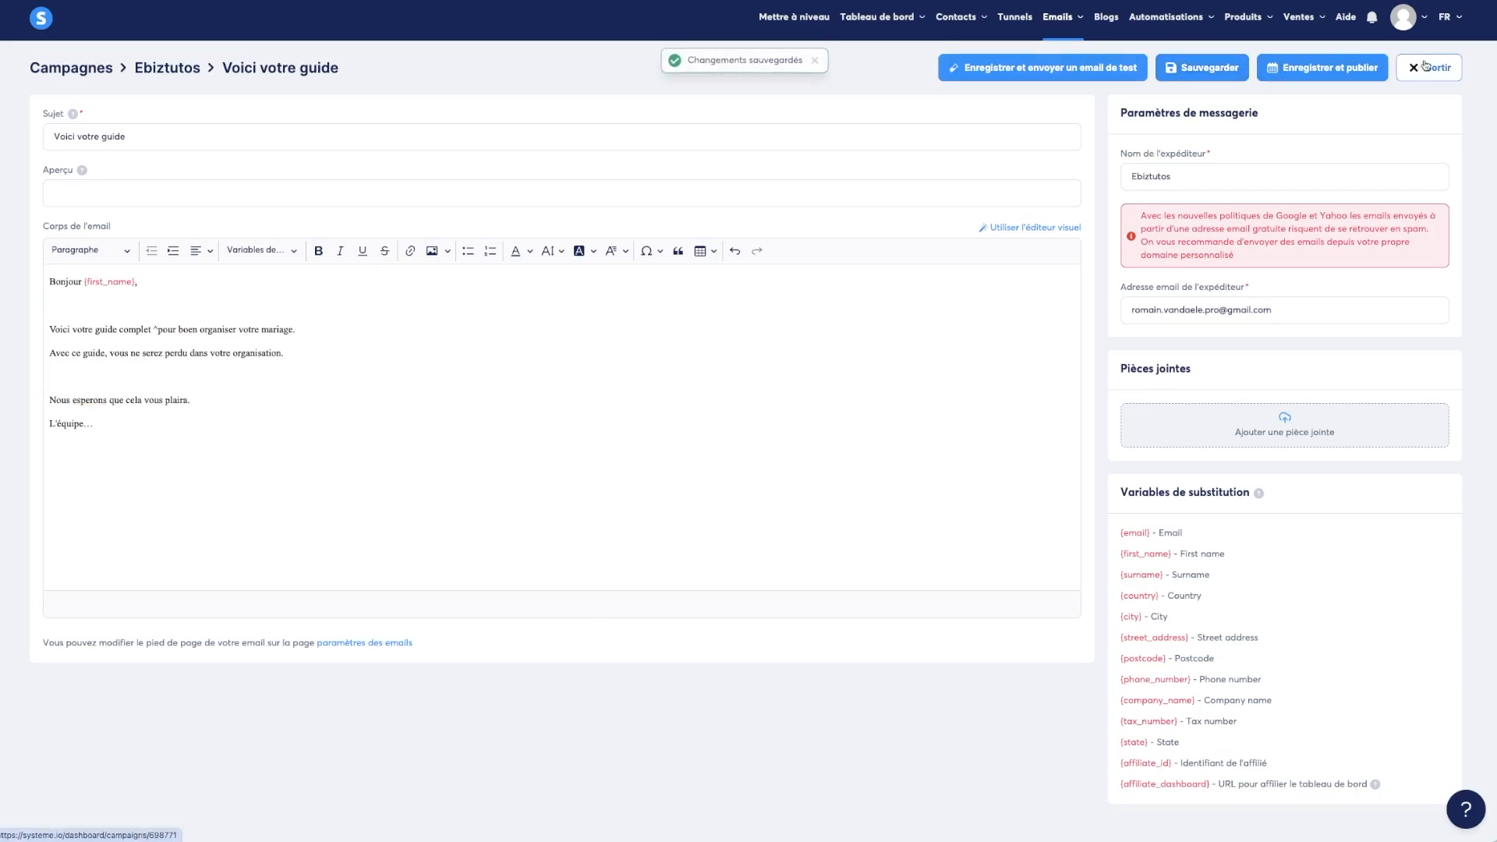
click(1425, 65)
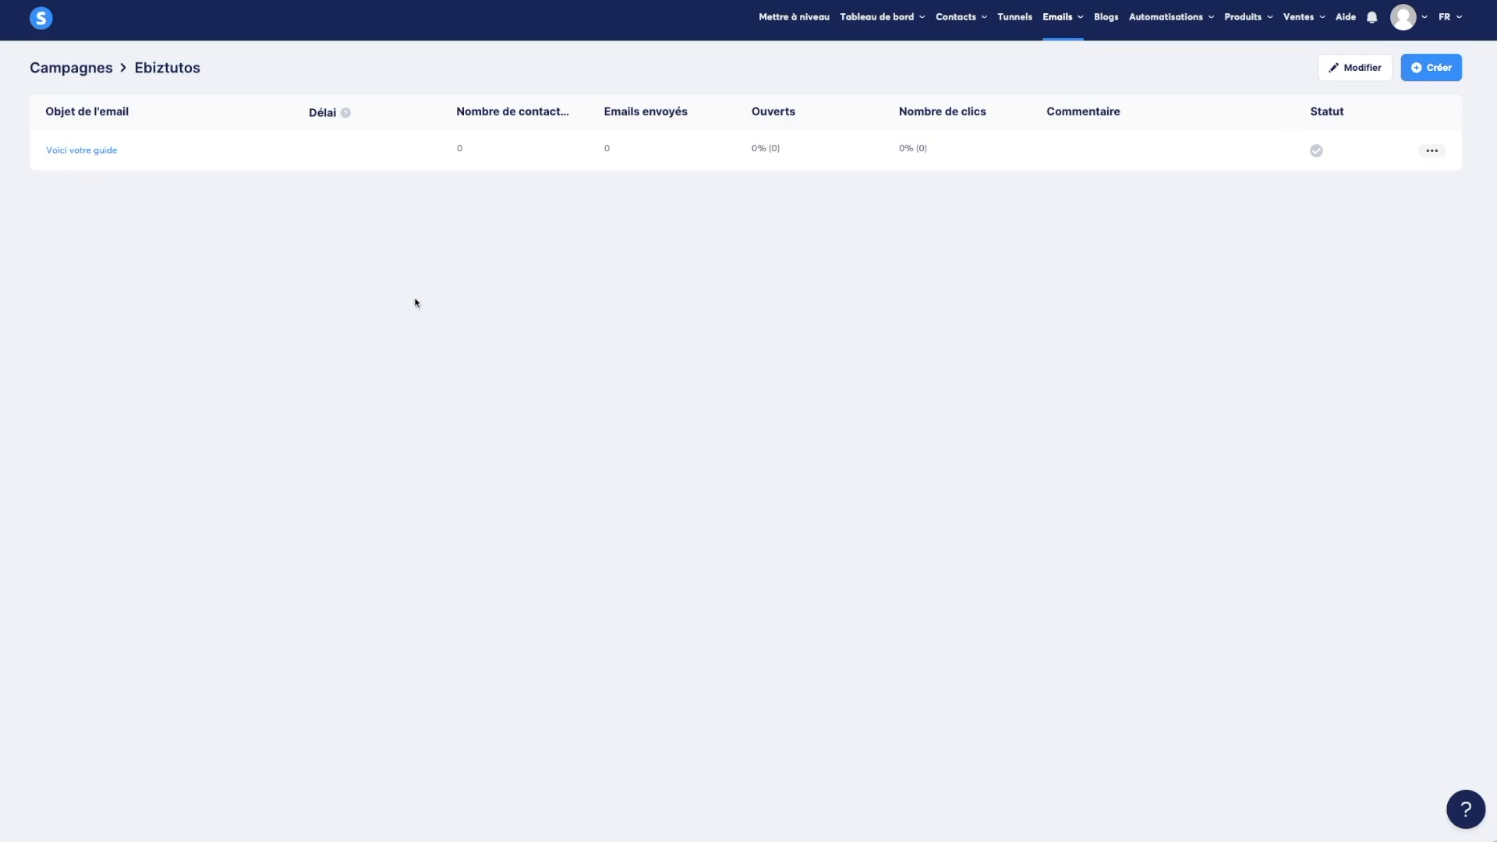
- Duplicate the "Voici votre guide" email and set the copy's subject to "-30% sur votre formation"
click(1433, 152)
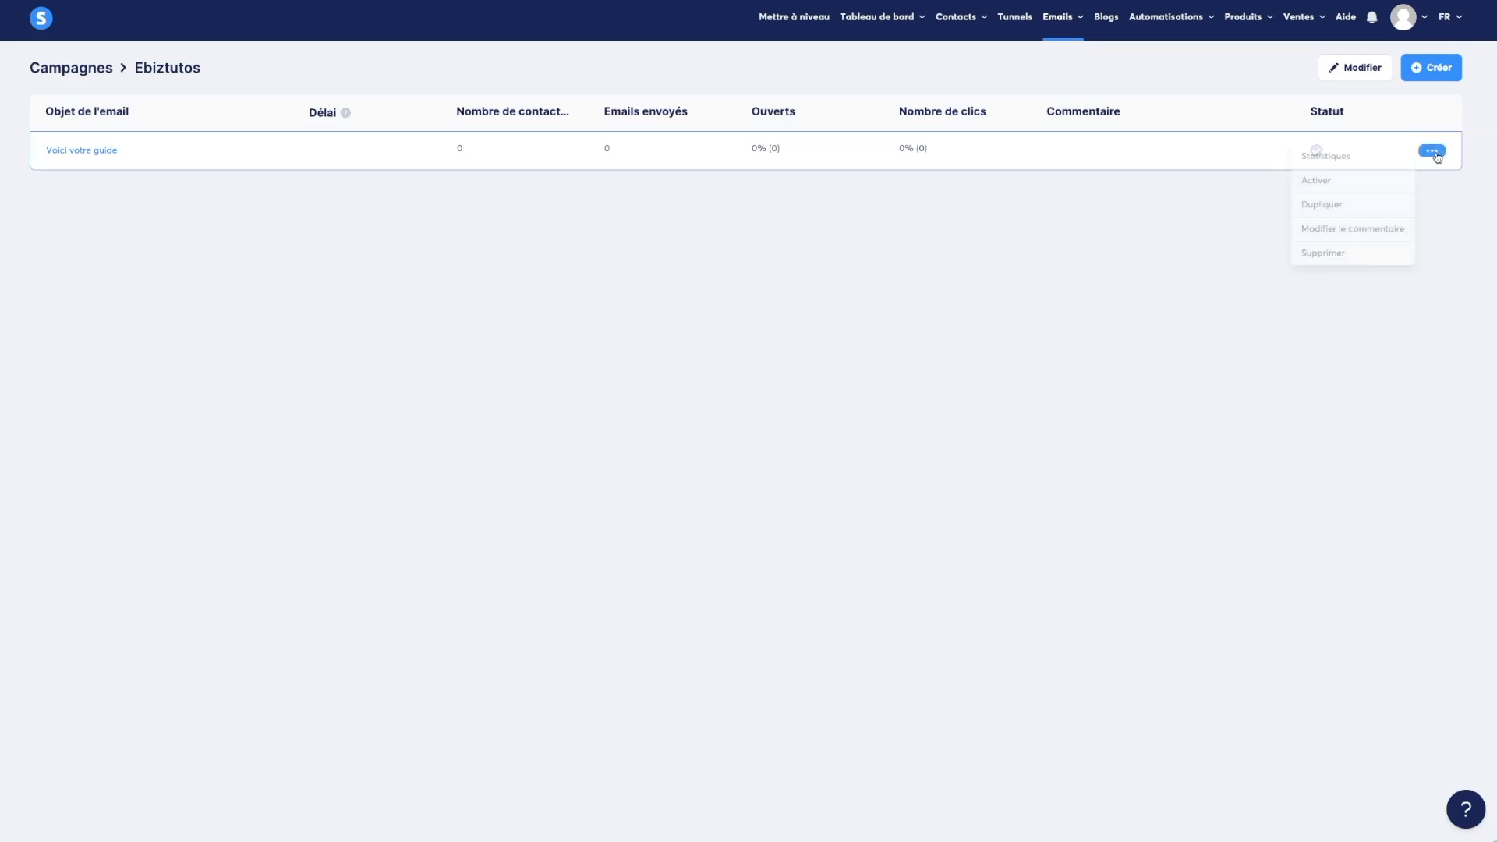
click(1337, 204)
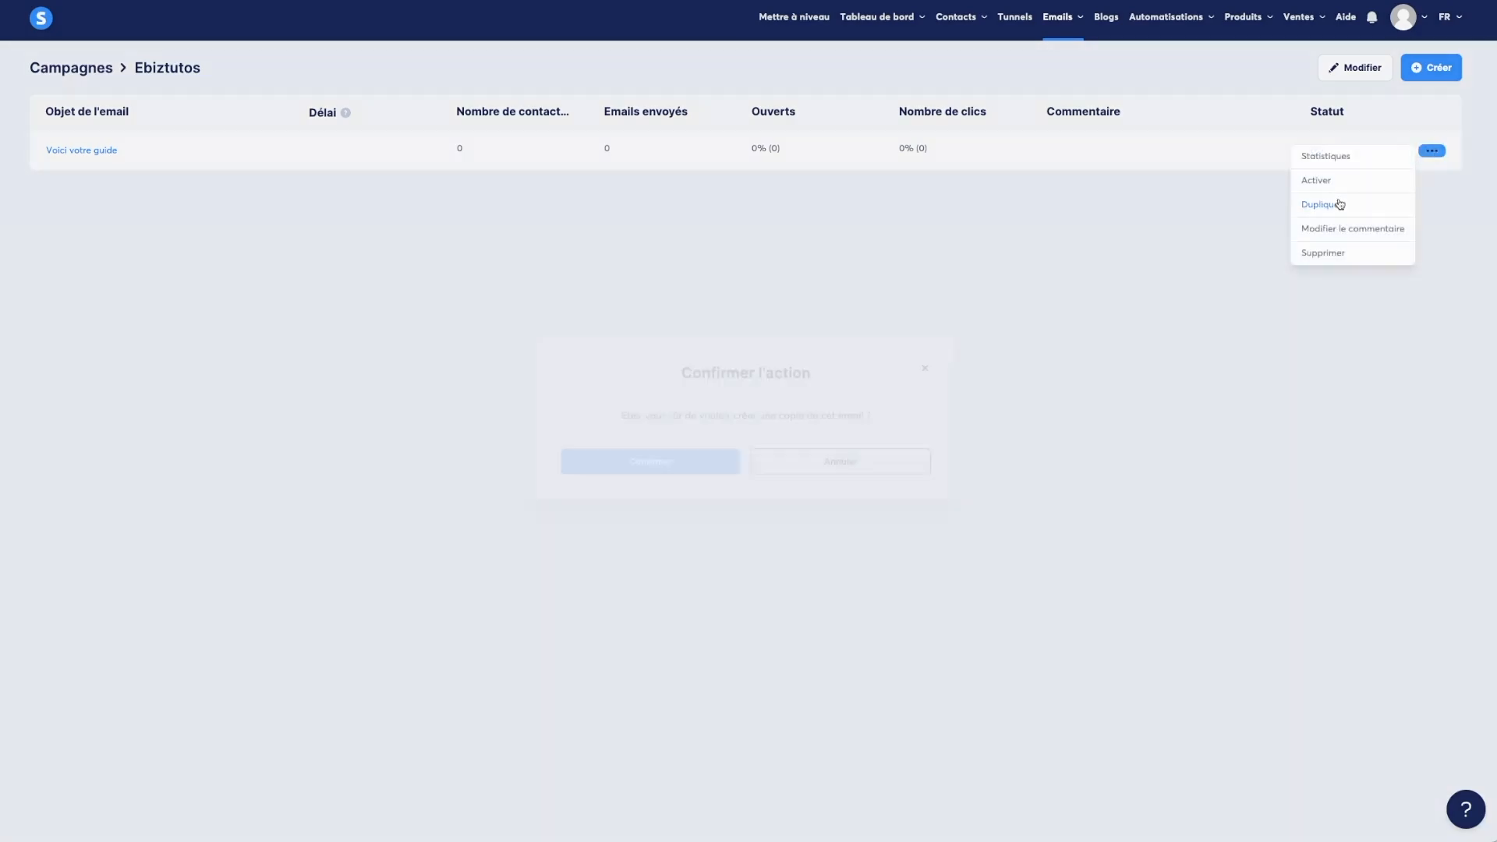
click(710, 465)
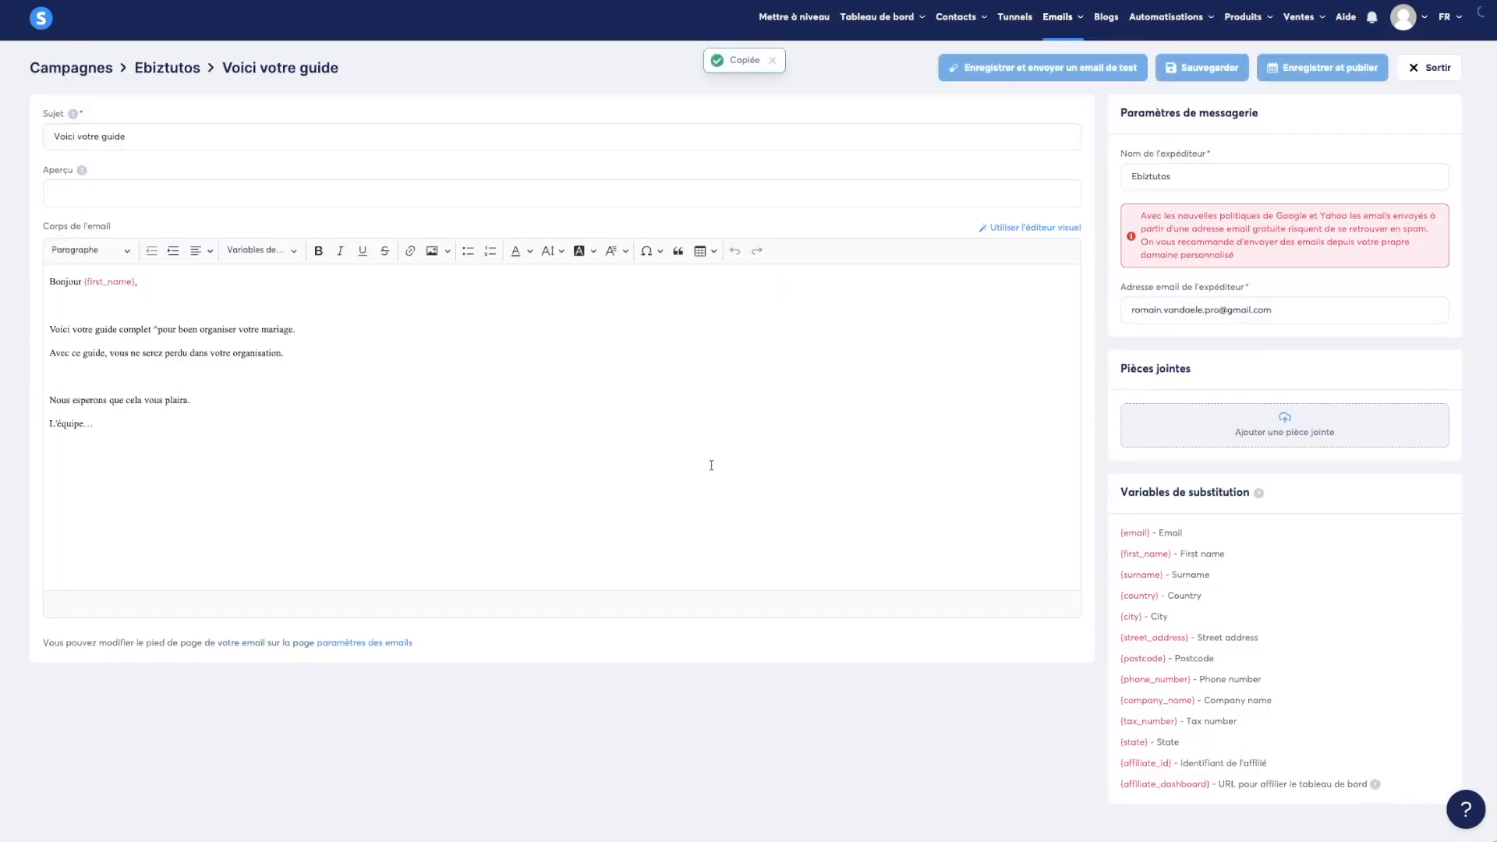
drag(132, 137, 52, 136)
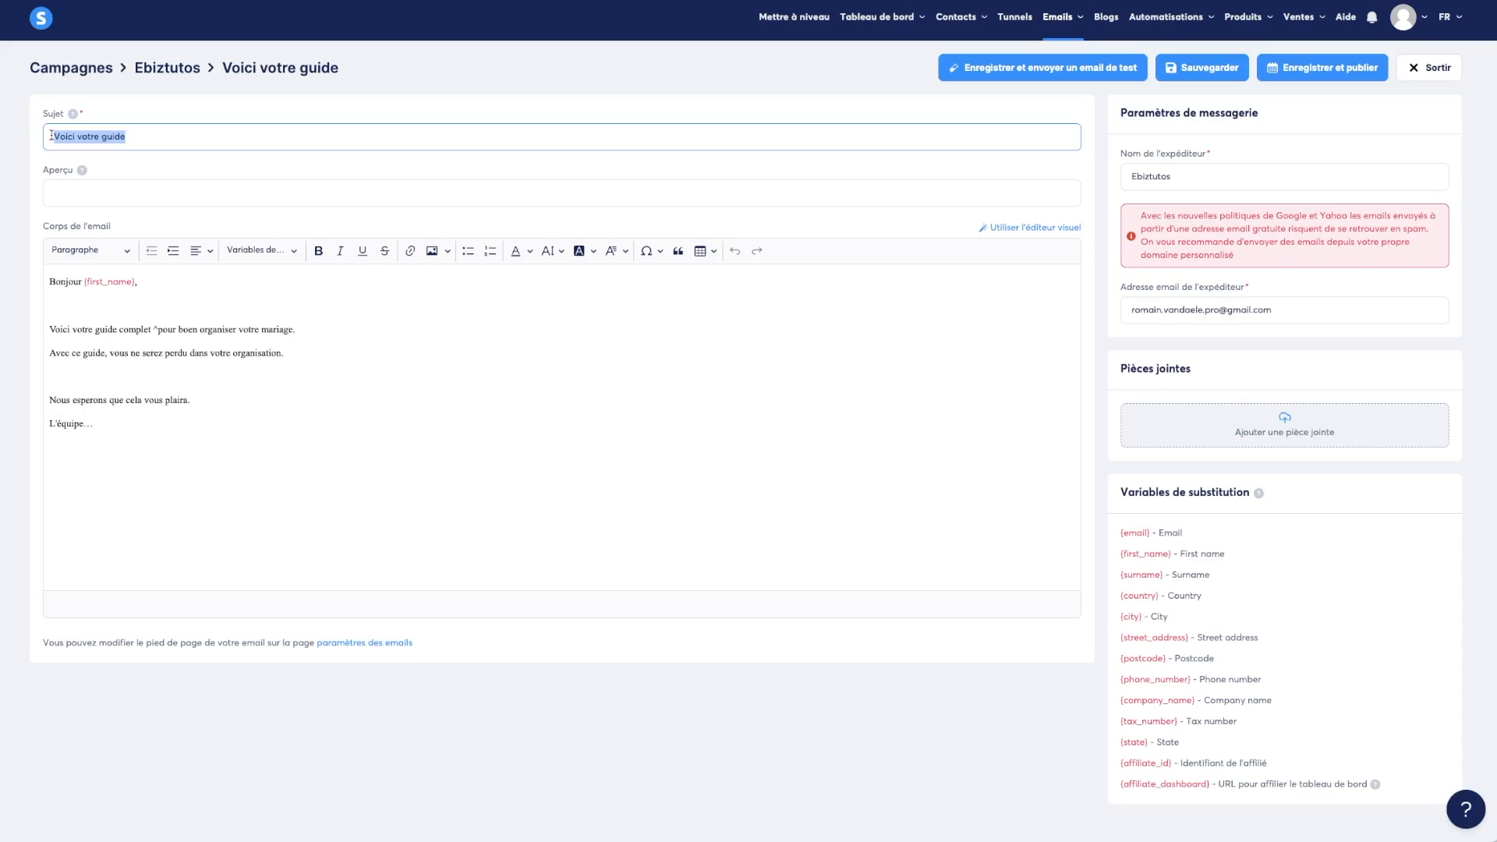
key(BackSpace)
text(-30% sur votre formation)
- Replace the two guide lines in the copy's body with "Hier vous avez reçu votre guide complet pour bien organiser votre mariage."
click(48, 329)
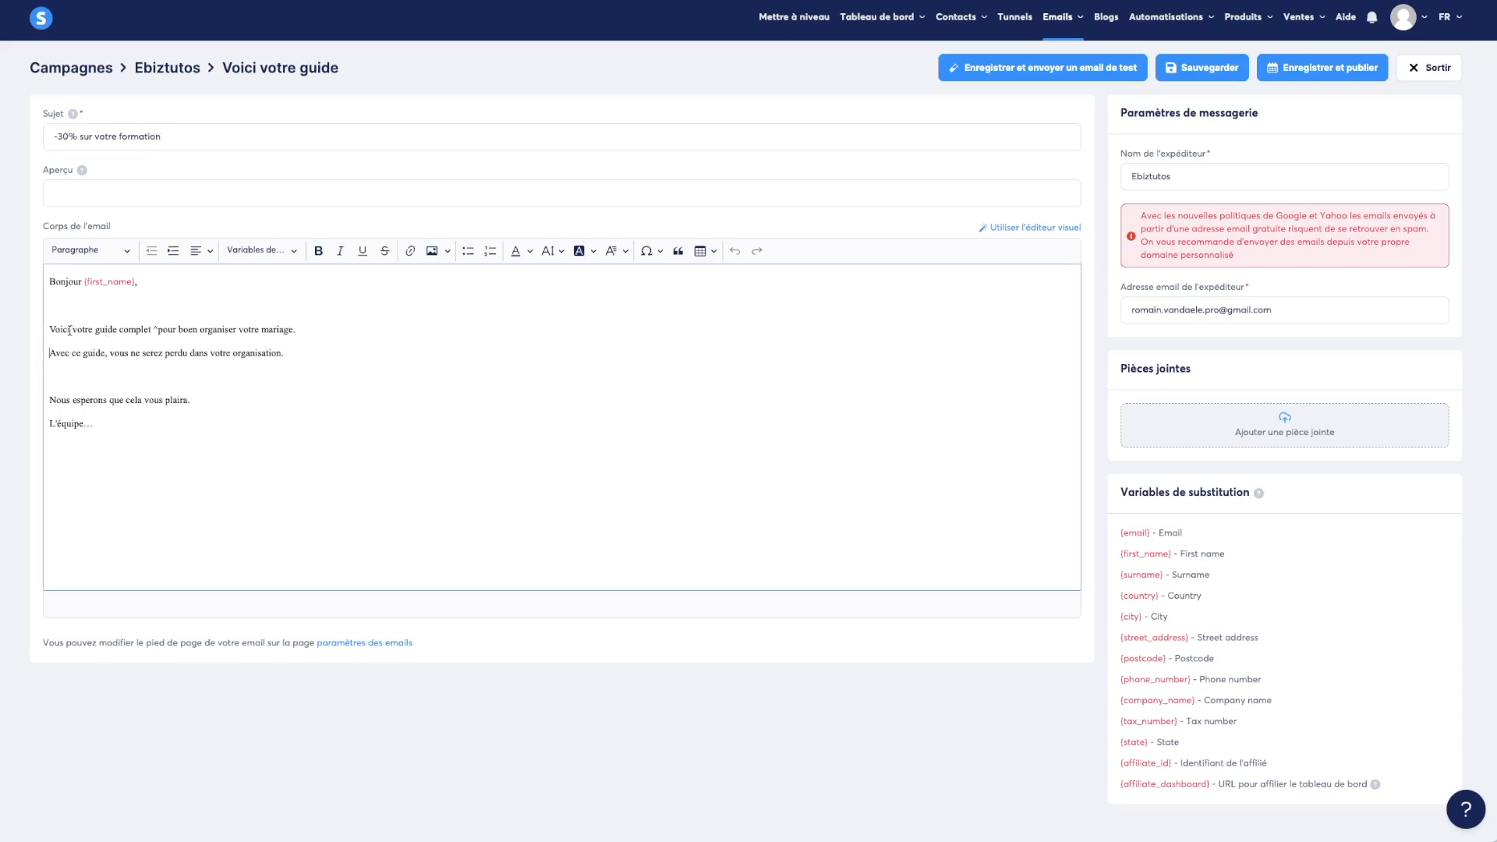
drag(49, 330, 320, 351)
text(Hie)
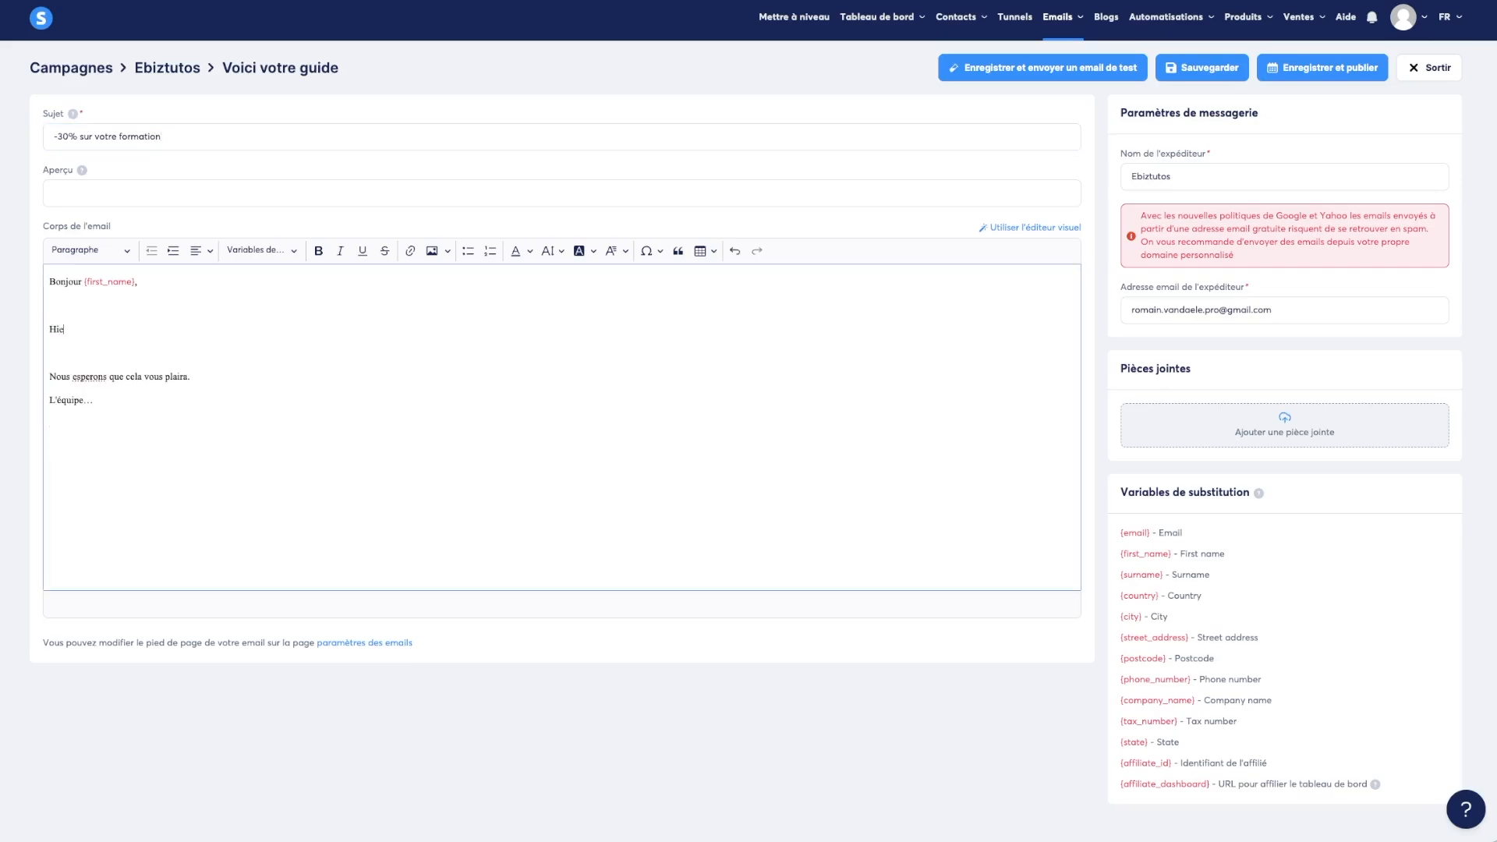
text(r vous avez reçu votre guide complet pour bien organiser votre mariage)
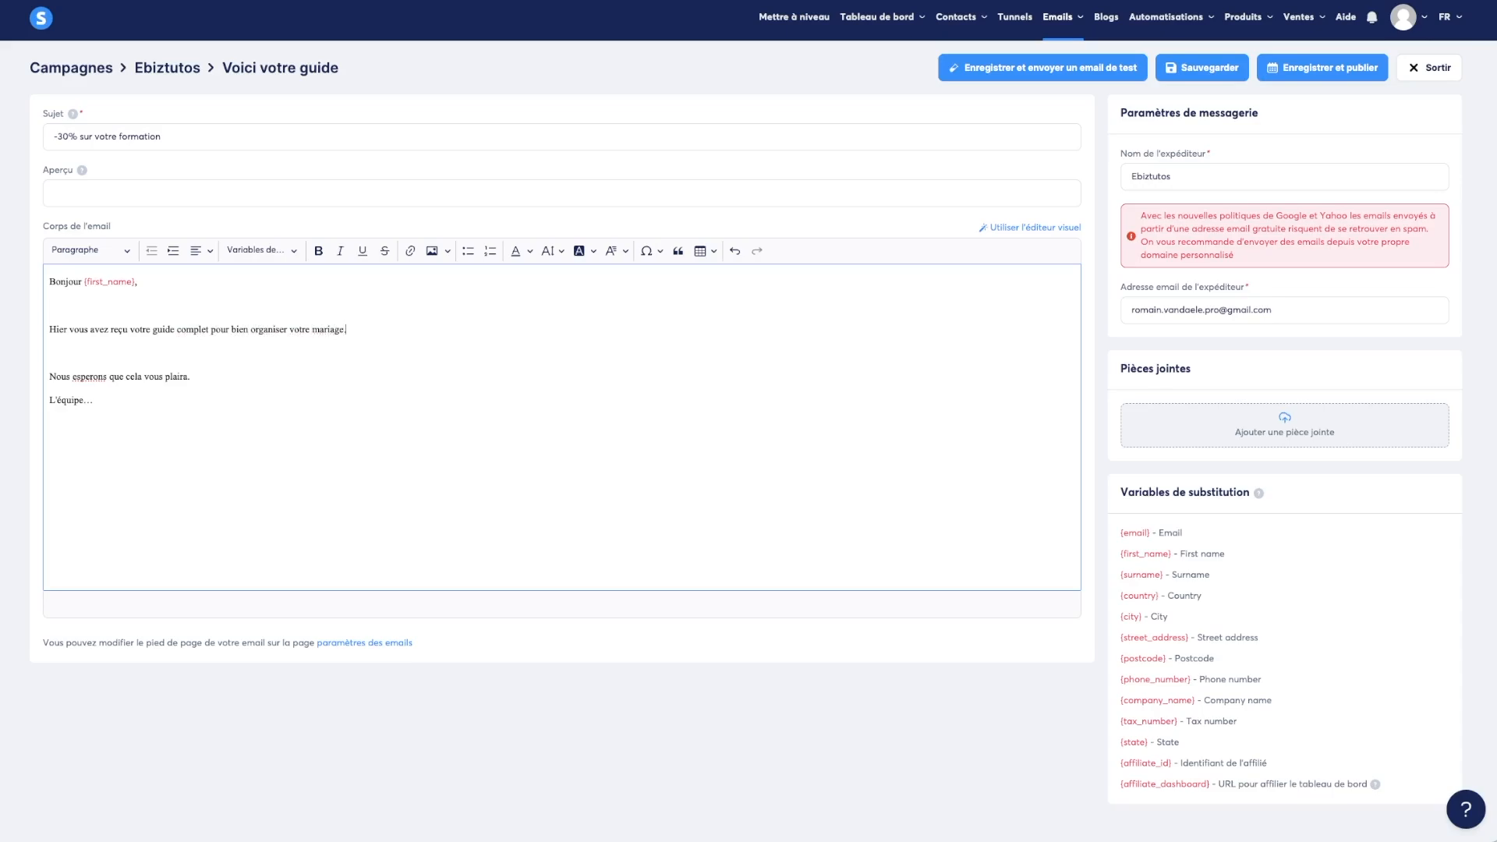
text(.)
- Add the line "Désormais je vous propose une formation complète pour aller encore plus loin." below the sentence about the guide
key(Return)
text(Désormais)
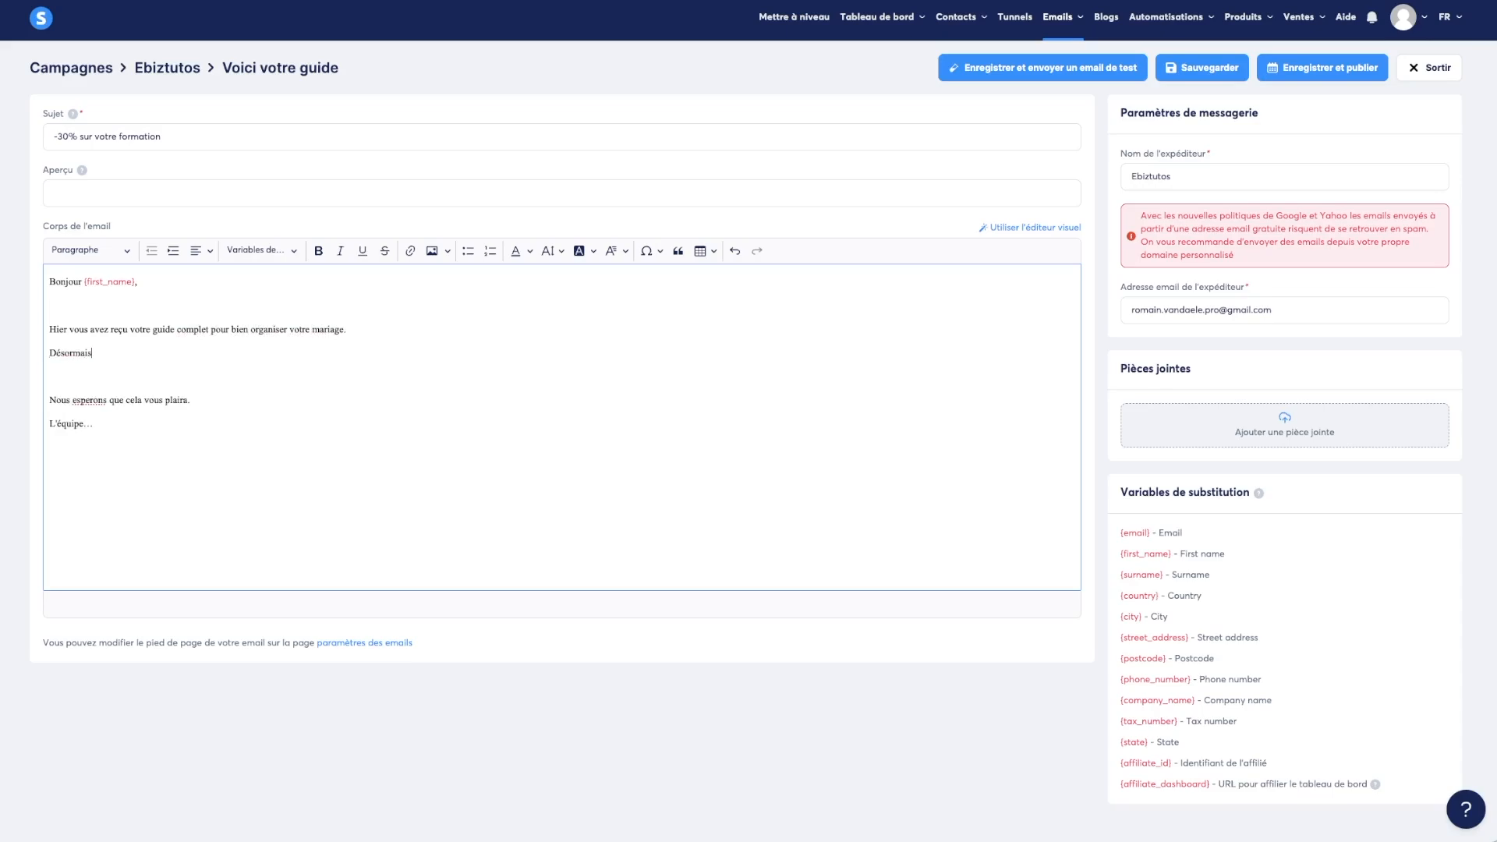
text( je vous propose une )
text(formtaion)
key(BackSpace)
key(BackSpace)
key(BackSpace)
key(BackSpace)
text(ion complète pour)
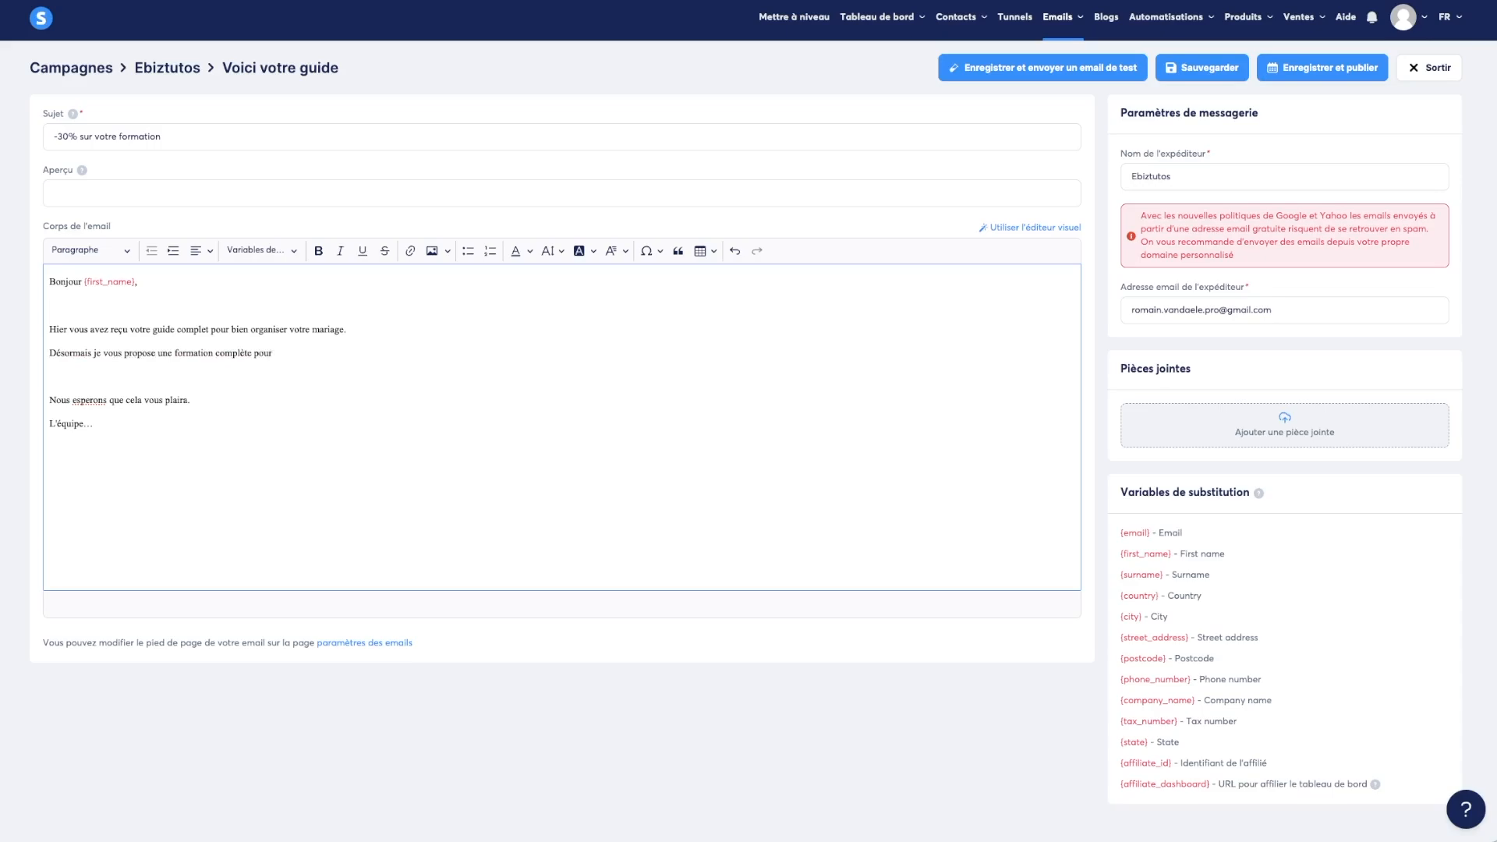
text( aller encore plus loin.)
- Replace the line above the signature with "Je vous propose -30% de remise sur votre formatio…", and save and exit the email
drag(48, 400, 216, 398)
text(Je te)
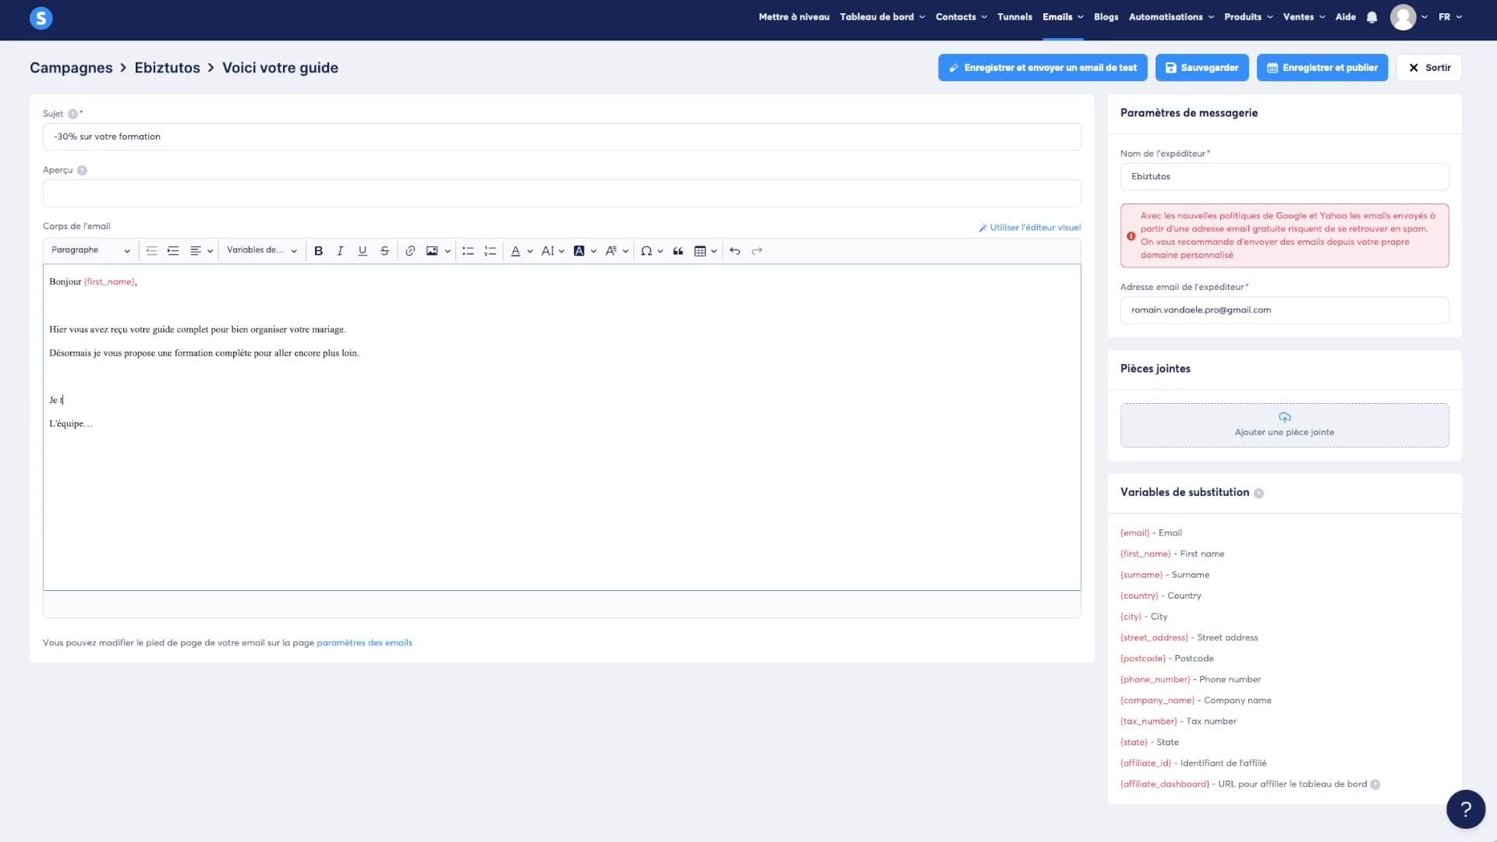
text(vous propose -30% de remise sur votre formatioN.)
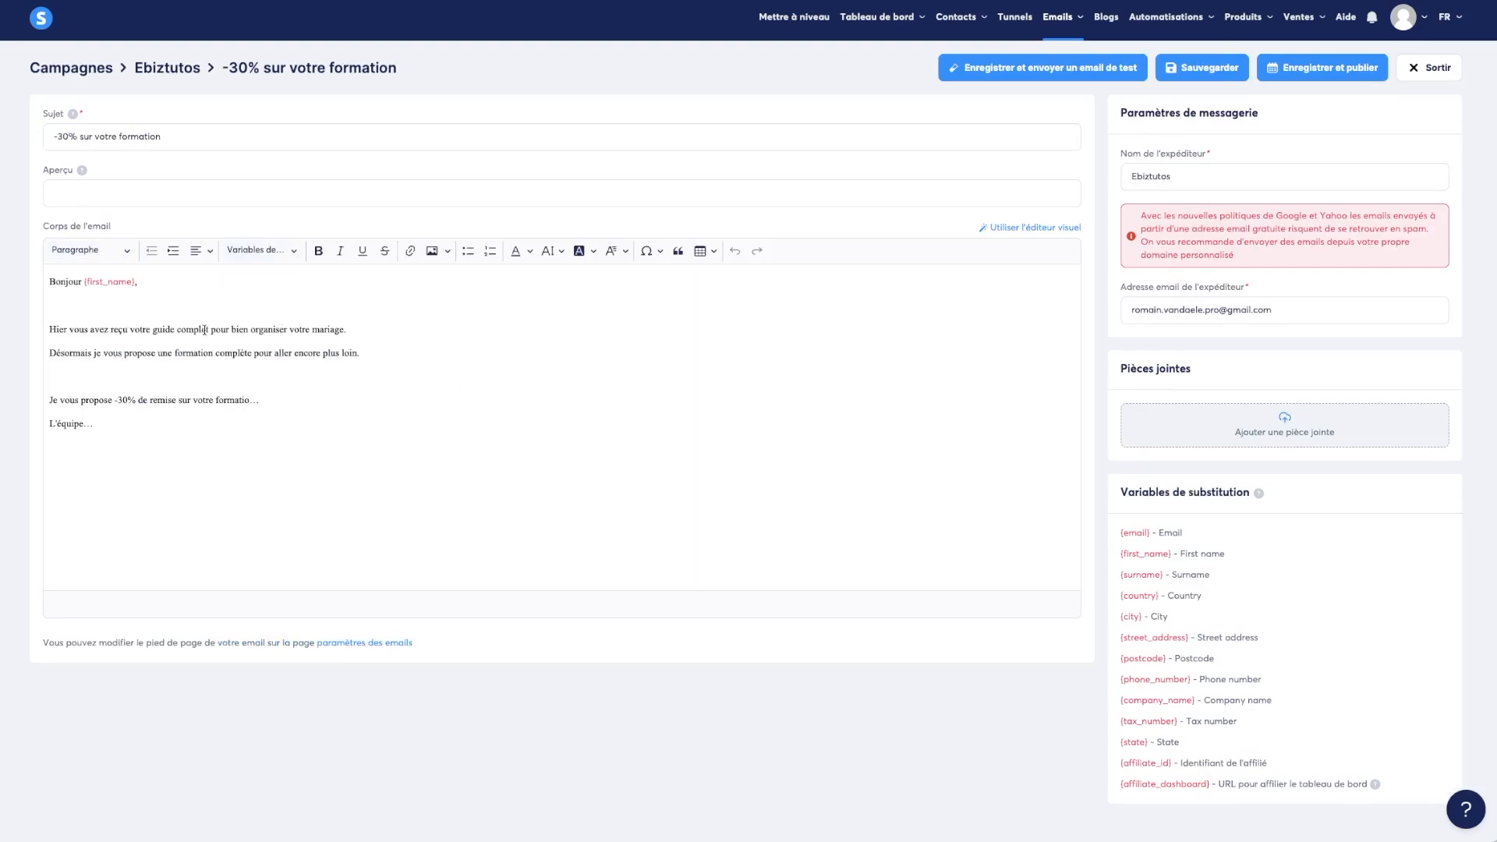
click(1202, 68)
click(1429, 71)
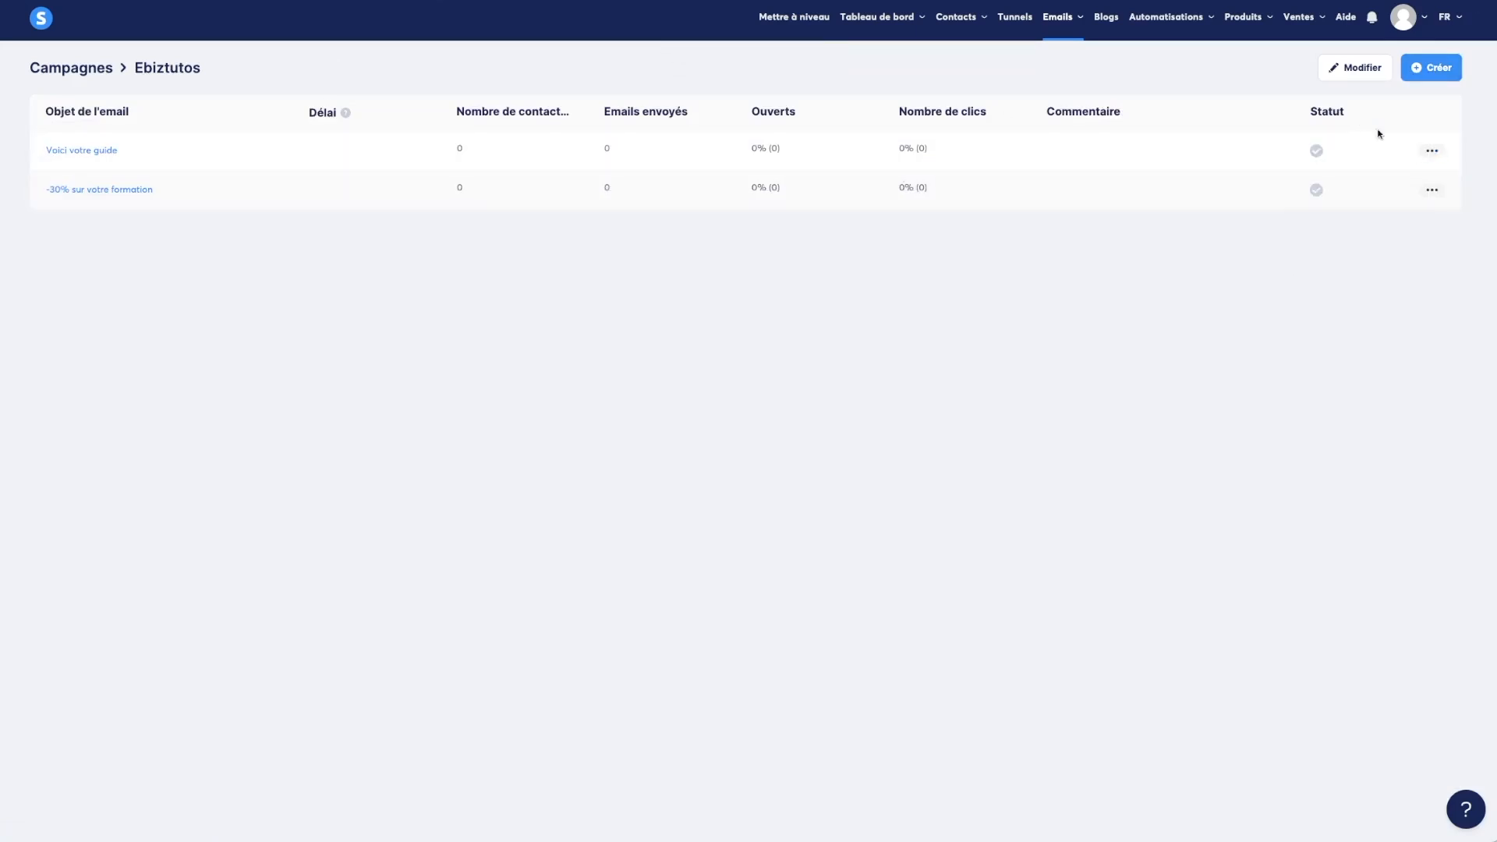
- Activate the "Voici votre guide" email with no preceding email and a delay of 0 days
mouse_move(1435, 152)
click(1341, 183)
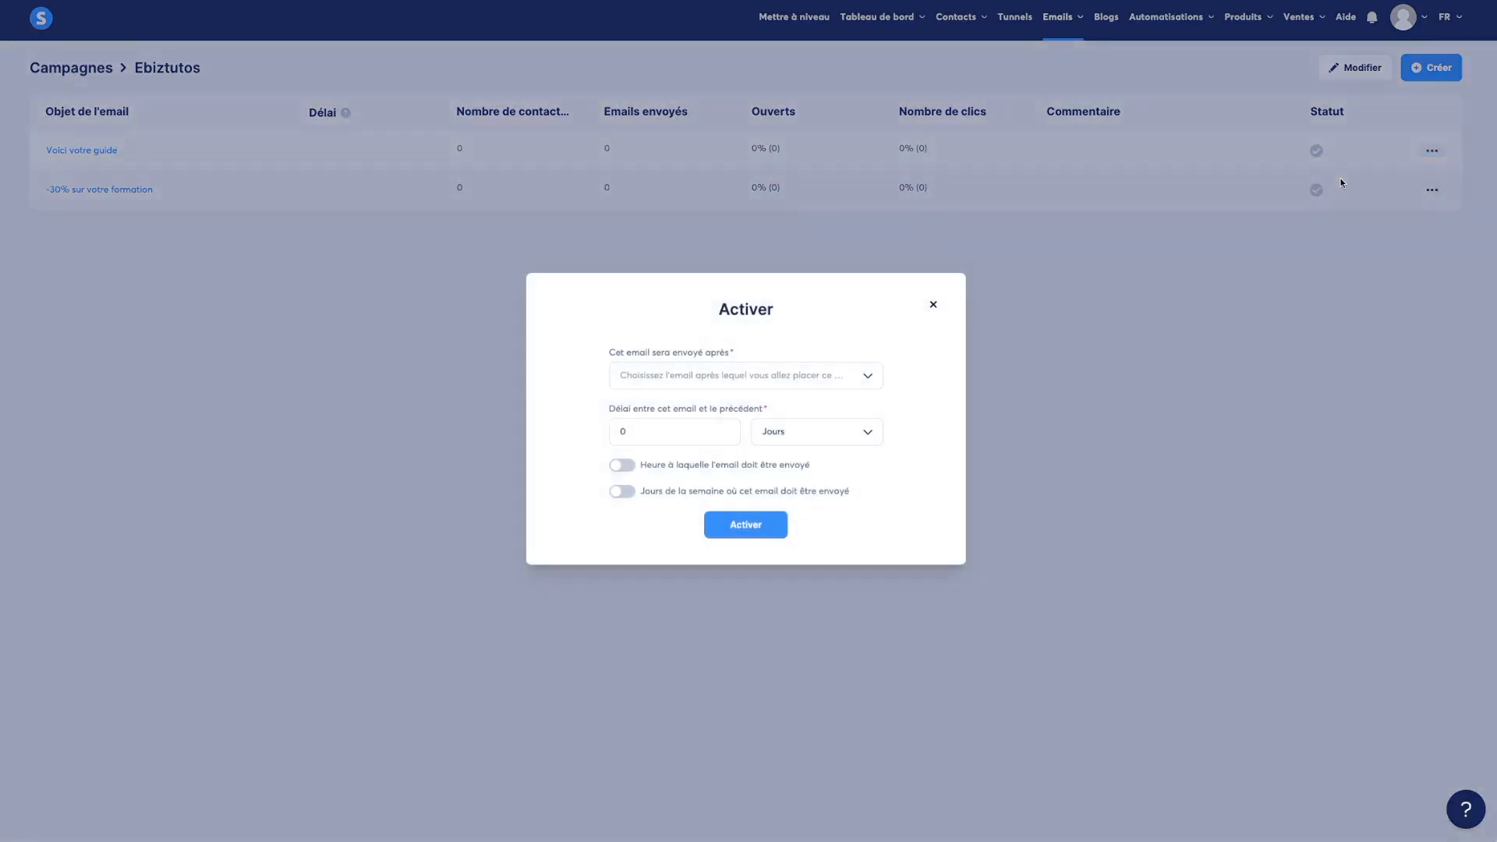
click(790, 376)
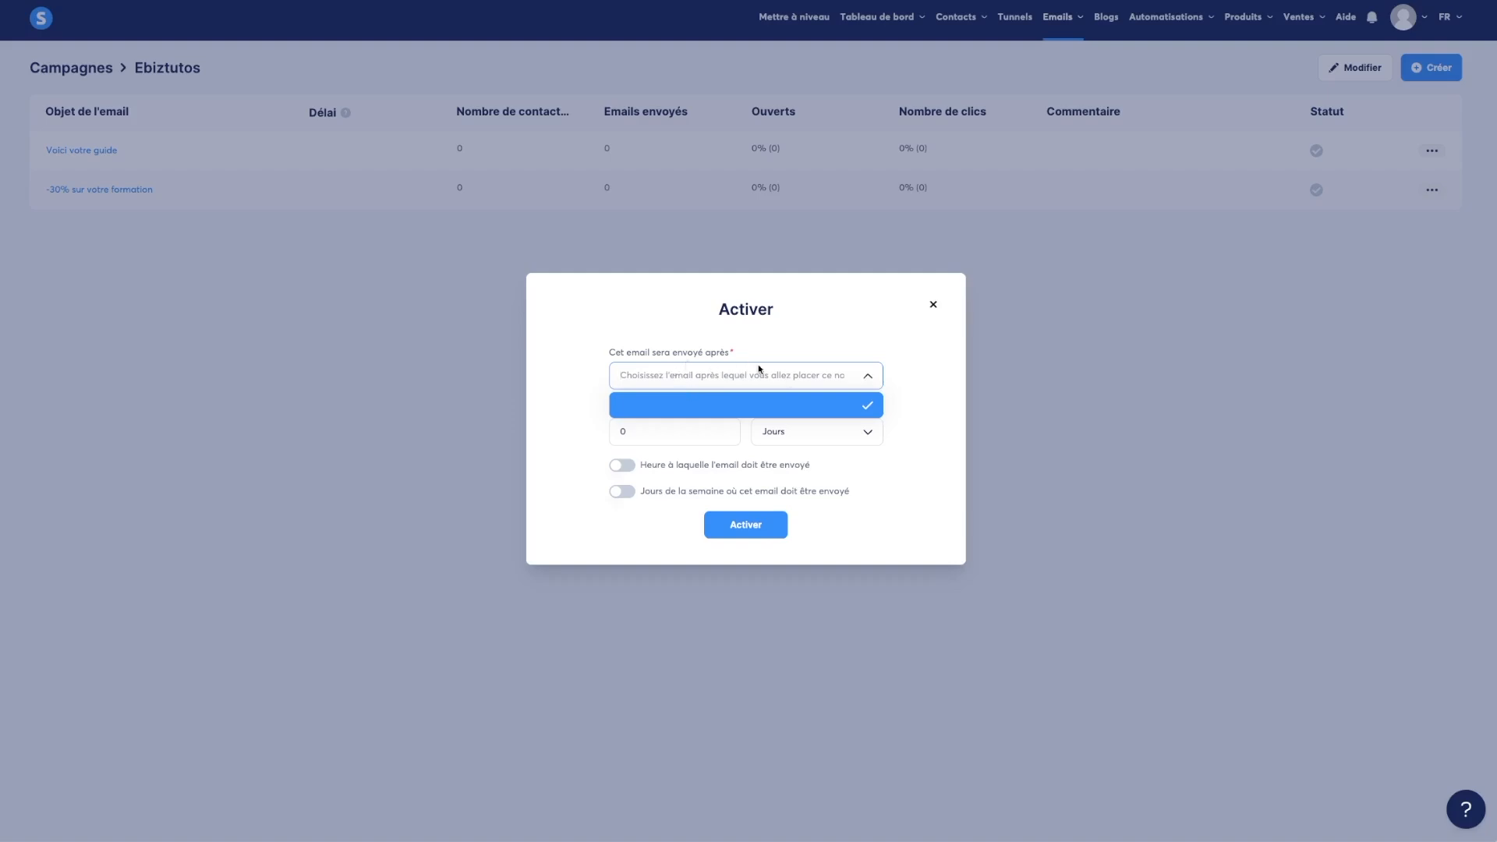
click(868, 376)
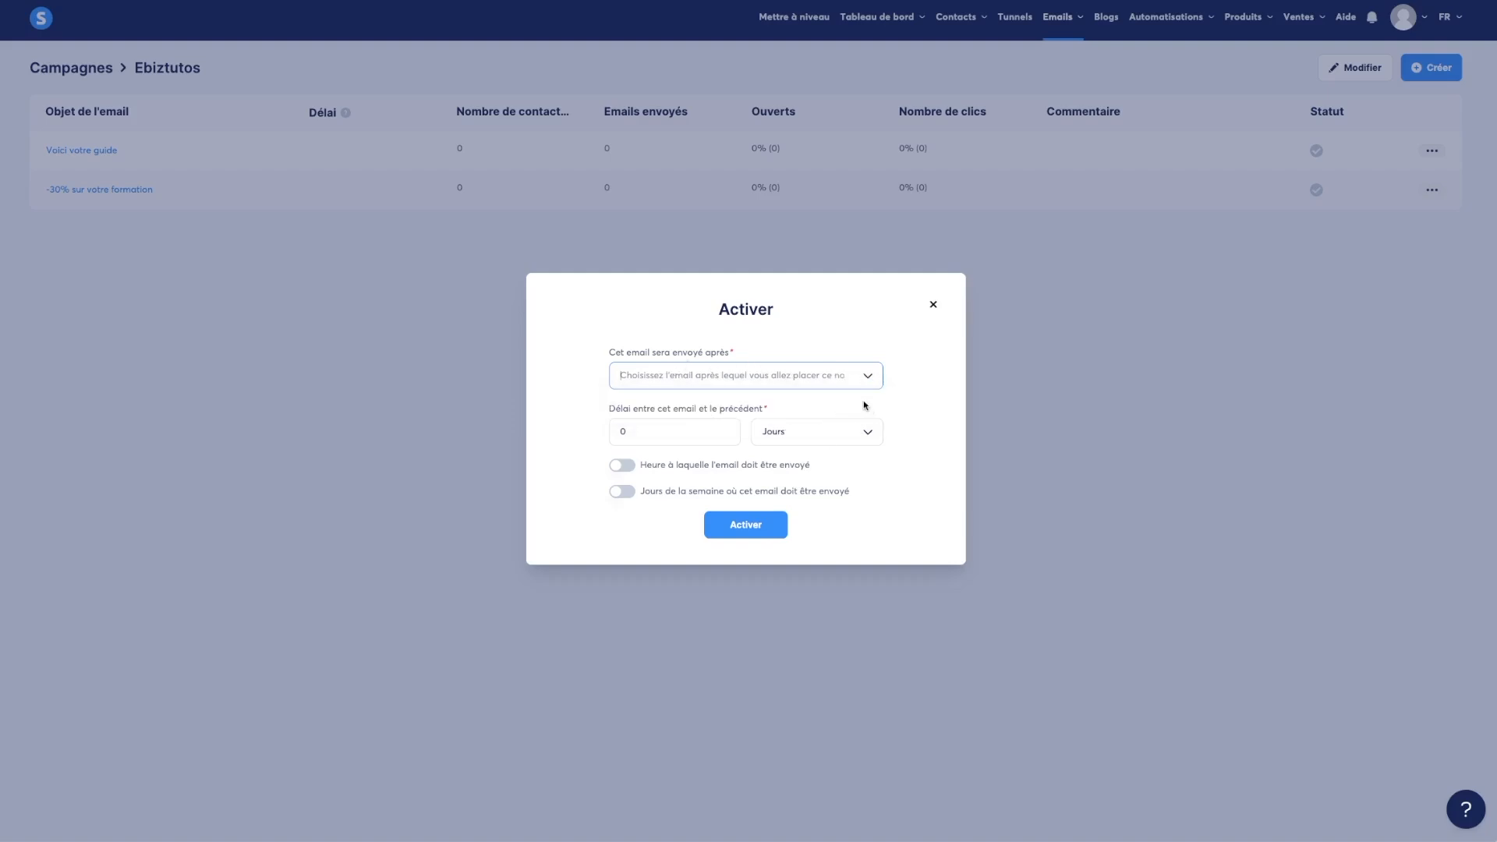
click(747, 526)
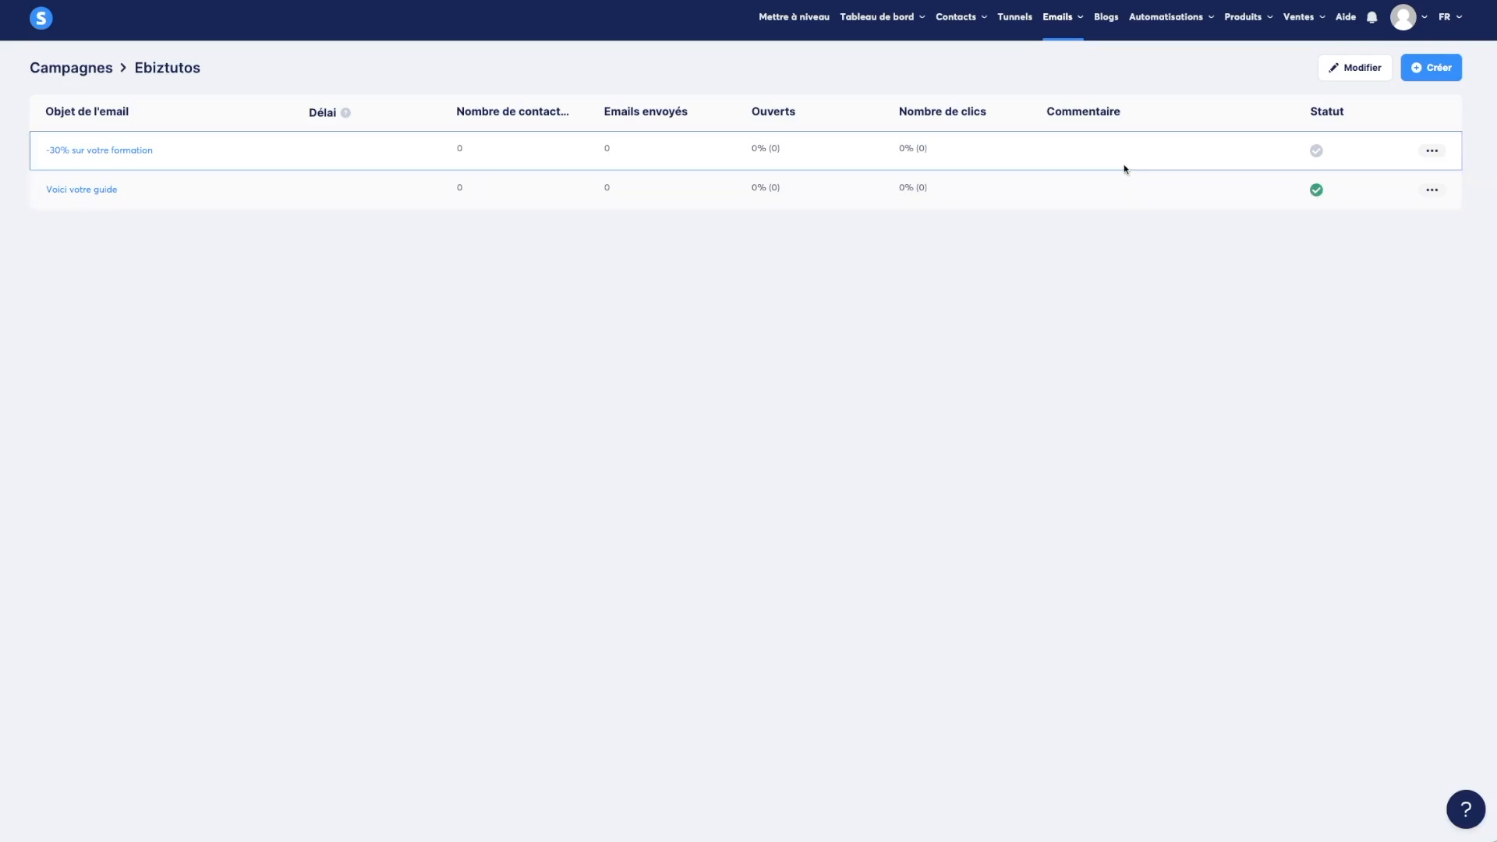
- Activate the "-30% sur votre formation" email so it is sent 1 day after "Voici votre guide"
click(1429, 153)
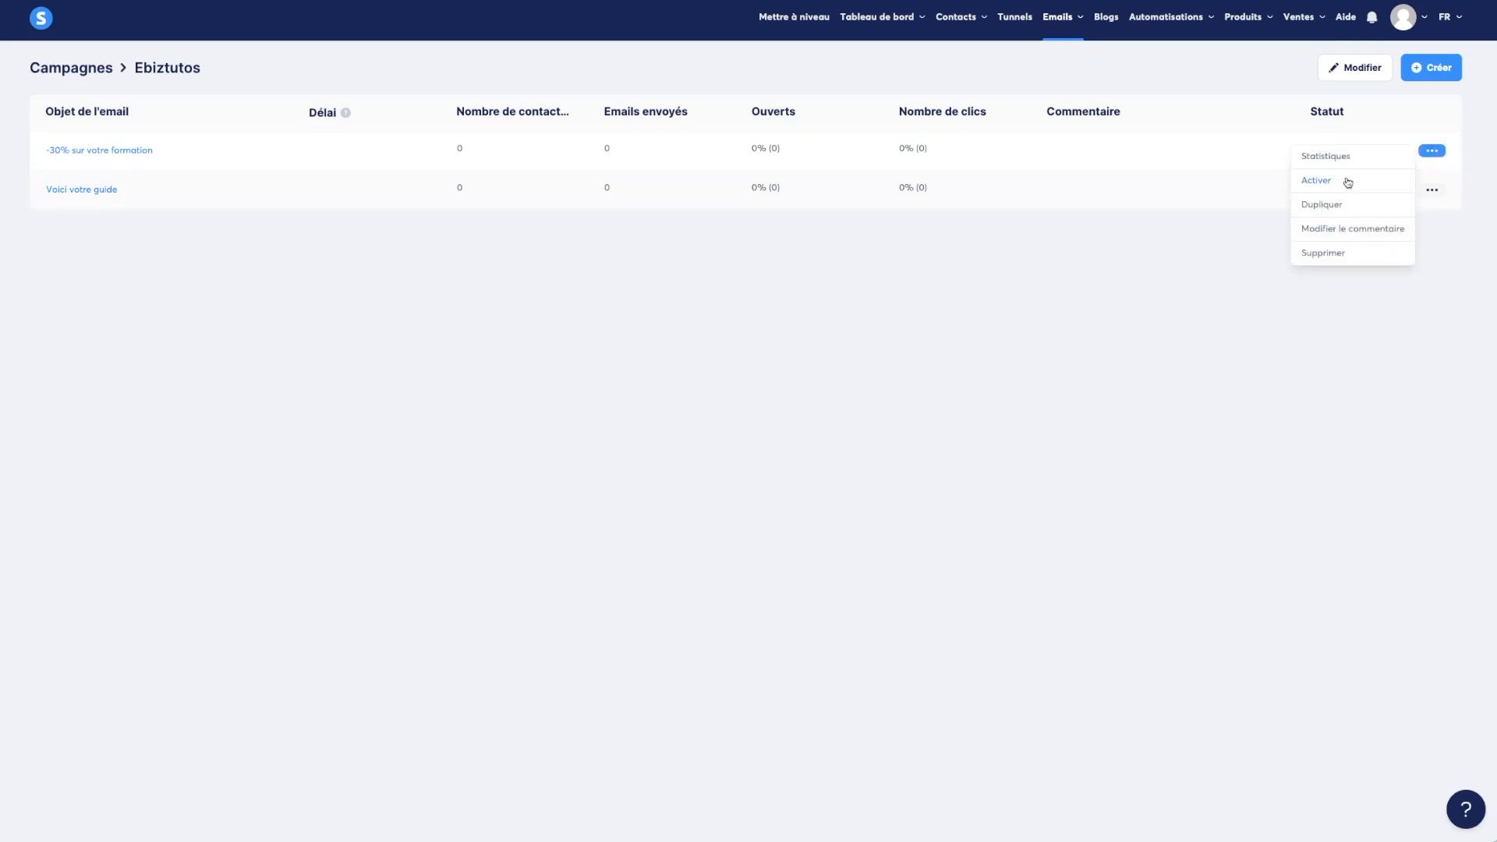
click(1346, 180)
click(867, 376)
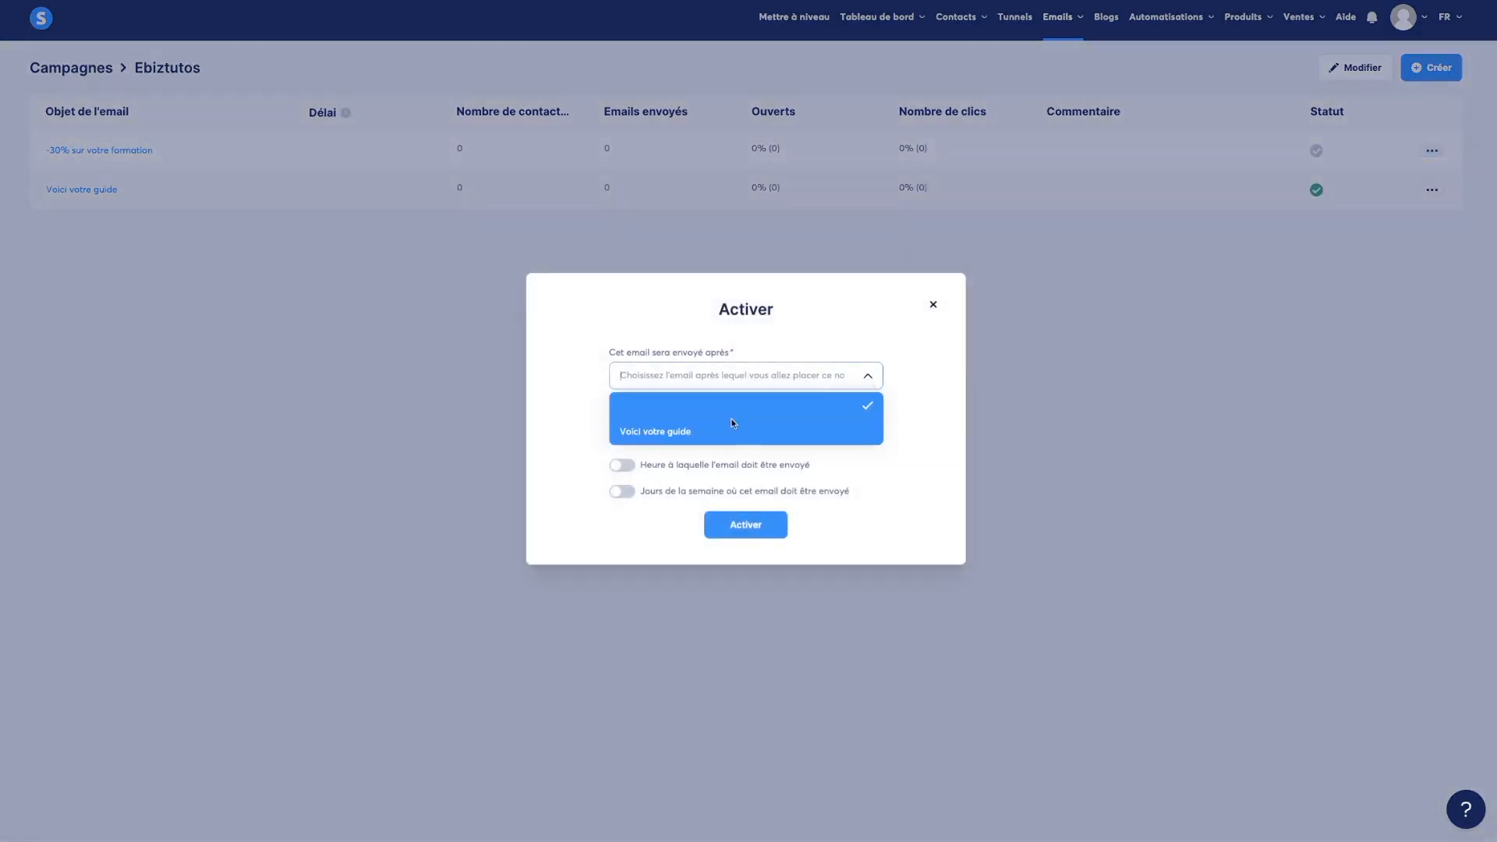
click(653, 434)
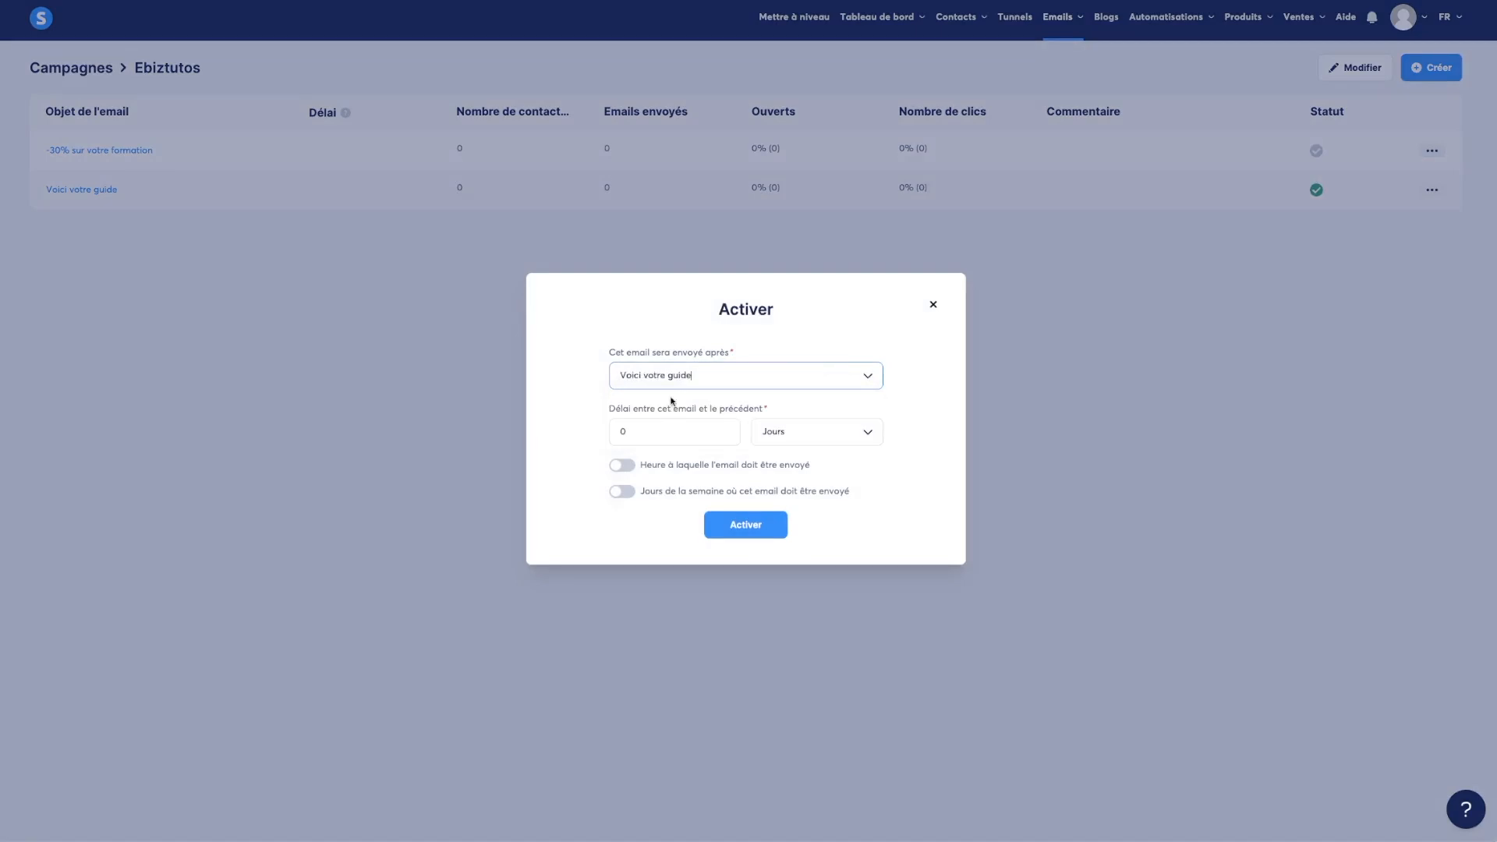
double_click(621, 432)
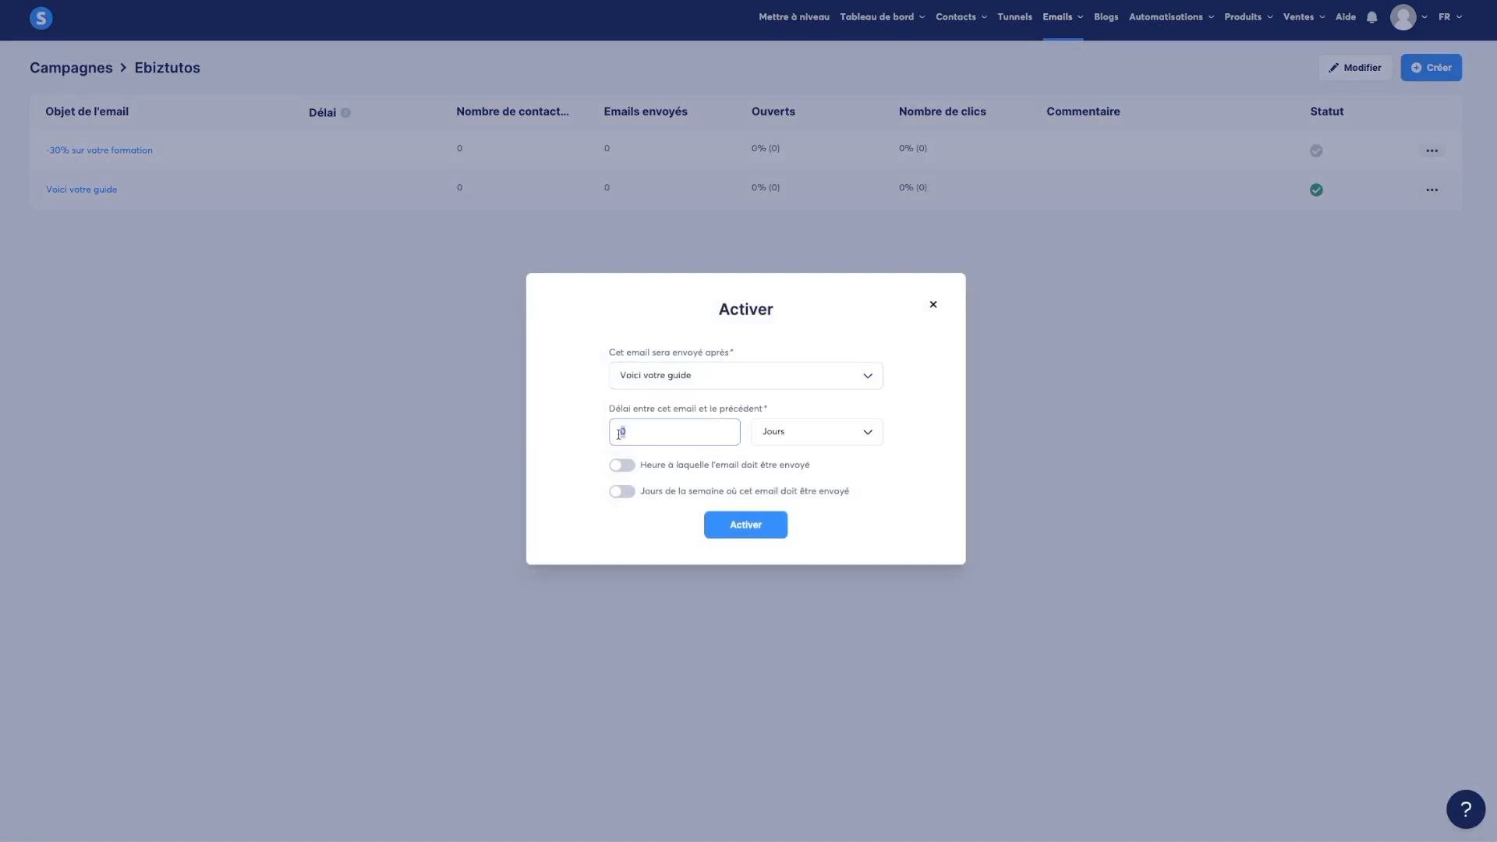
text(1)
click(748, 530)
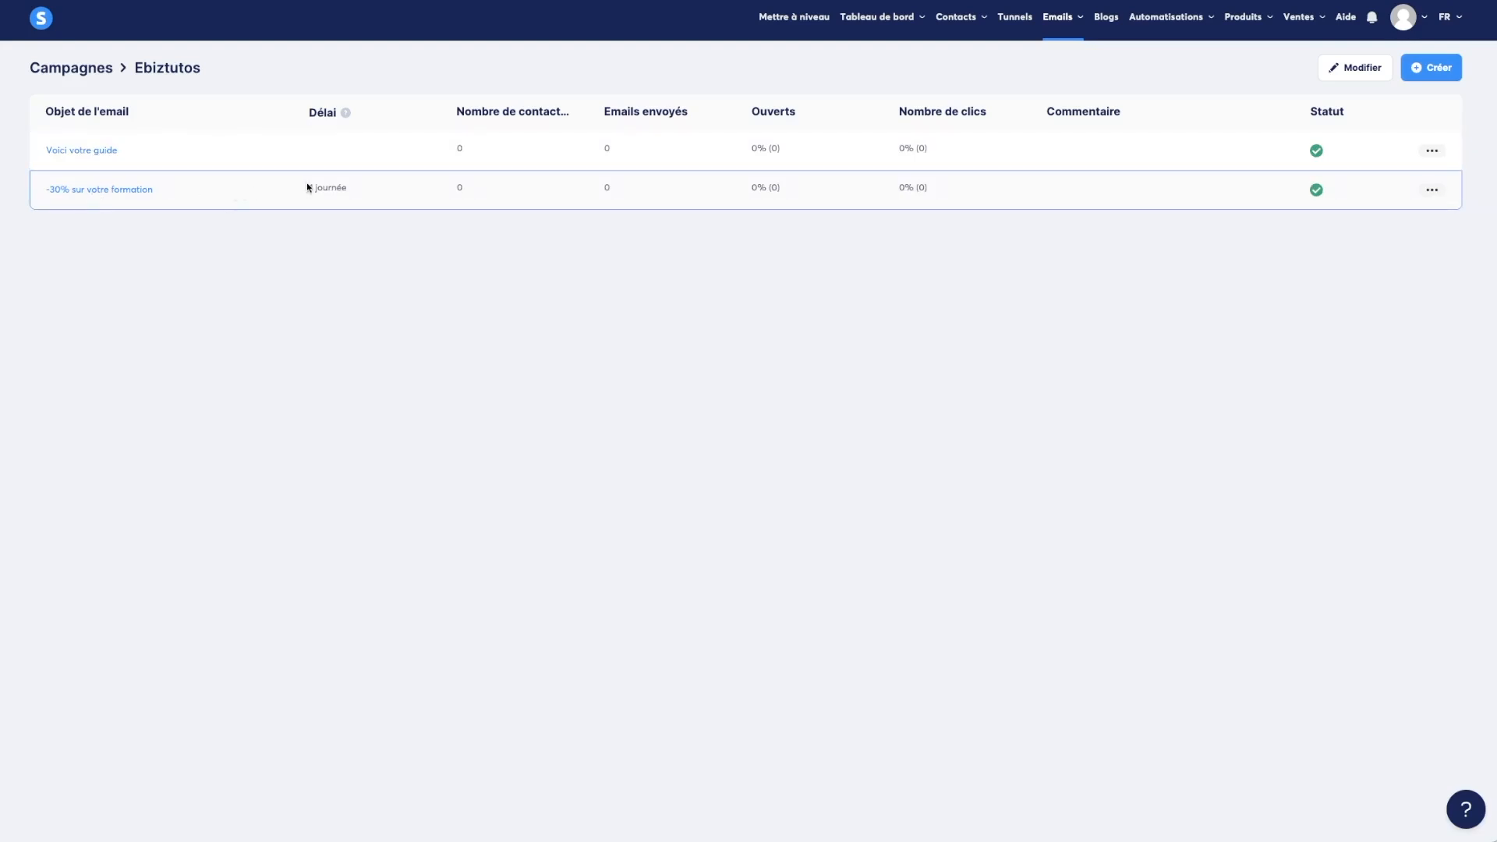
drag(308, 187, 371, 184)
- Duplicate the "-30% sur votre formation" email, set the copy's subject to "-30% sur votre formation V2", and save and exit it
click(1433, 189)
click(1347, 245)
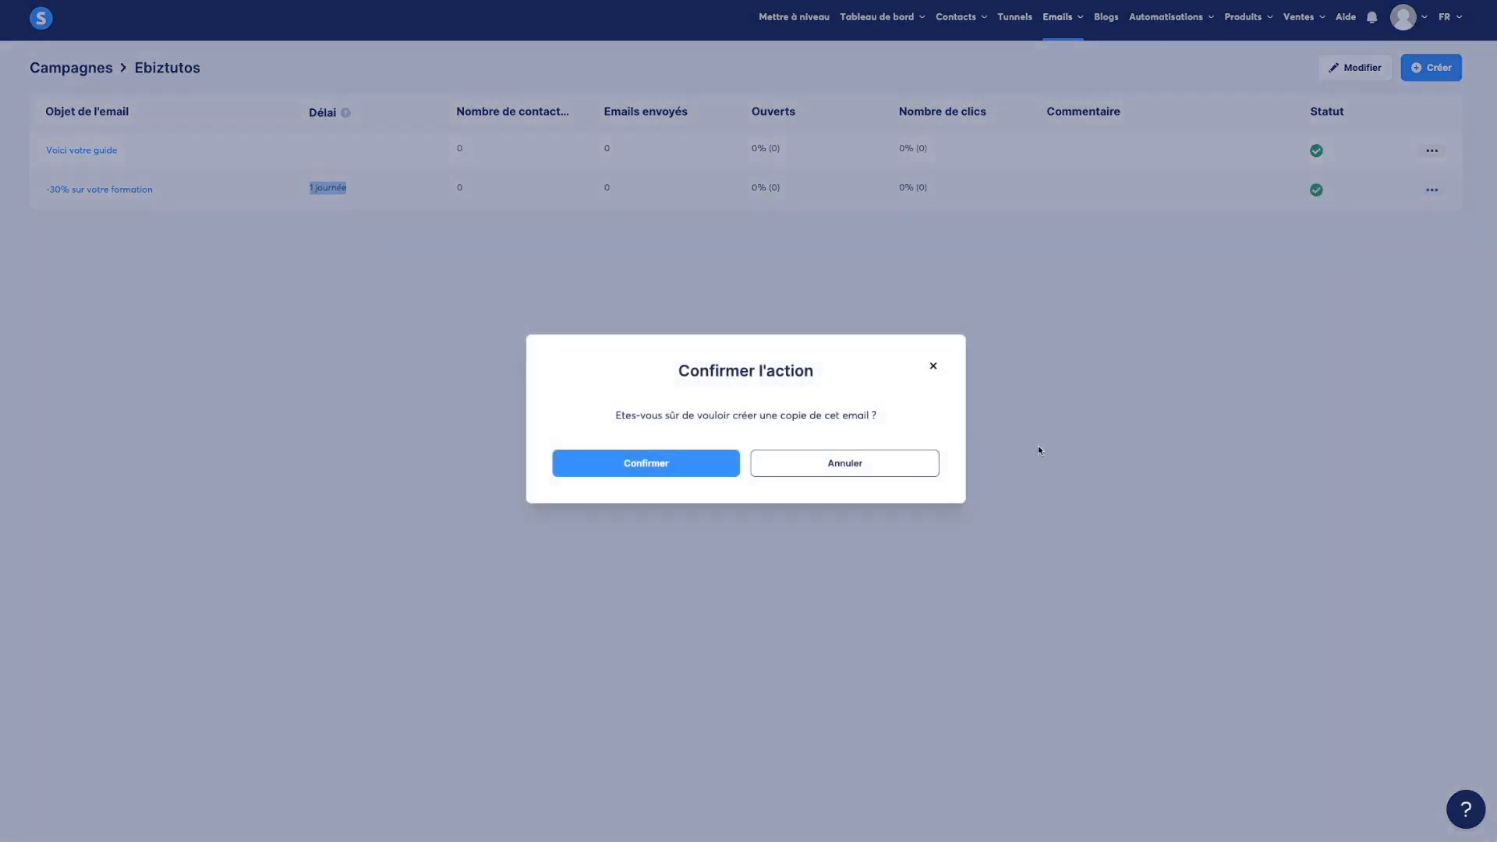
click(653, 466)
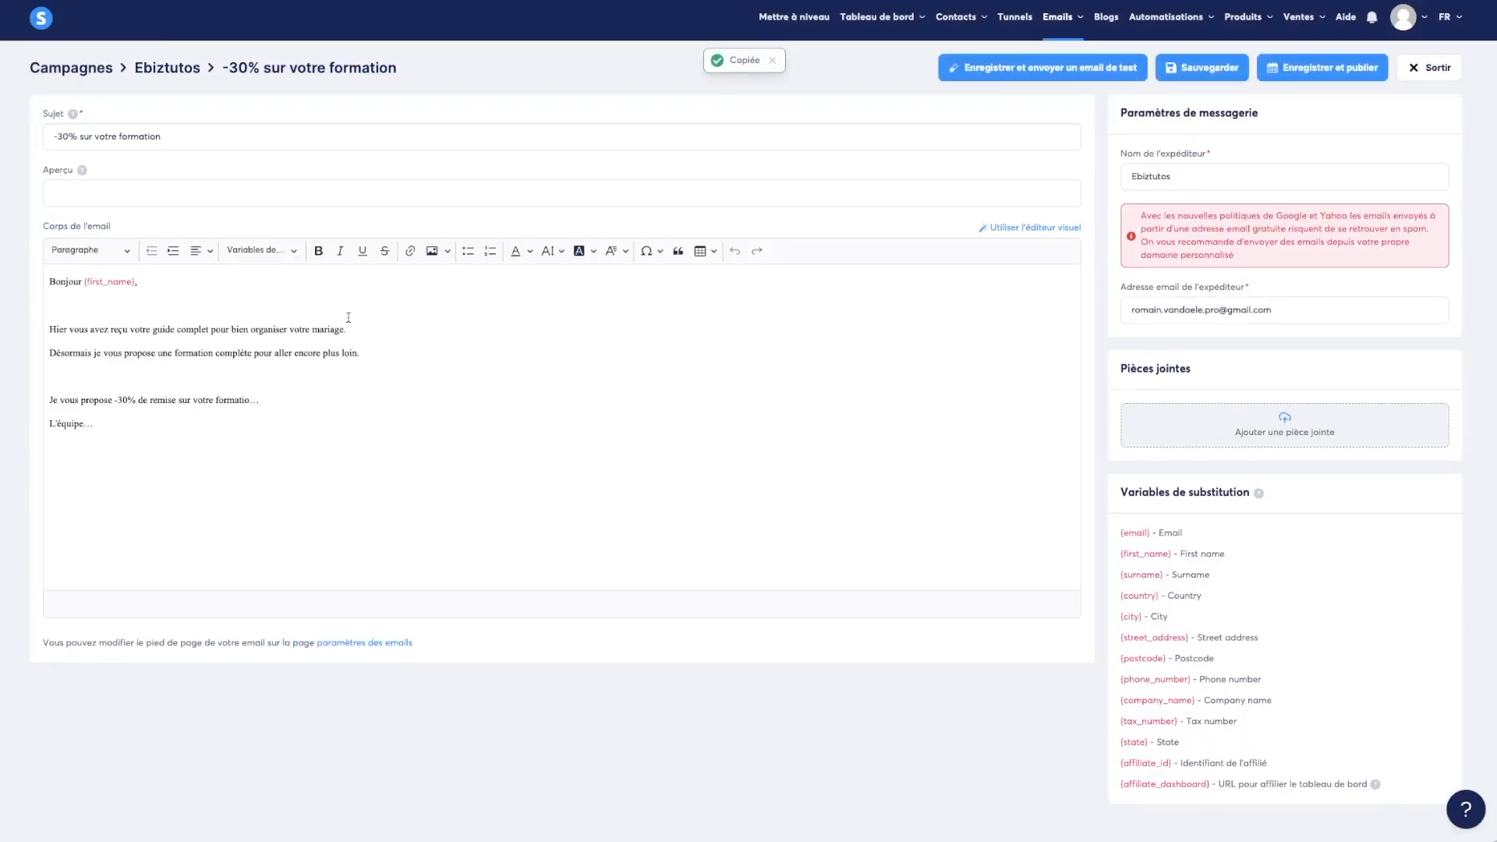
click(202, 137)
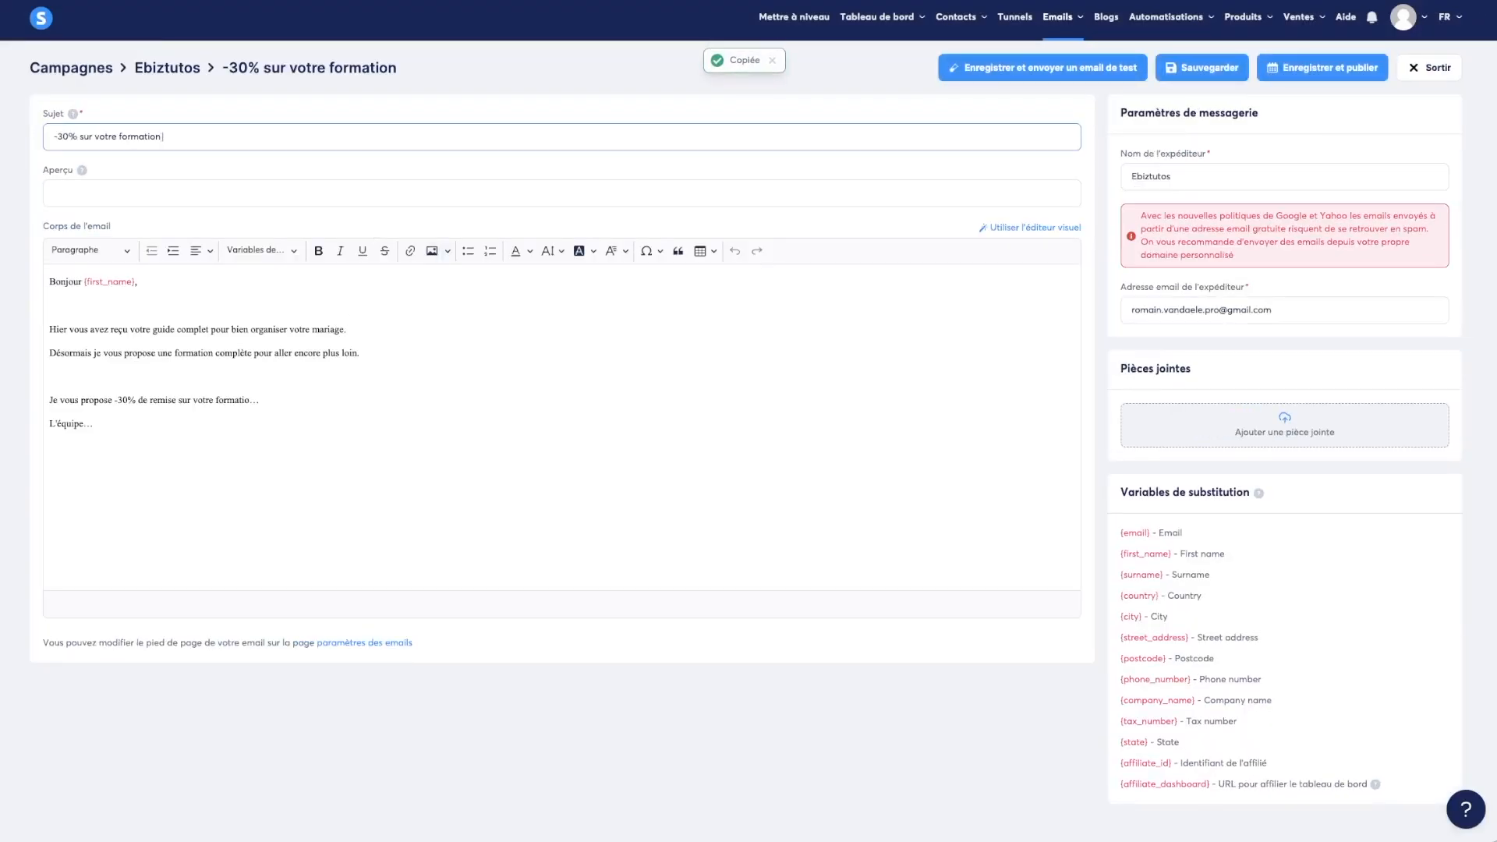
text(V2)
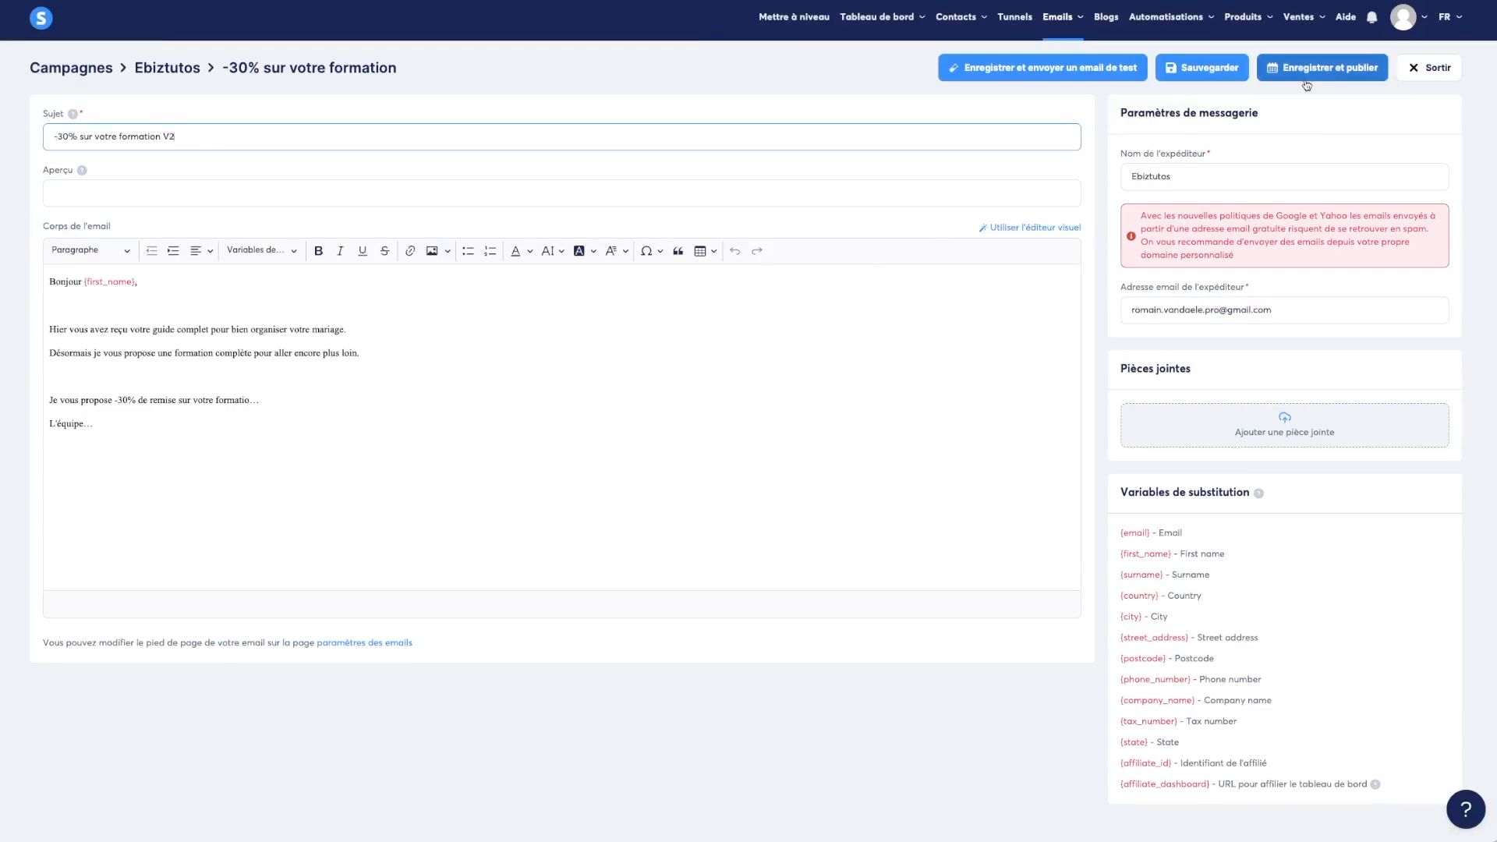
click(1203, 68)
click(1451, 69)
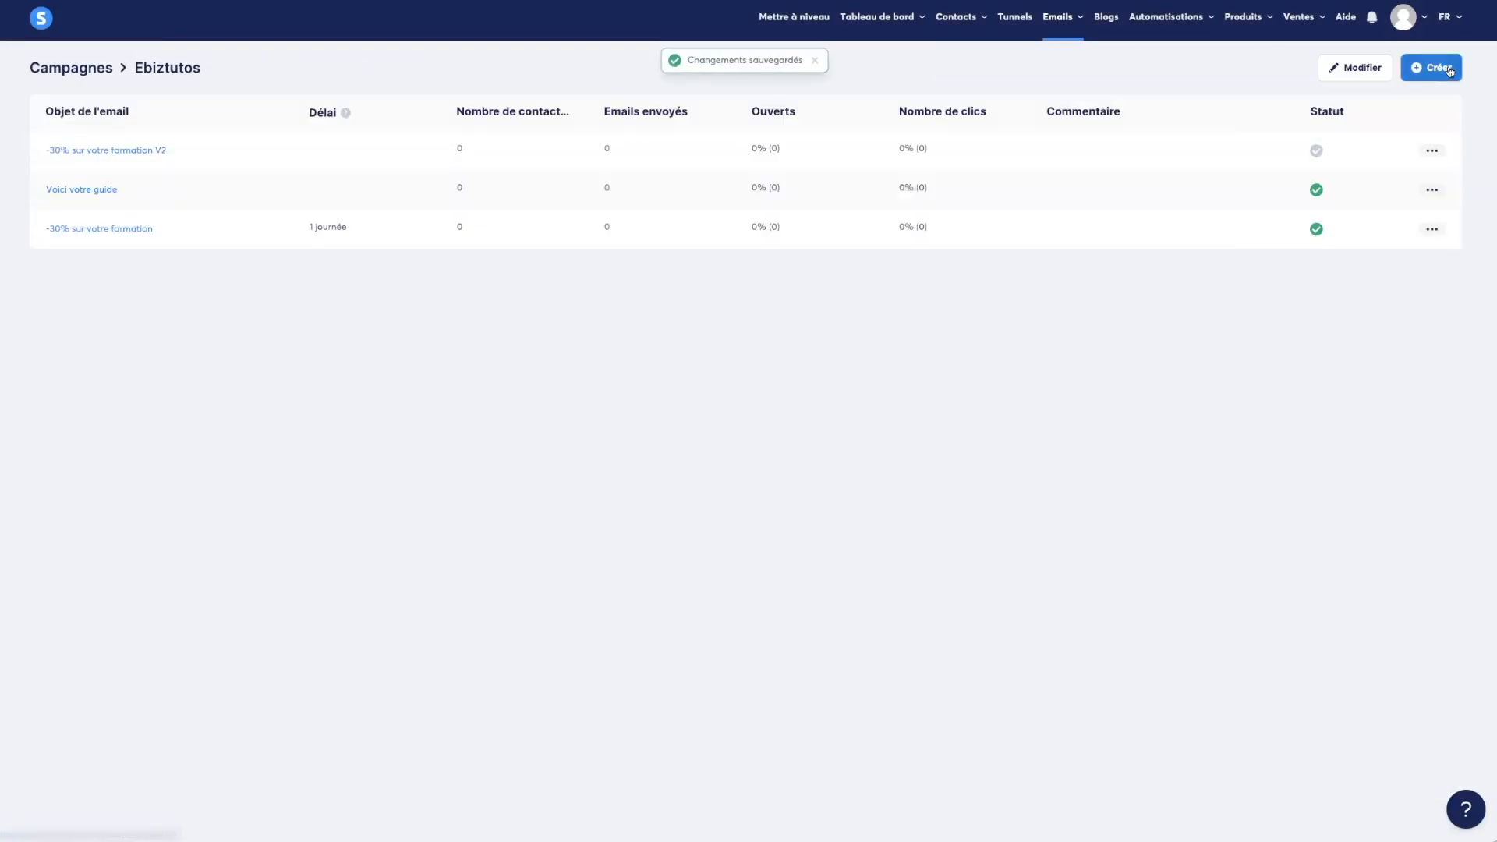
- Activate the "-30% sur votre formation V2" email so it is sent 1 day after "-30% sur votre formation"
click(1432, 150)
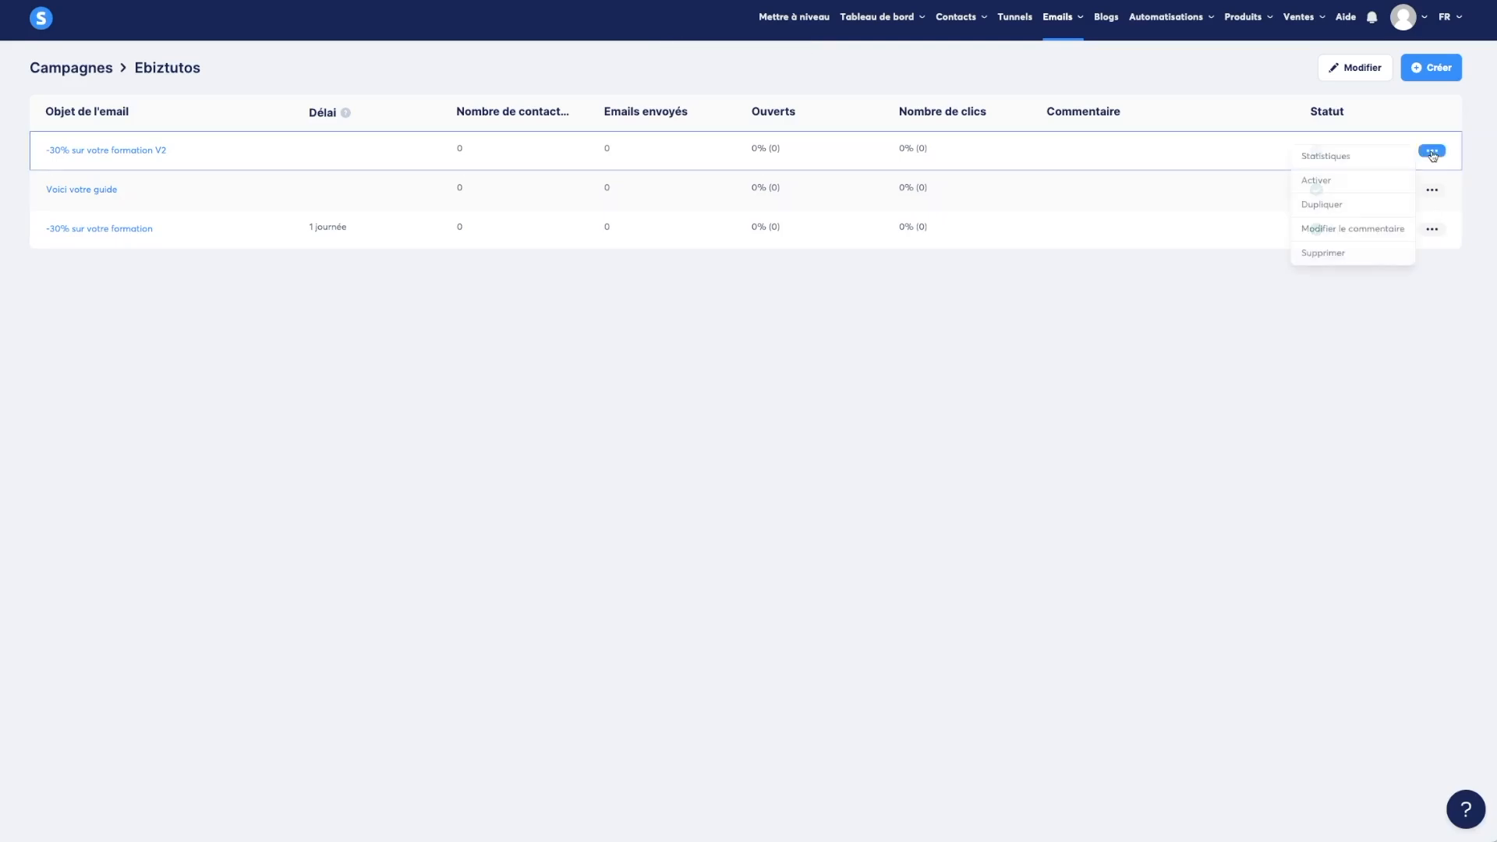
click(1340, 186)
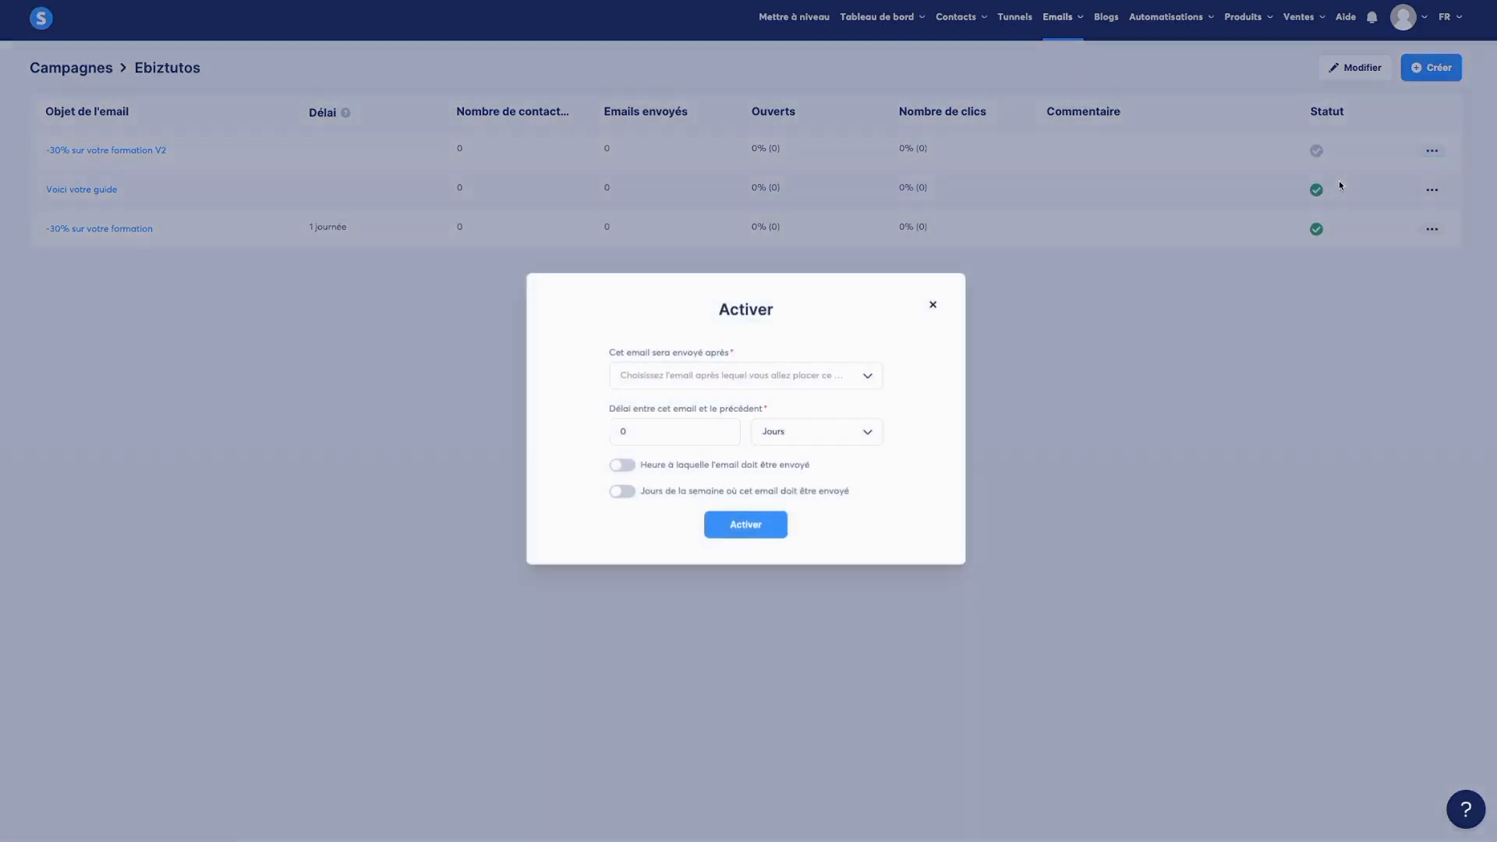
click(874, 377)
click(691, 433)
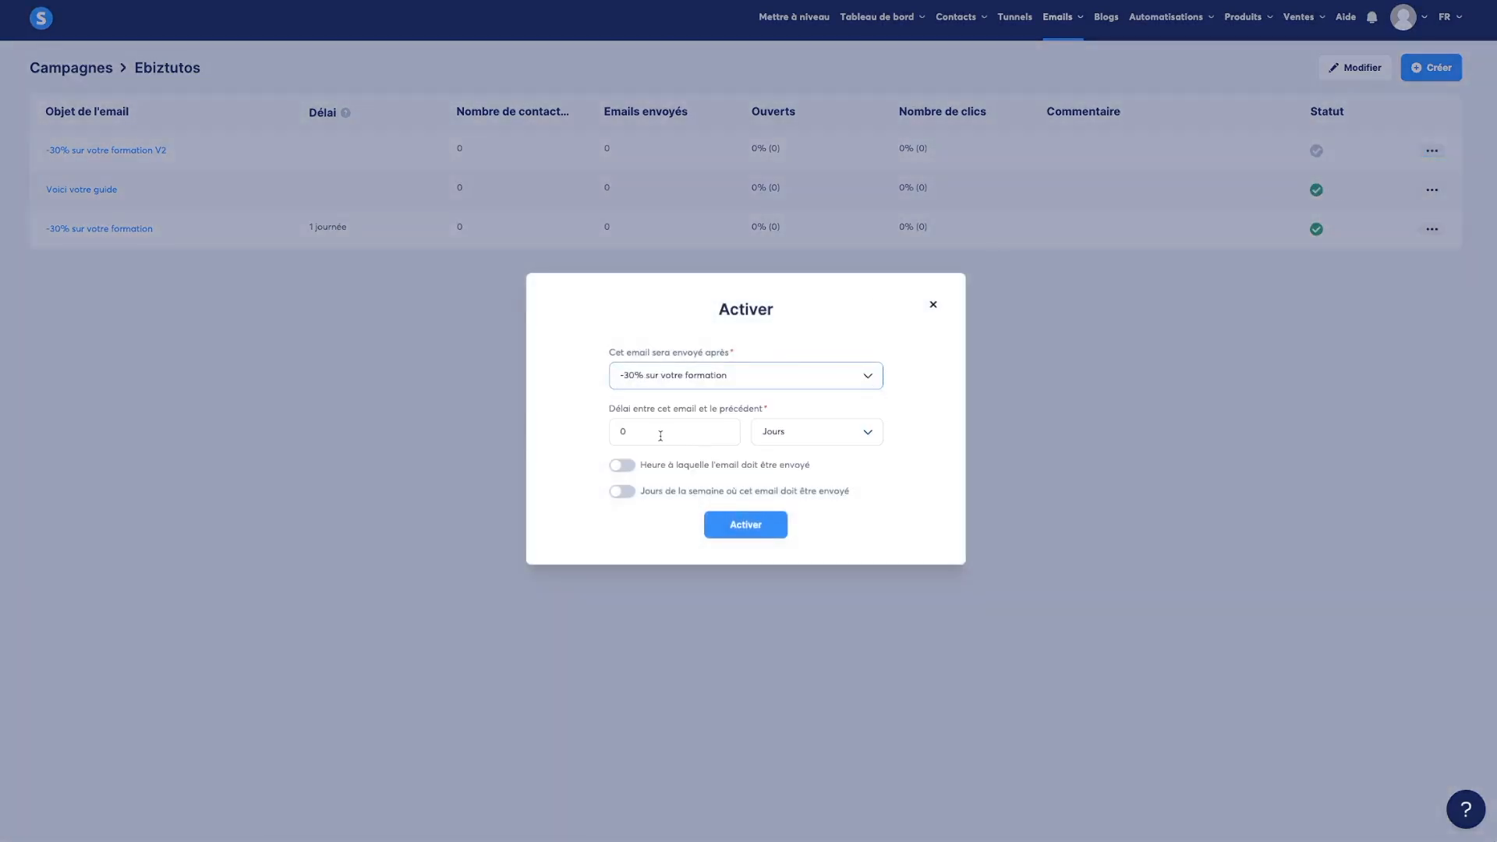
drag(661, 436, 605, 438)
text(1)
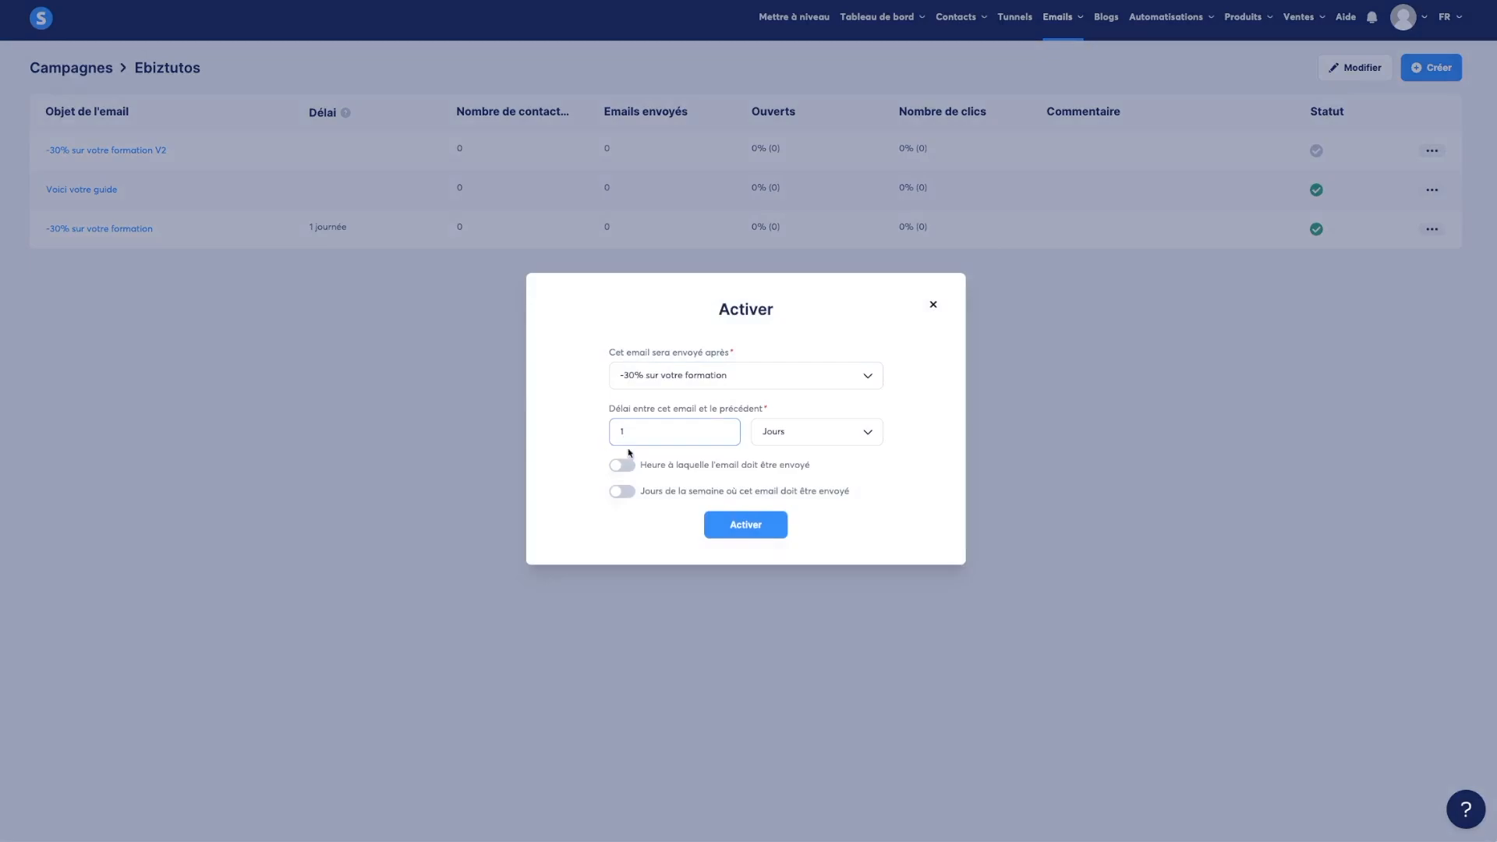
click(743, 525)
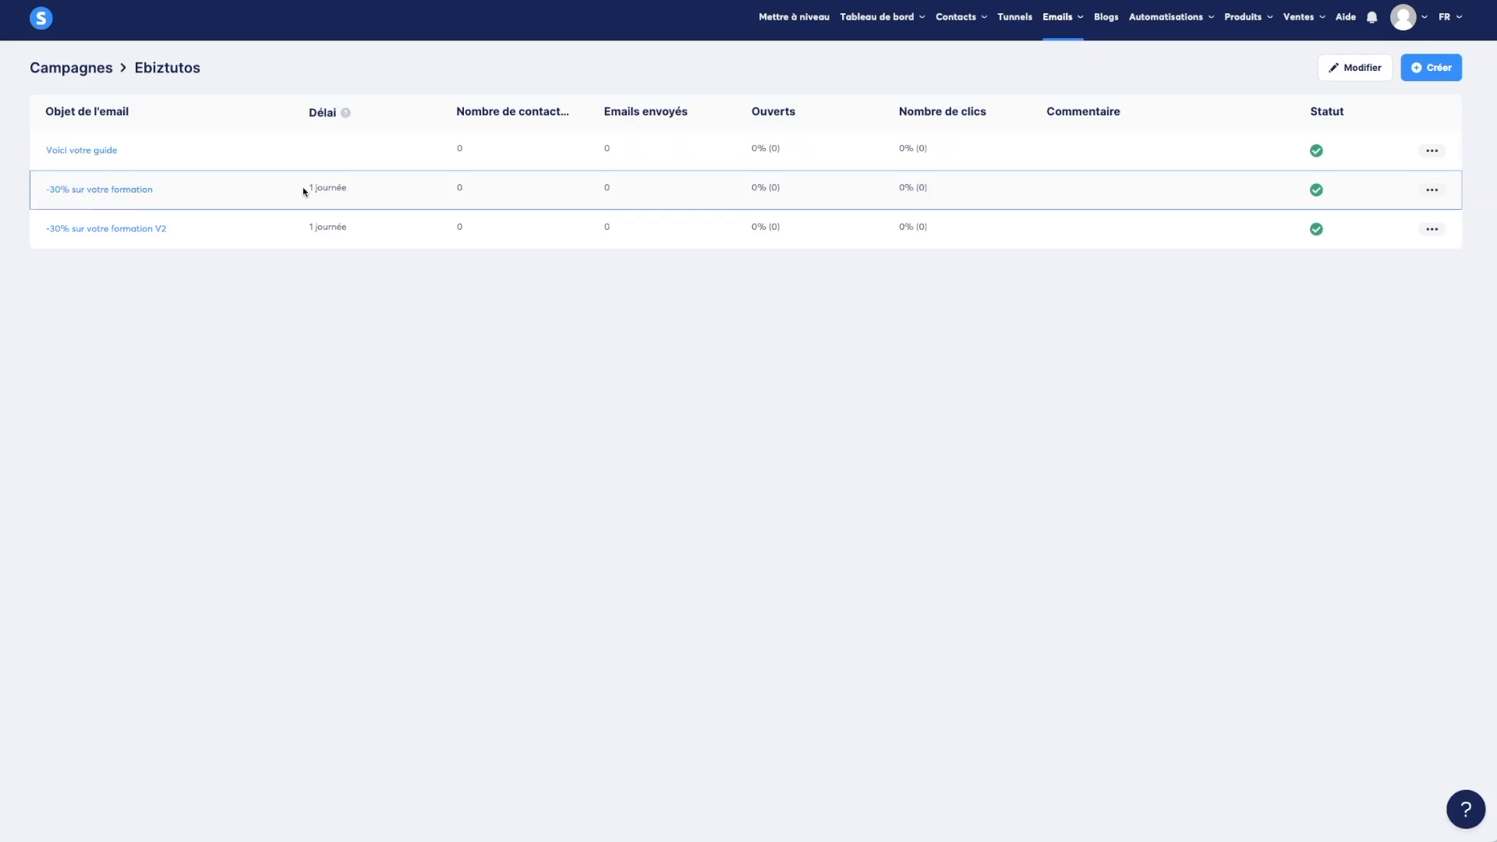
drag(306, 189, 349, 189)
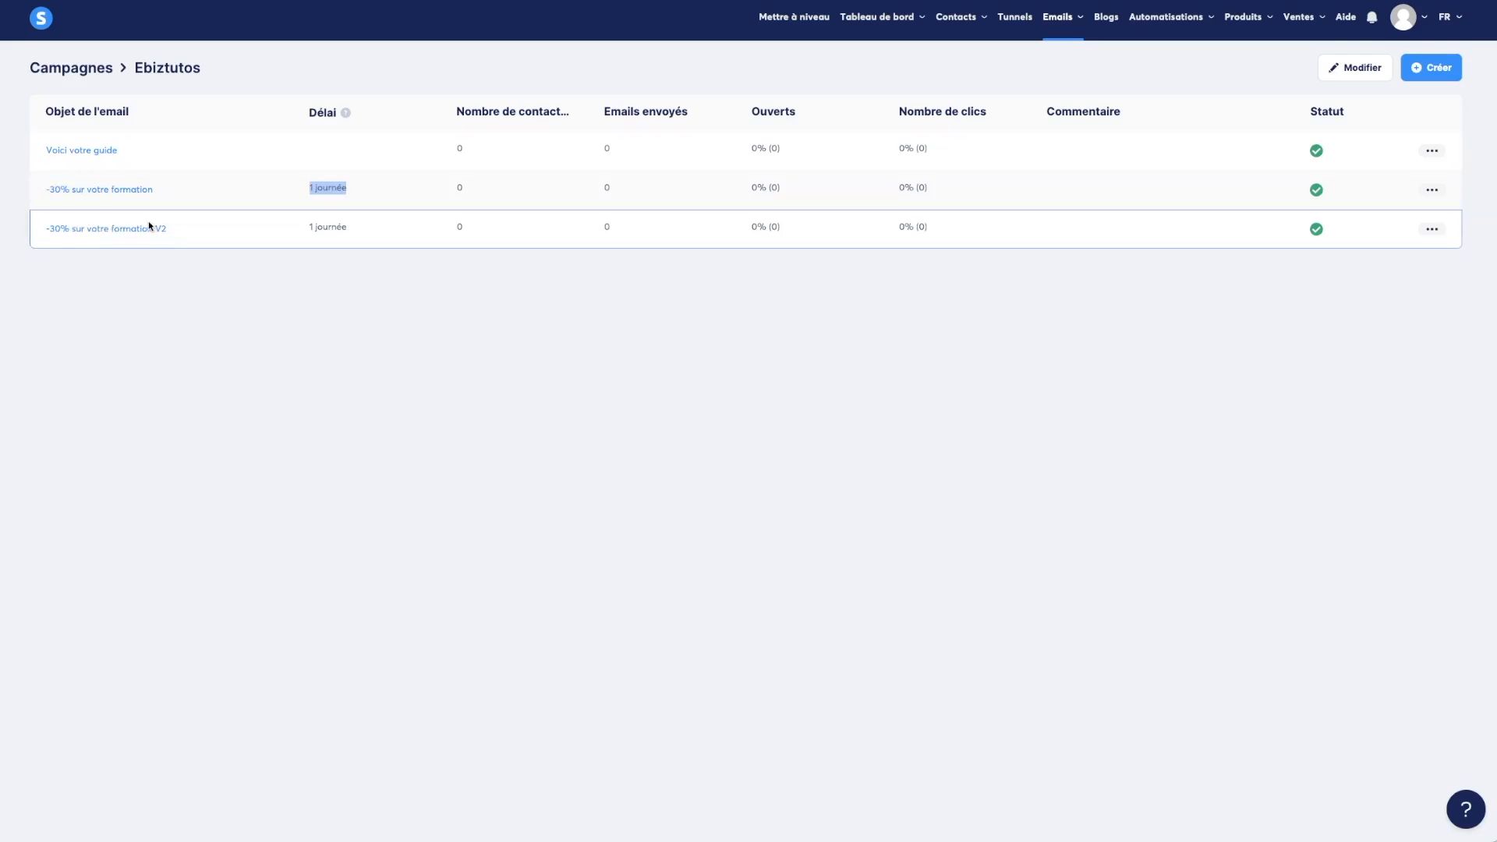
drag(280, 234, 362, 229)
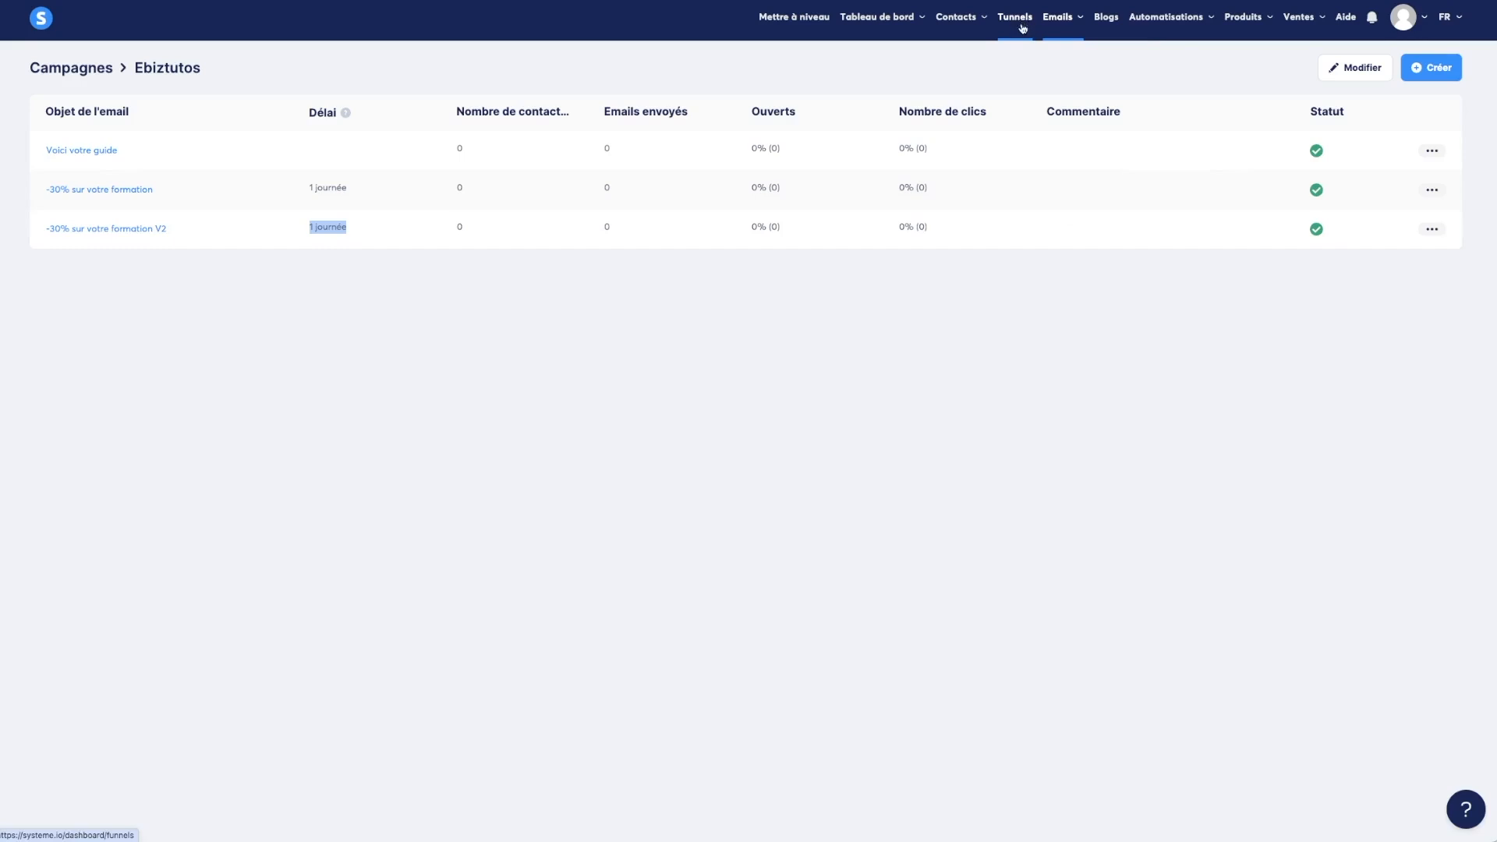
click(1064, 25)
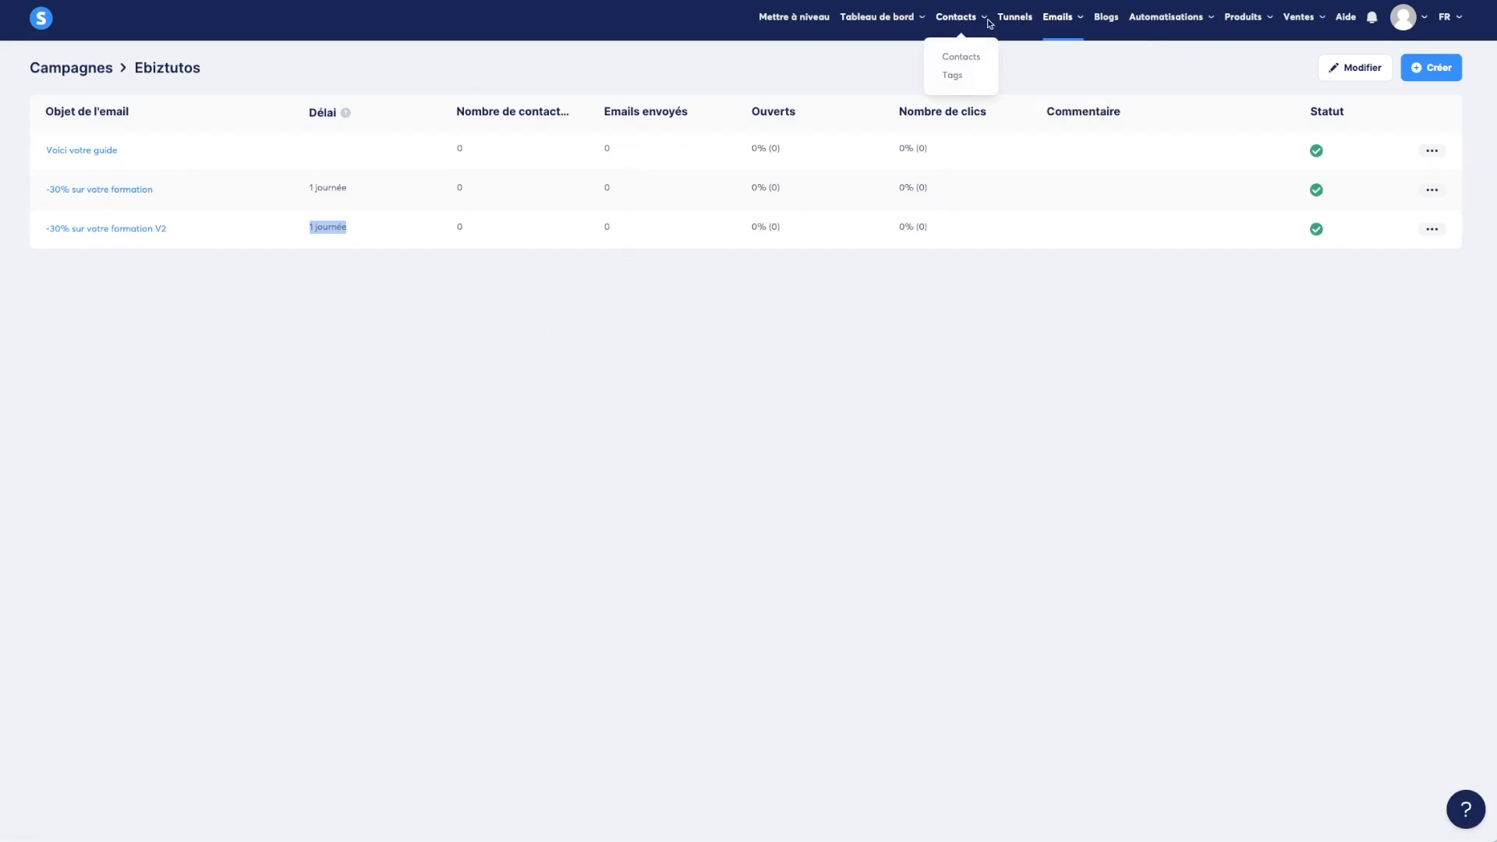
mouse_move(1067, 9)
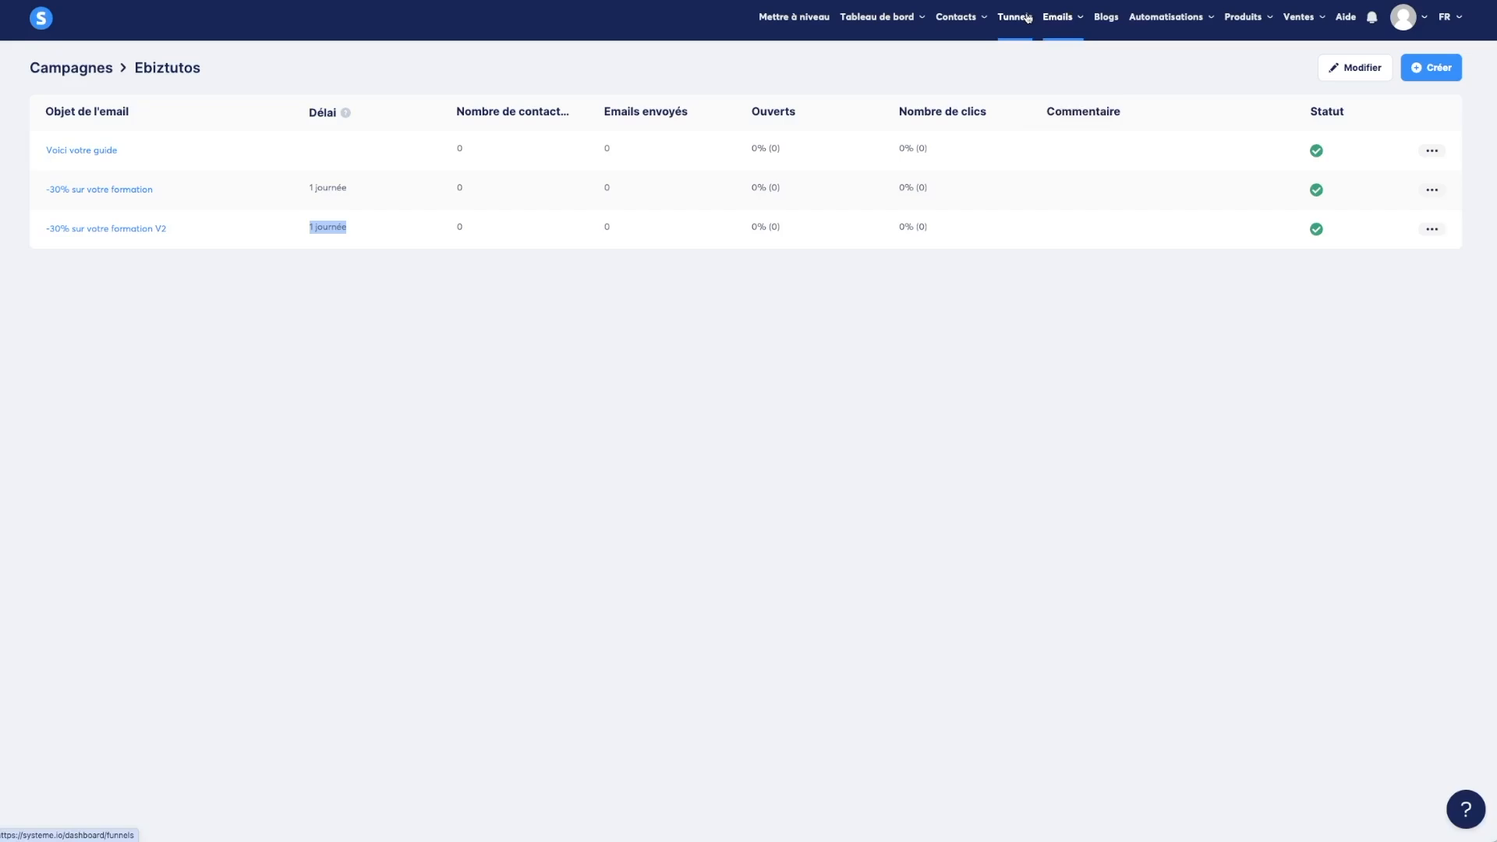
- In the Ebiztutos funnel, add an automation rule to the ebook thank-you page with the trigger "Inscription sur la page (optin)"
click(1026, 18)
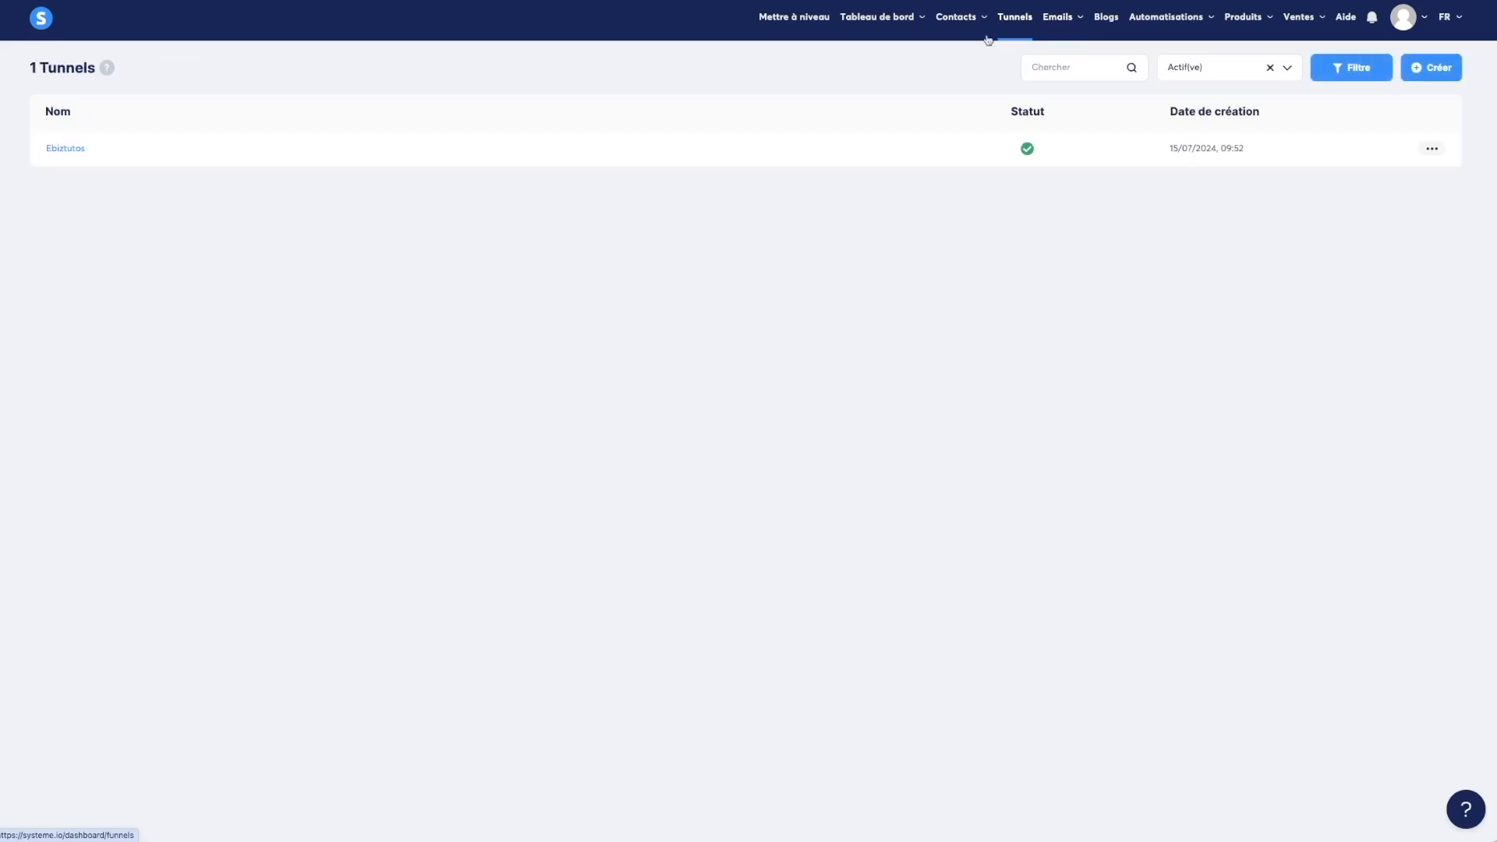
click(69, 149)
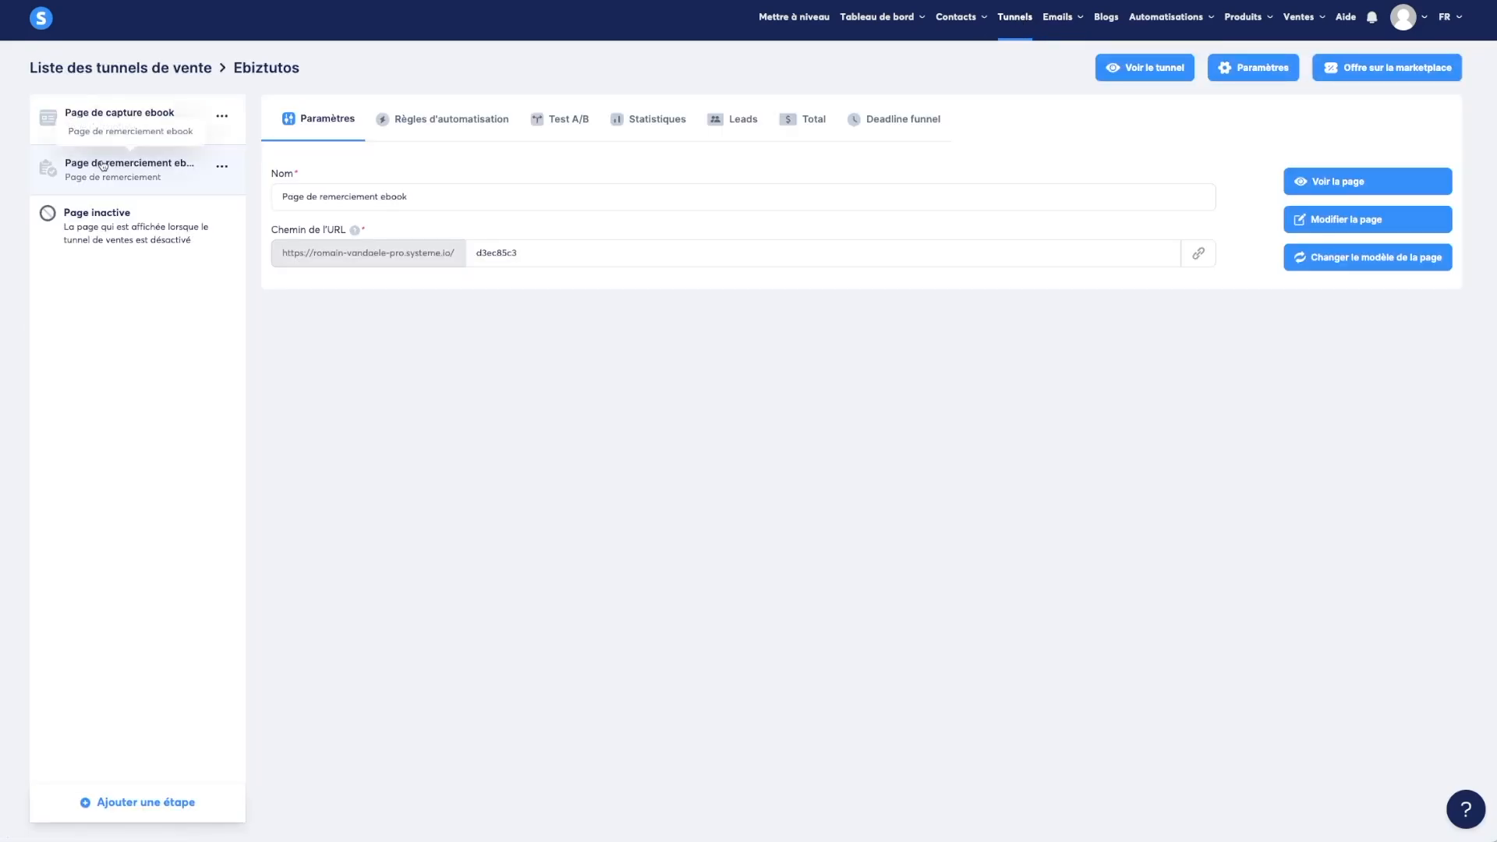
click(447, 123)
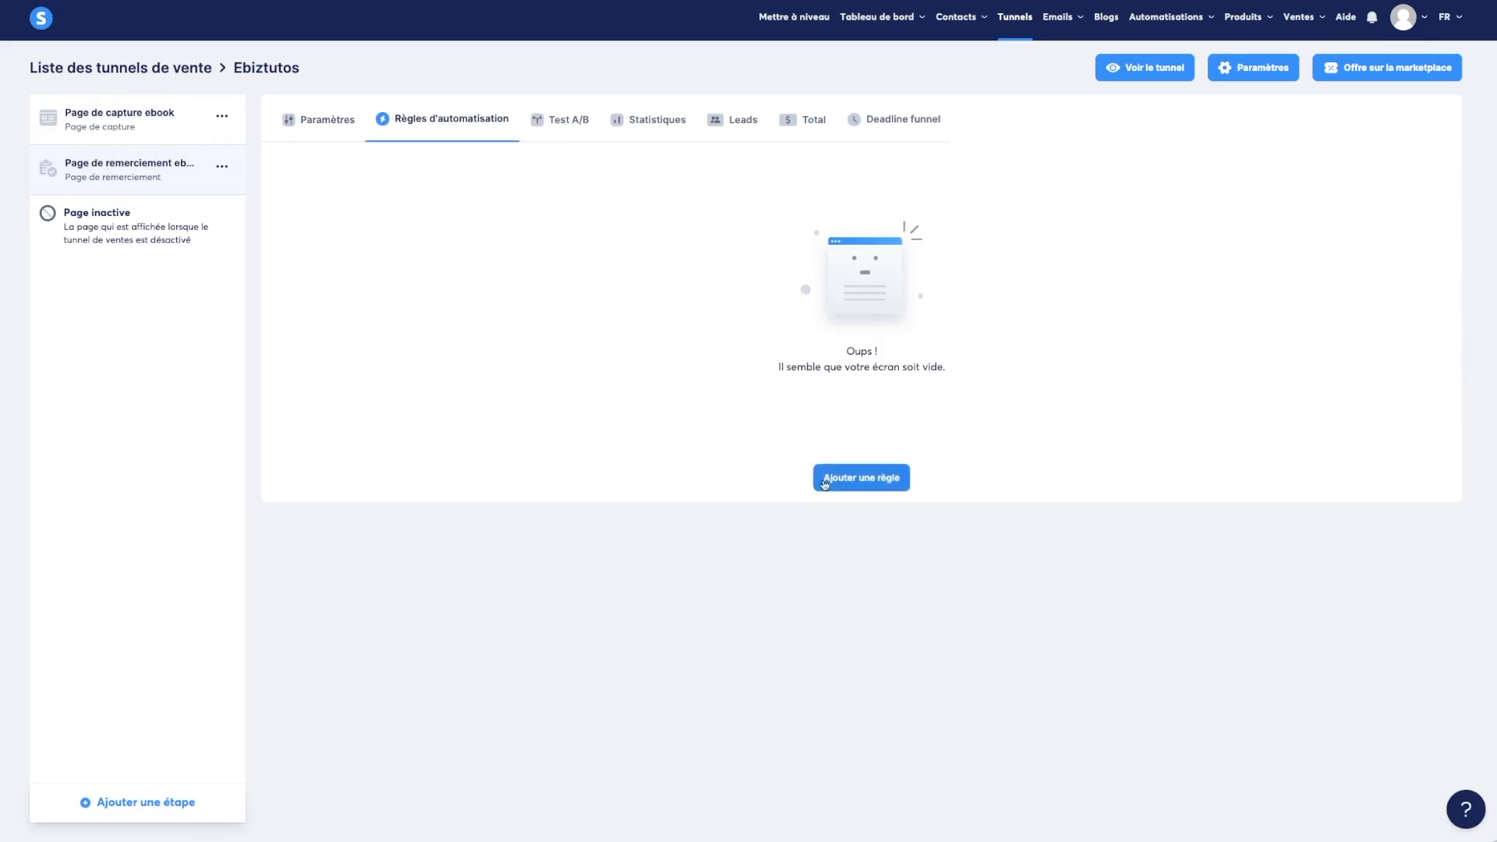
click(870, 482)
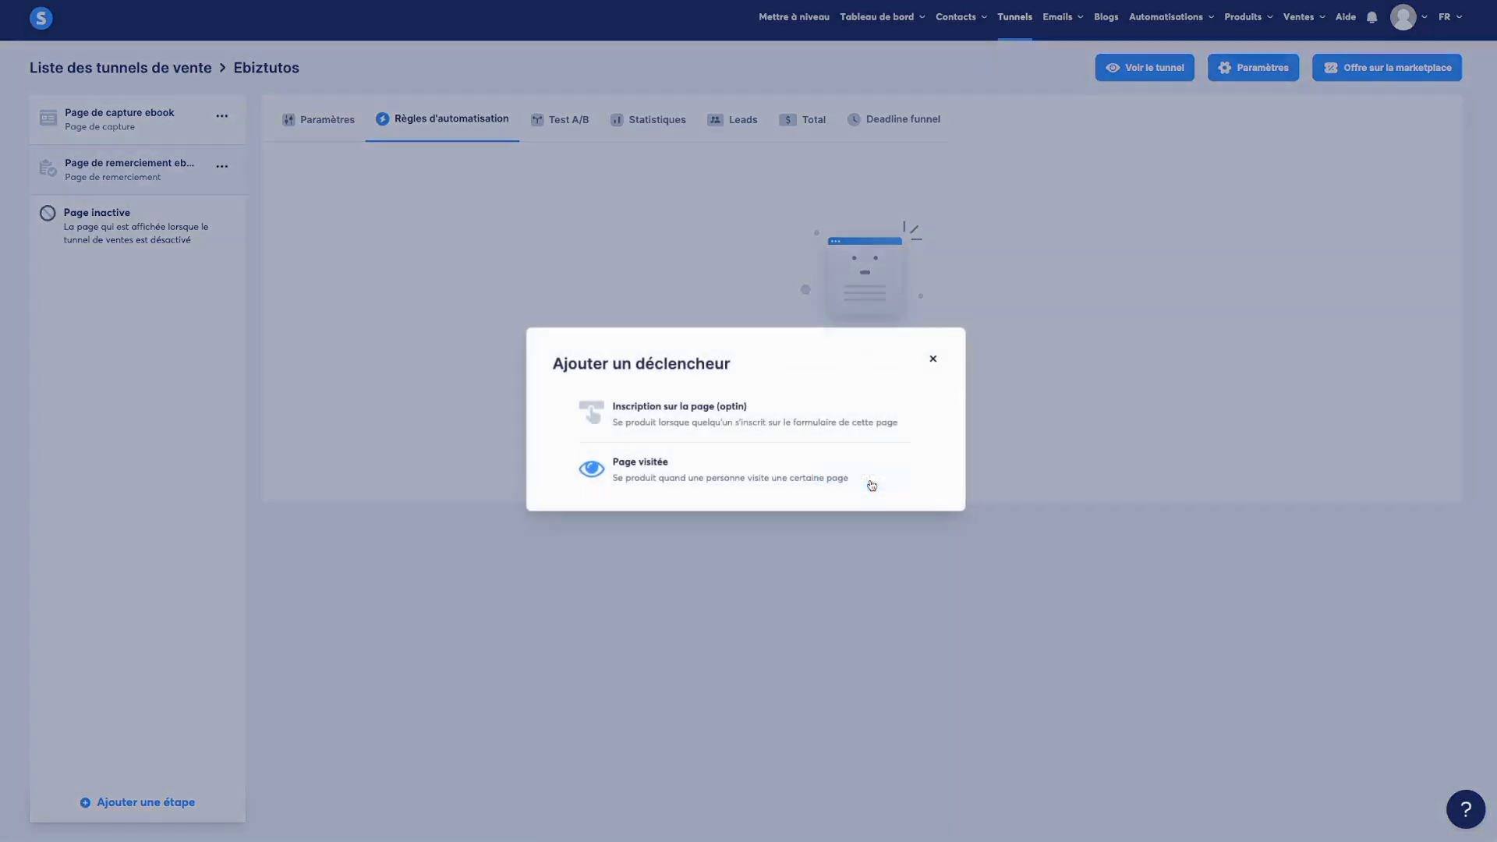
click(675, 410)
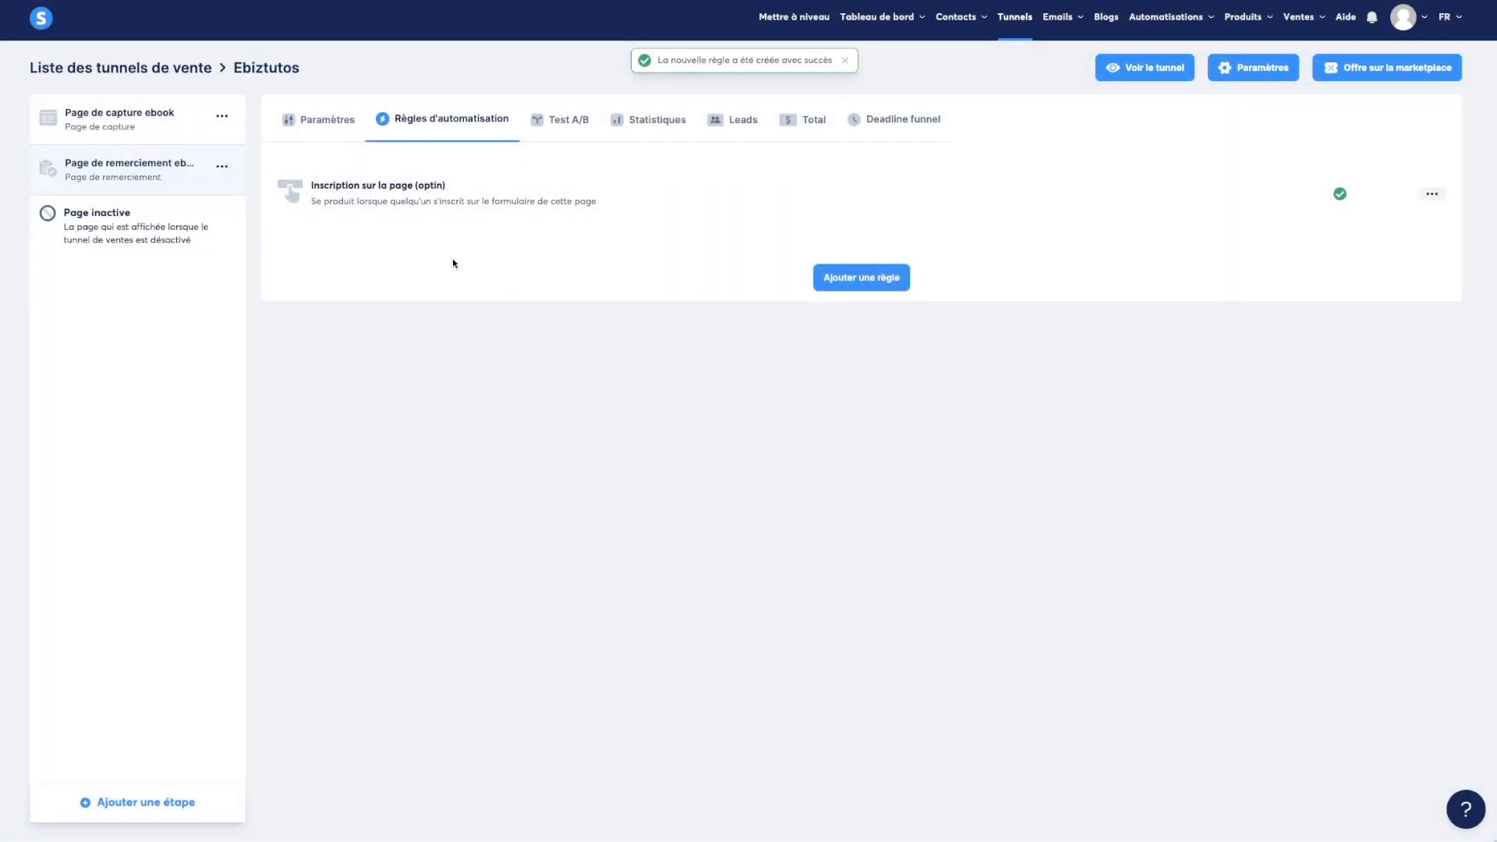
- Give the optin rule the action "S'abonner à la campagne" for the Ebiztutos campaign and save the rule
click(390, 205)
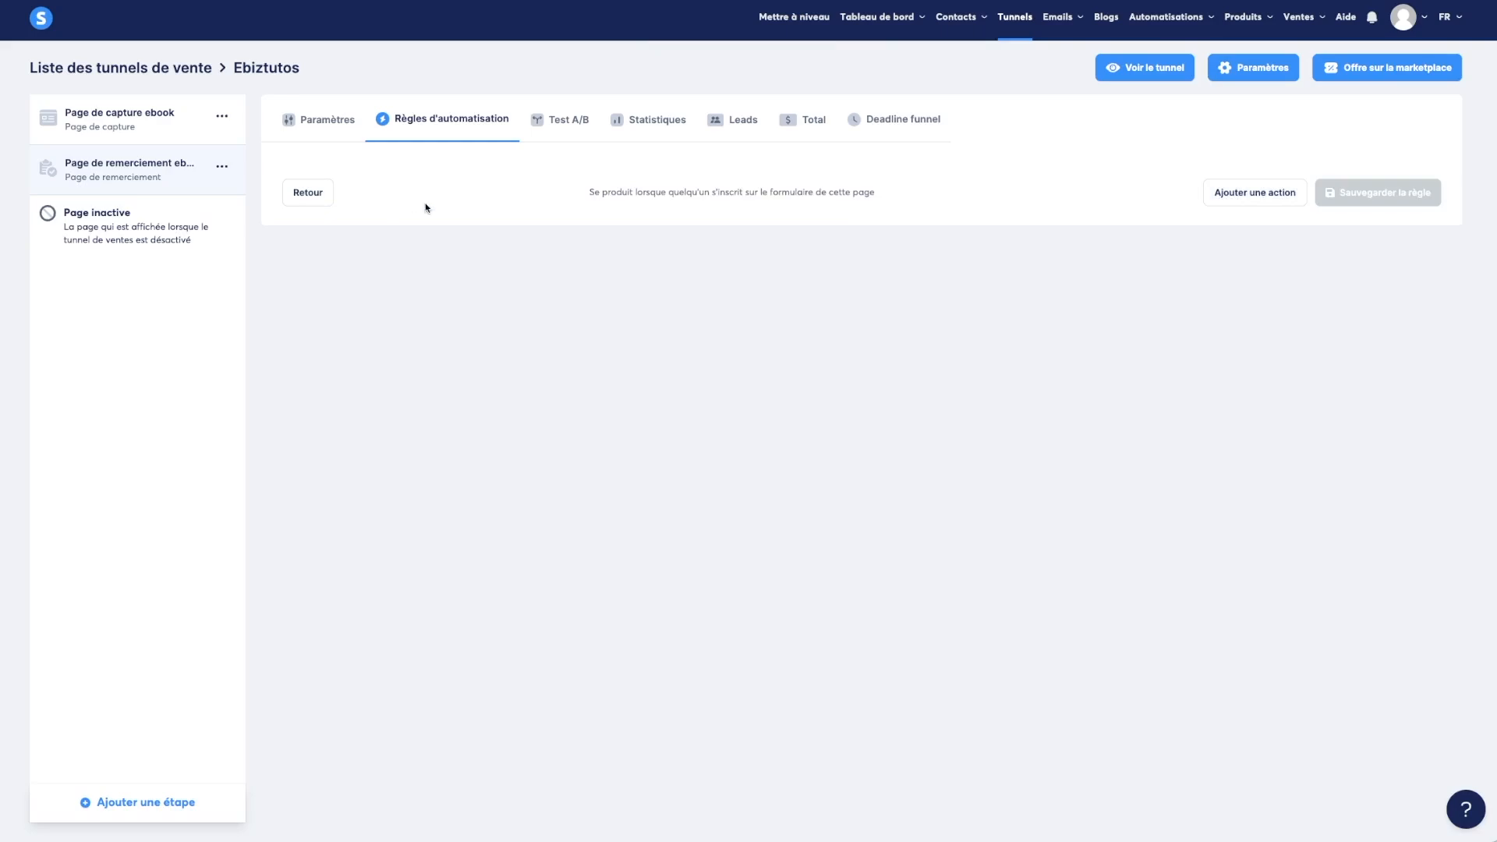
click(1223, 189)
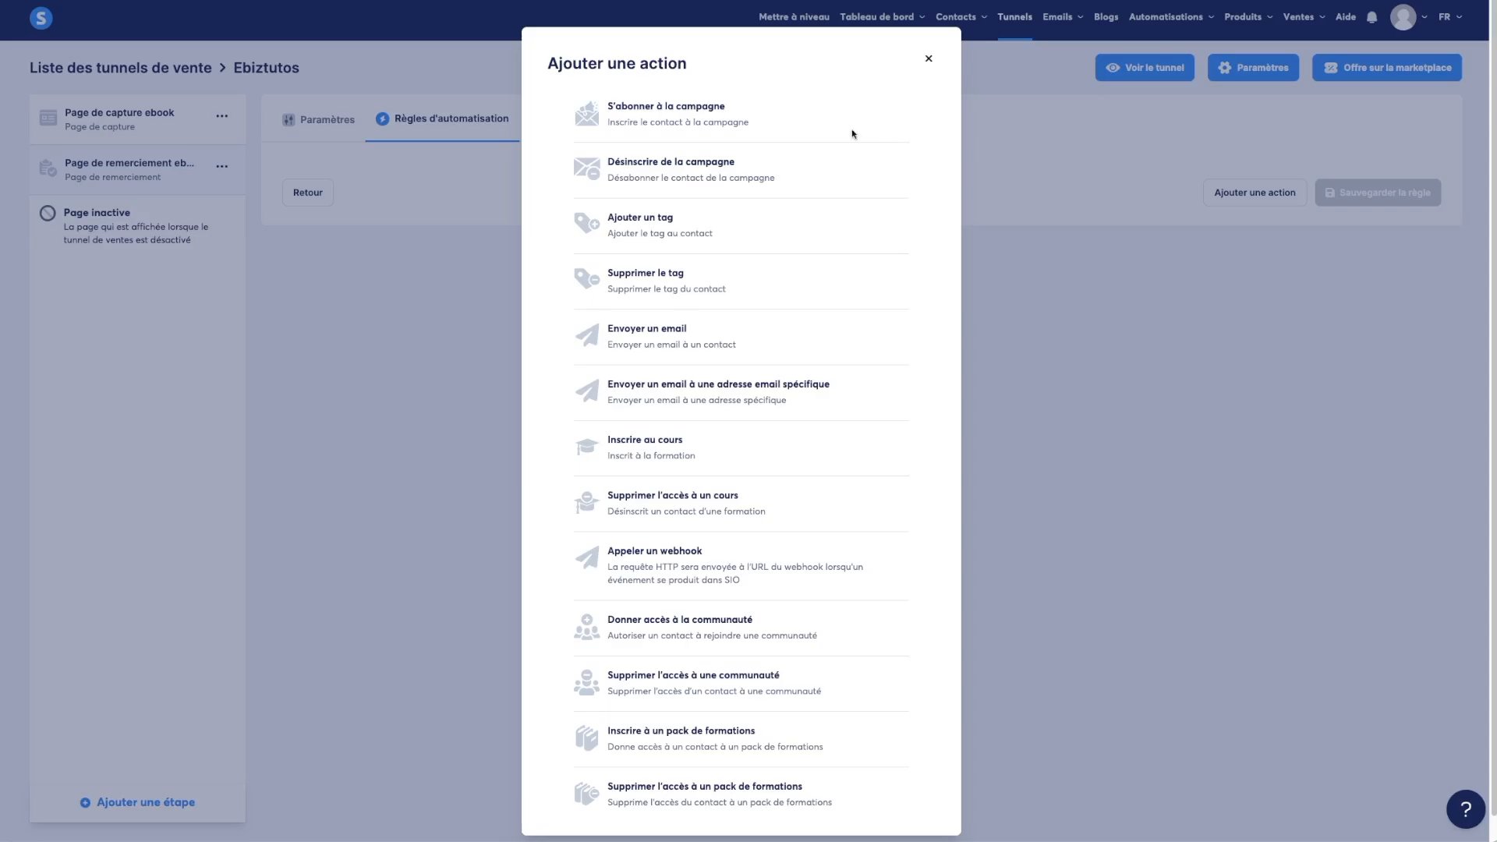
click(631, 111)
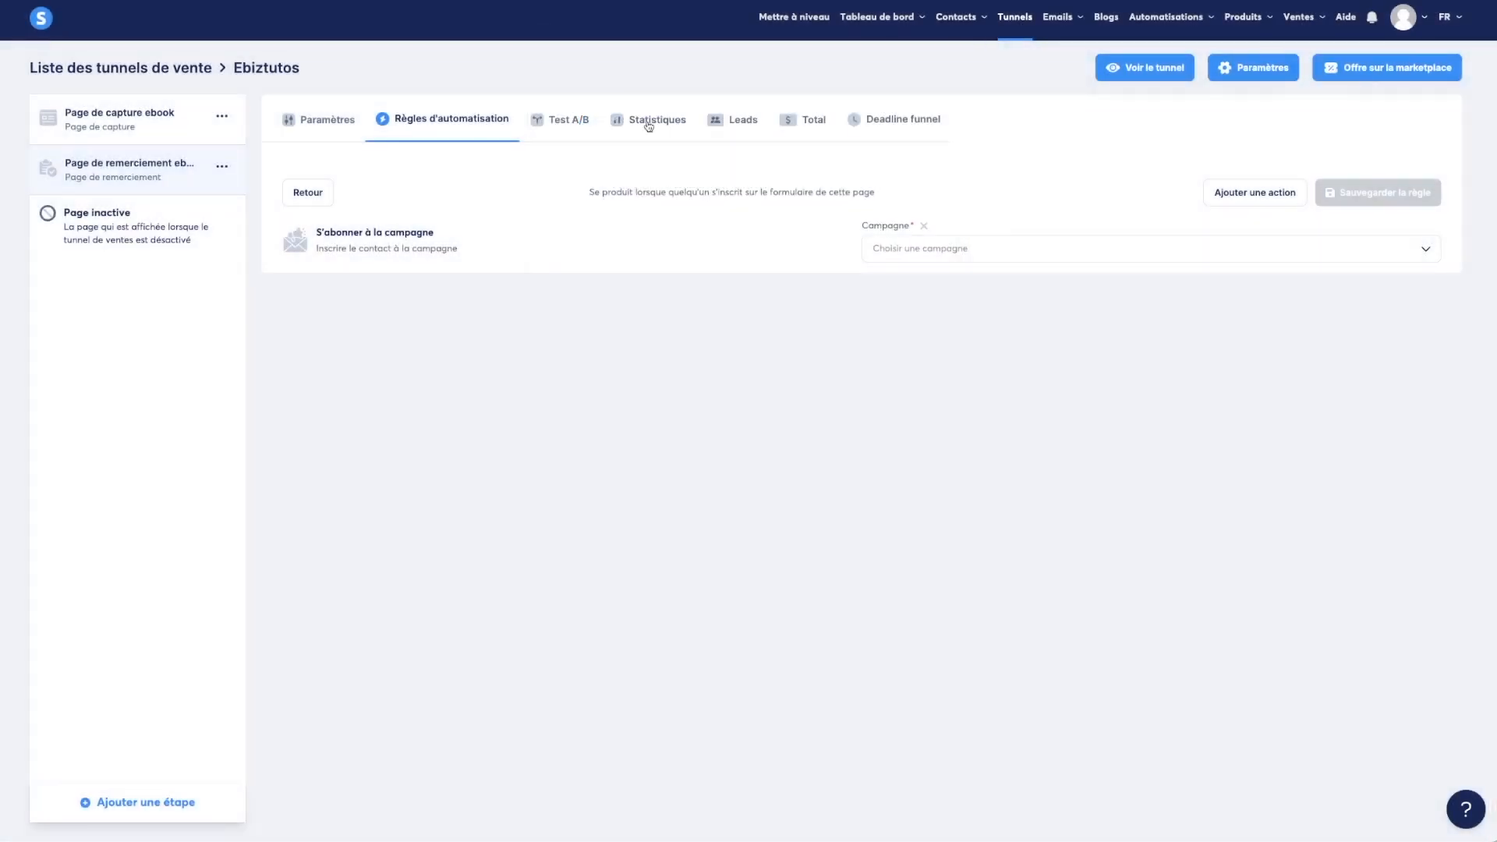
click(958, 252)
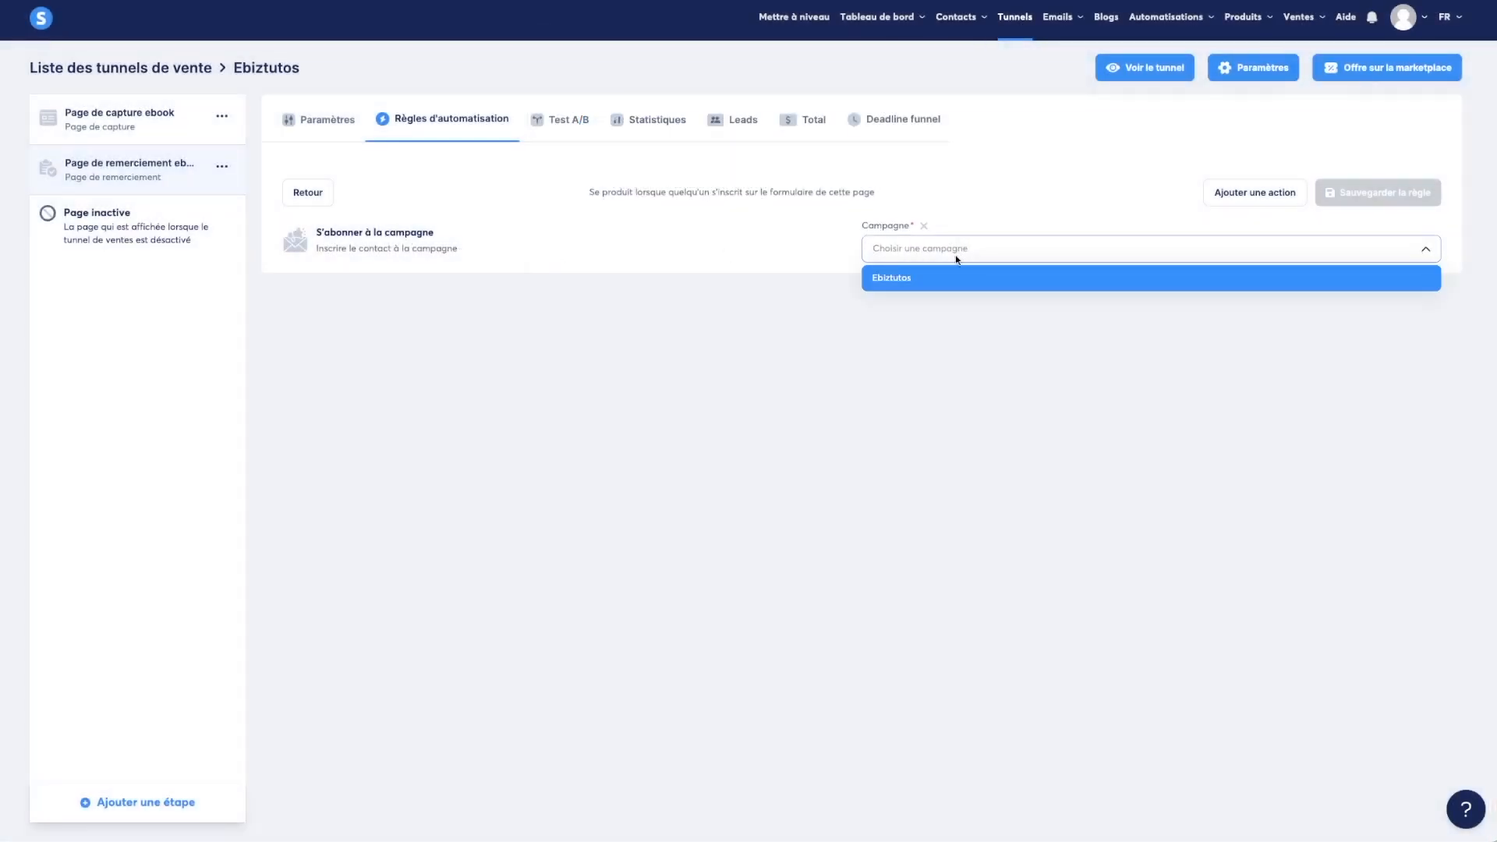
click(891, 277)
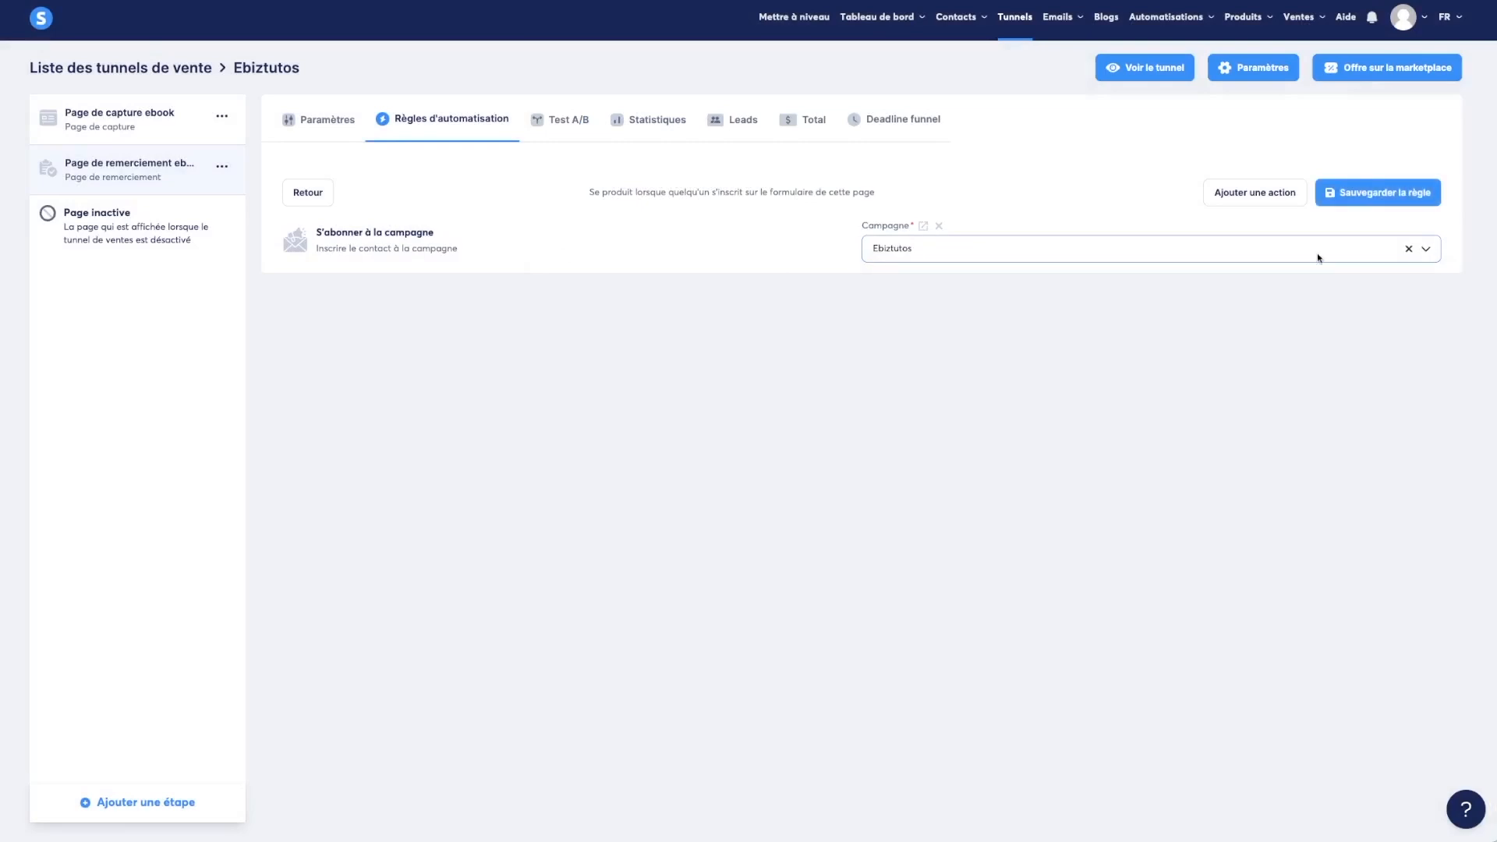
click(1381, 195)
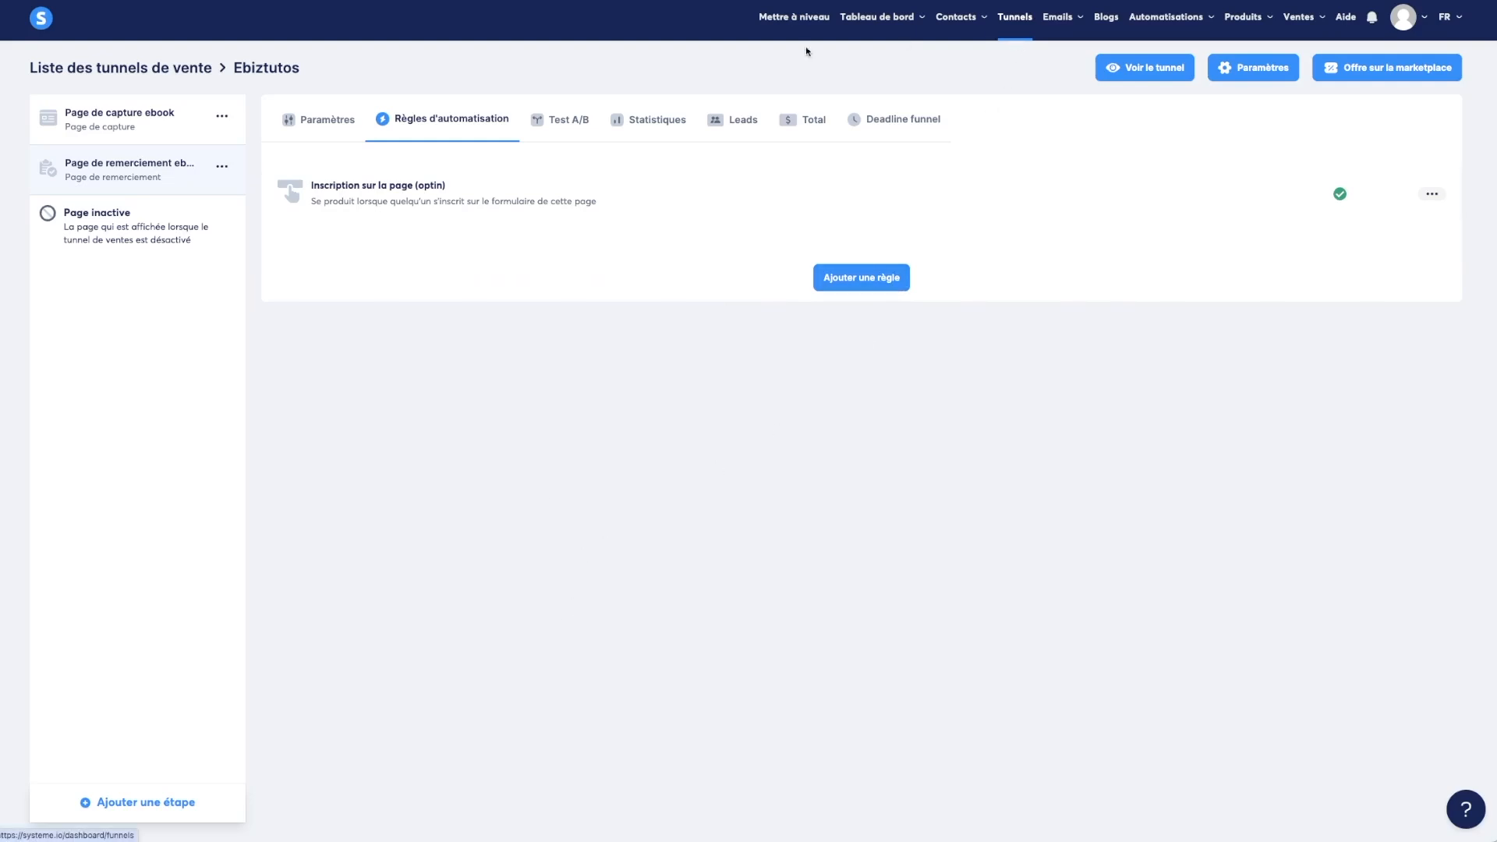
- View the live ebook capture page and examine the email and first-name fields of its signup form
click(122, 113)
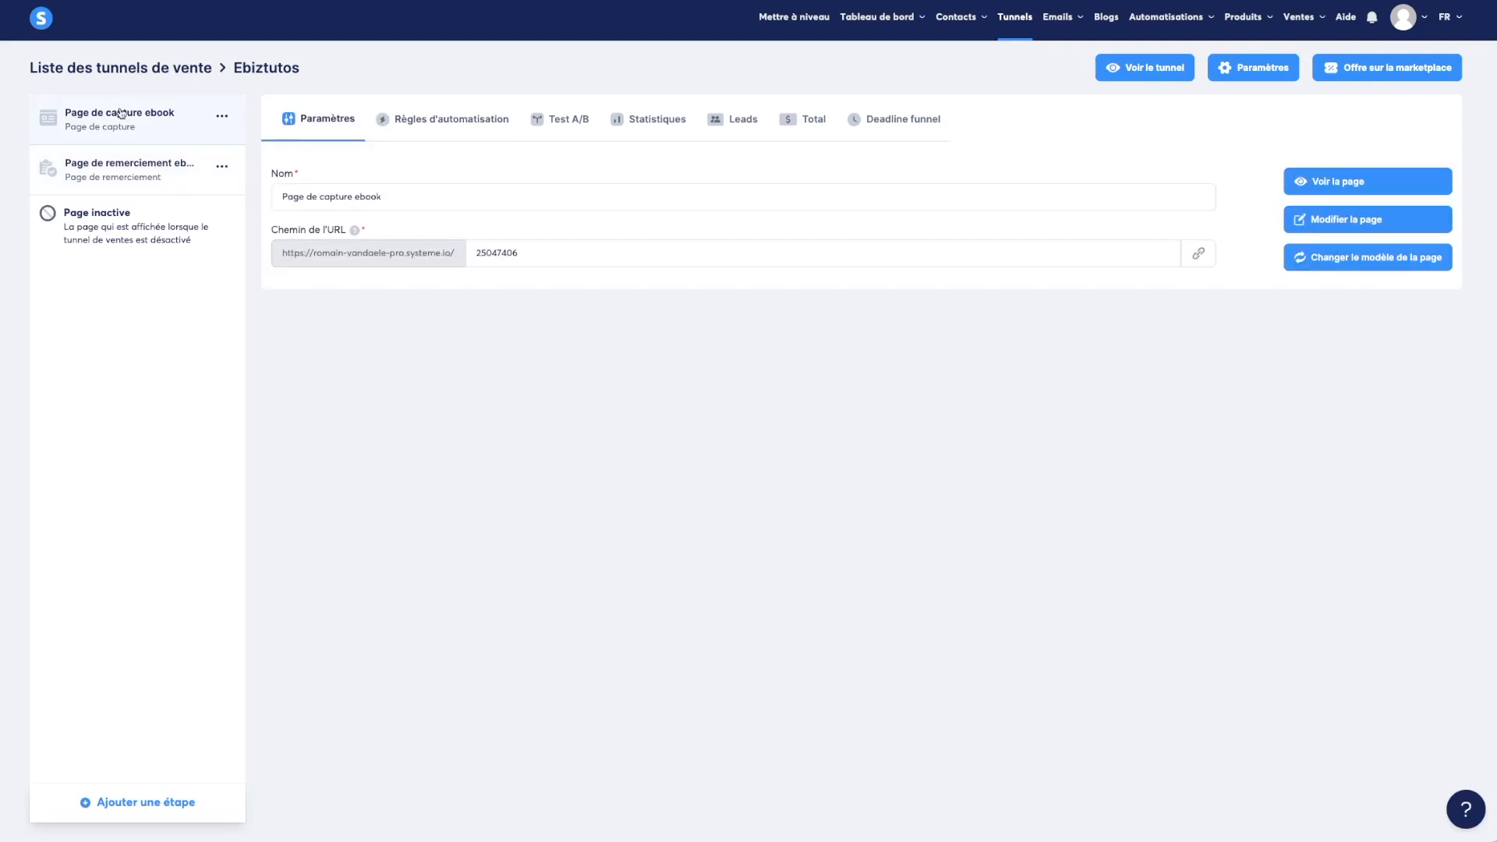
click(1349, 191)
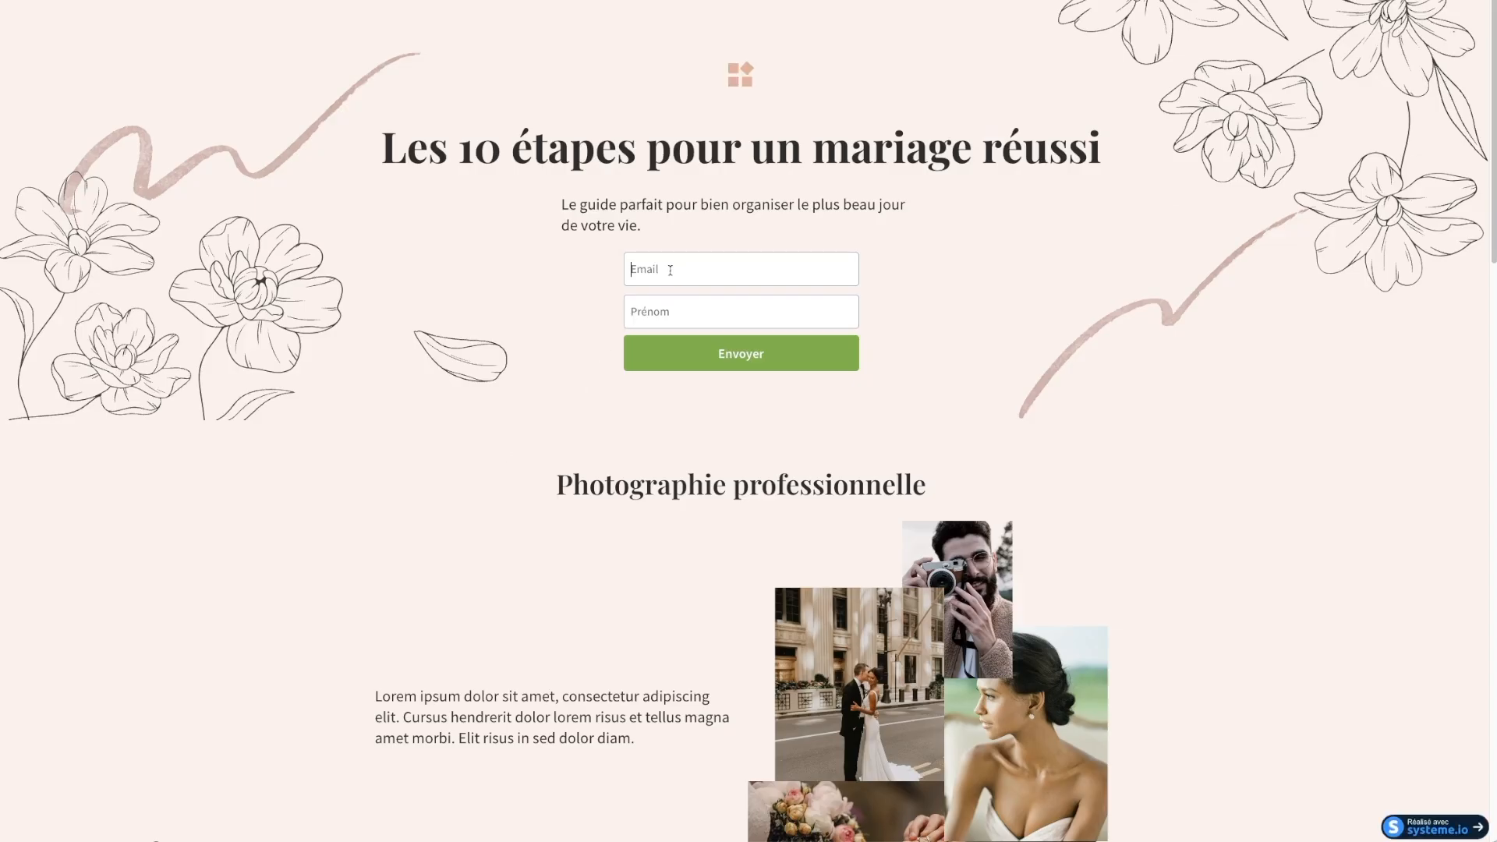
click(664, 313)
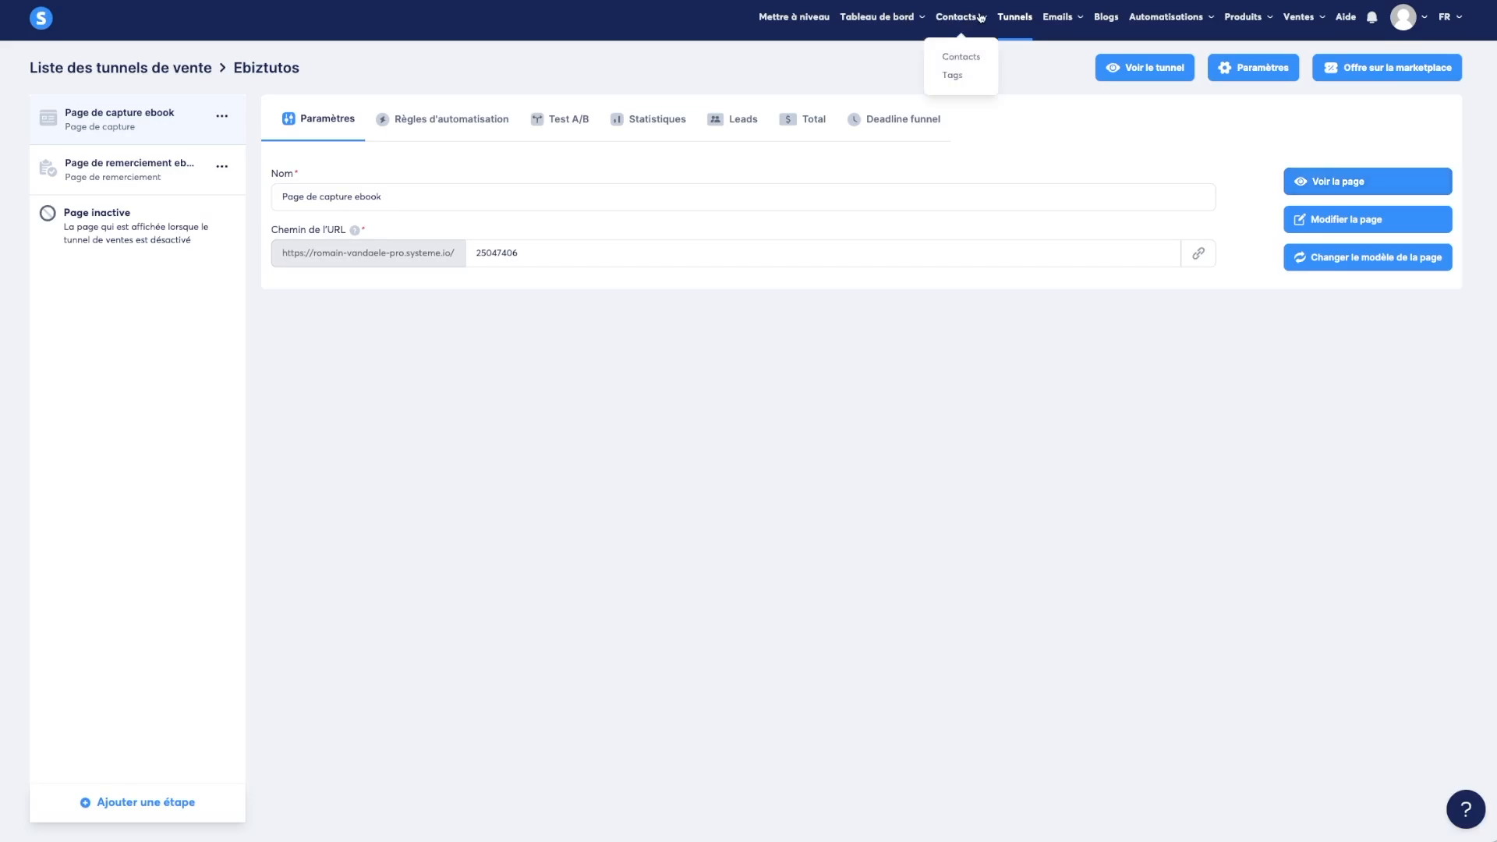
- Open the Ebiztutos email campaign and review the delays and status of its emails
mouse_move(1062, 18)
click(1063, 76)
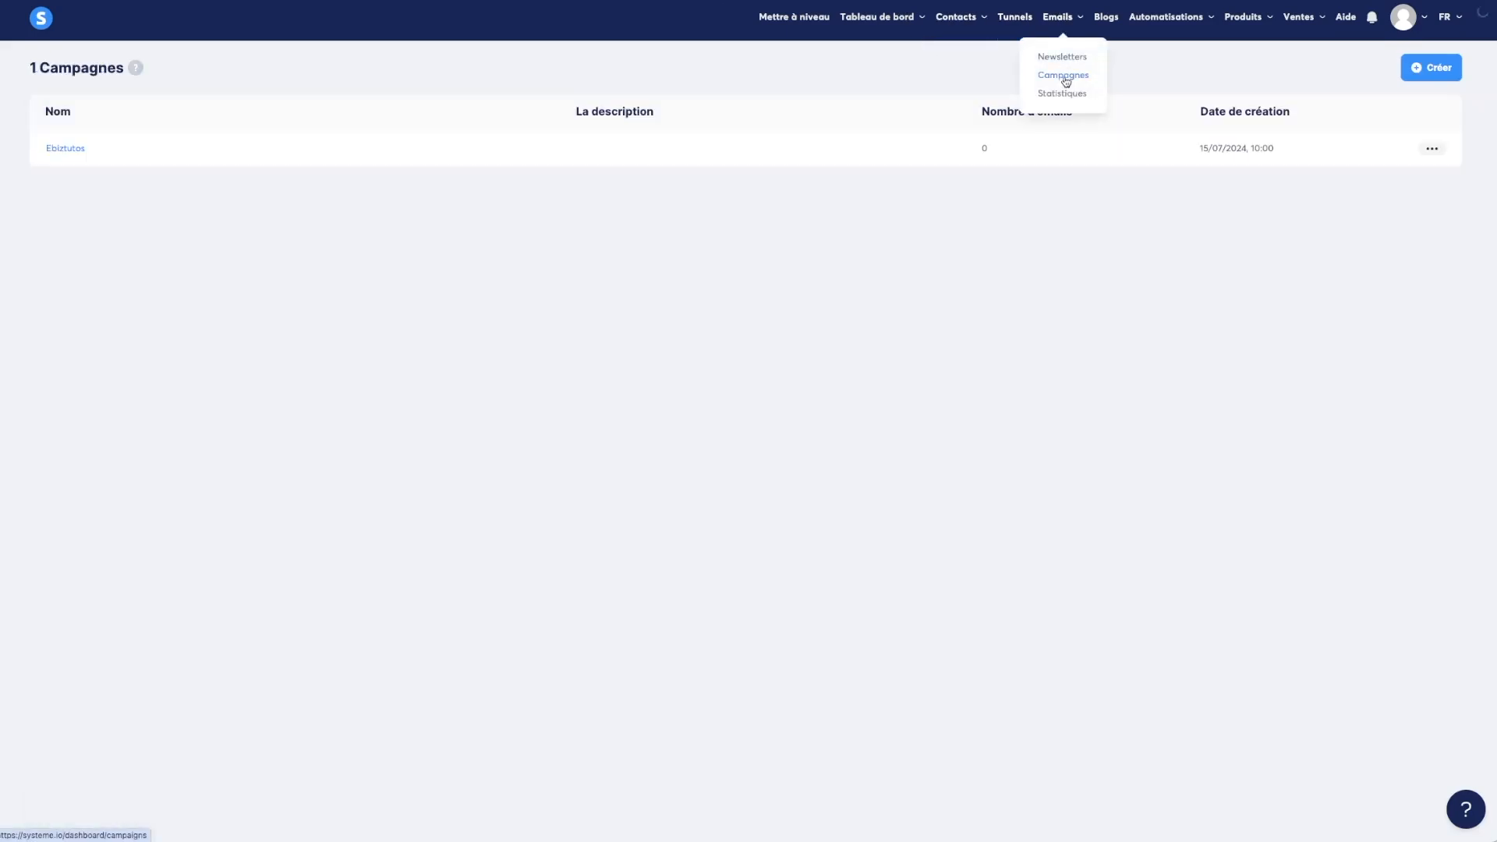
click(48, 147)
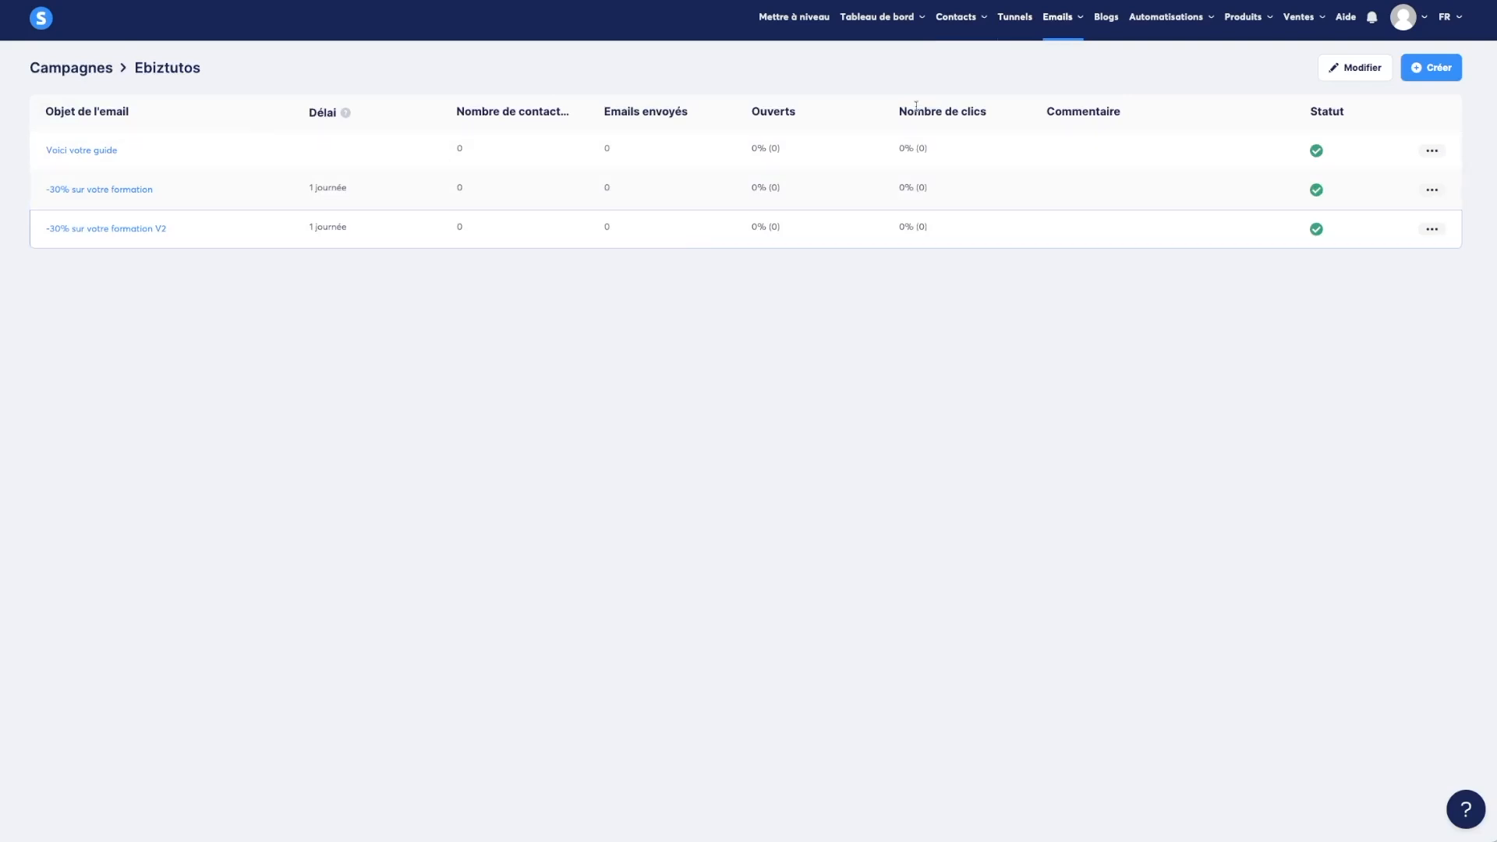
- Open the contacts list and inspect the options of its Email filter, leaving the filter switched off
mouse_move(965, 23)
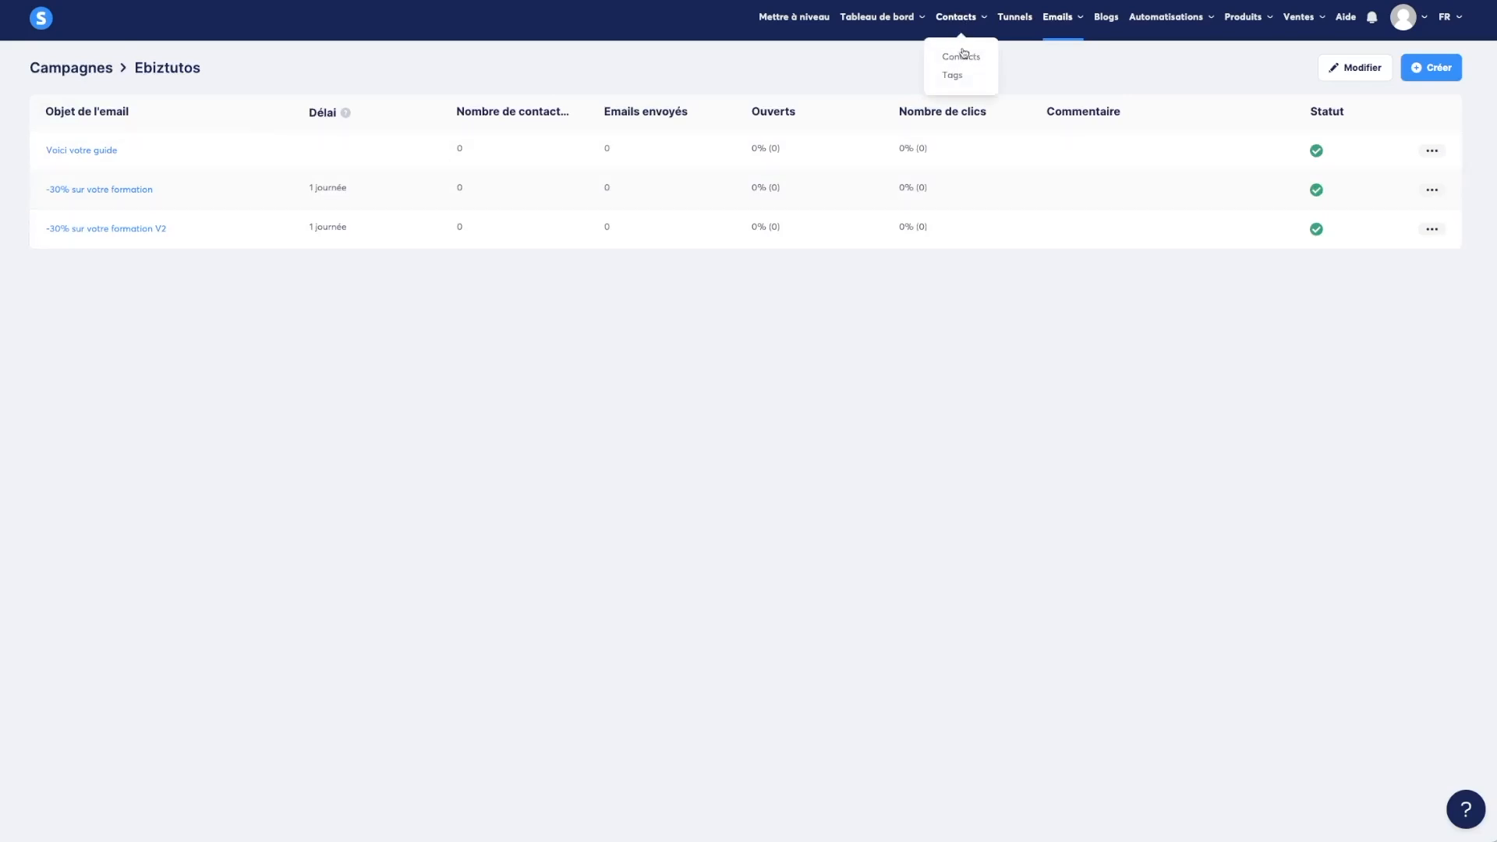
click(960, 58)
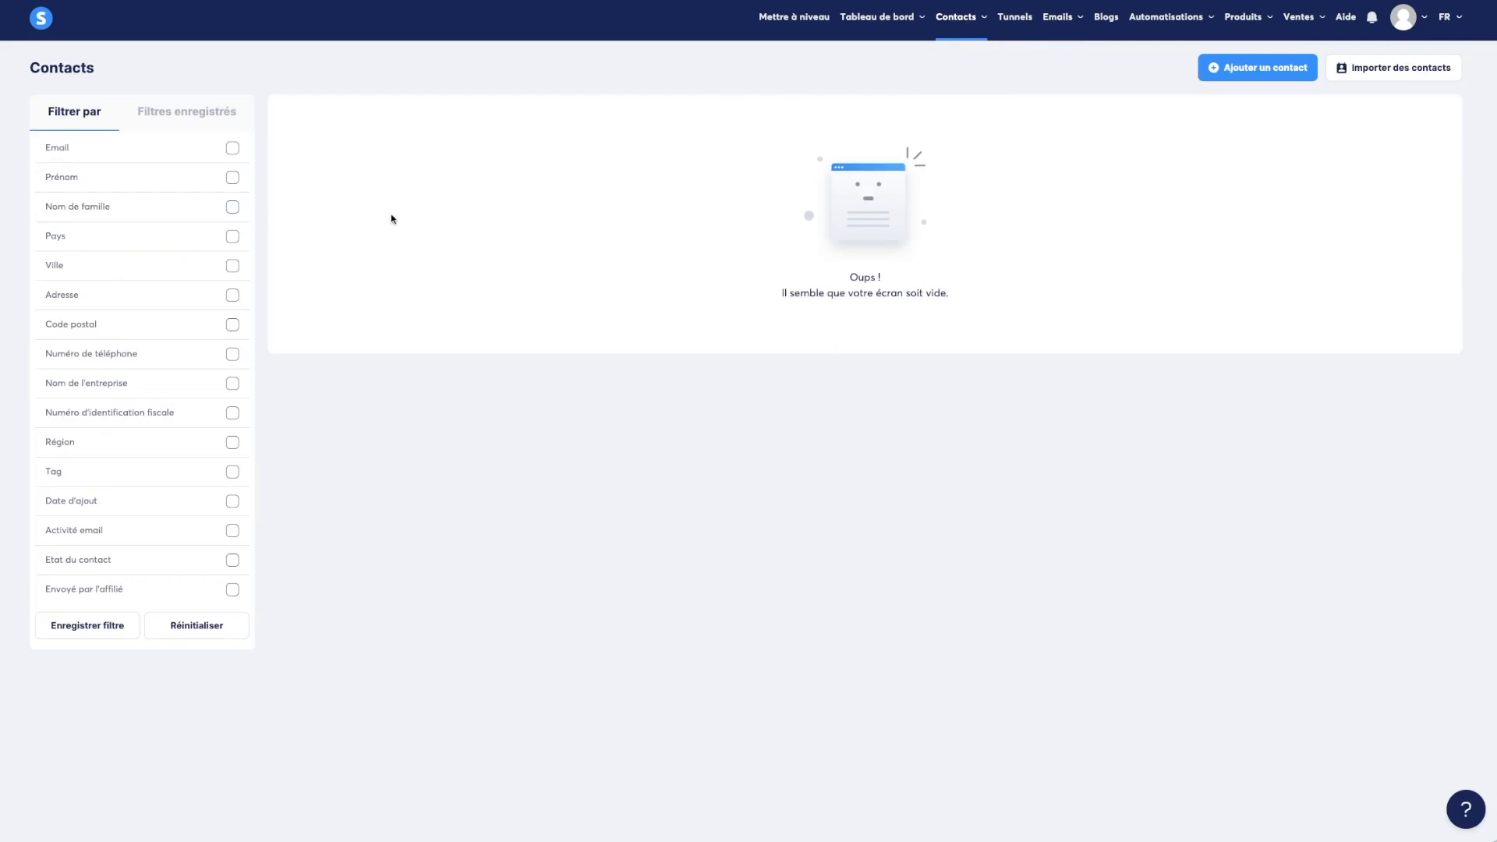
click(233, 148)
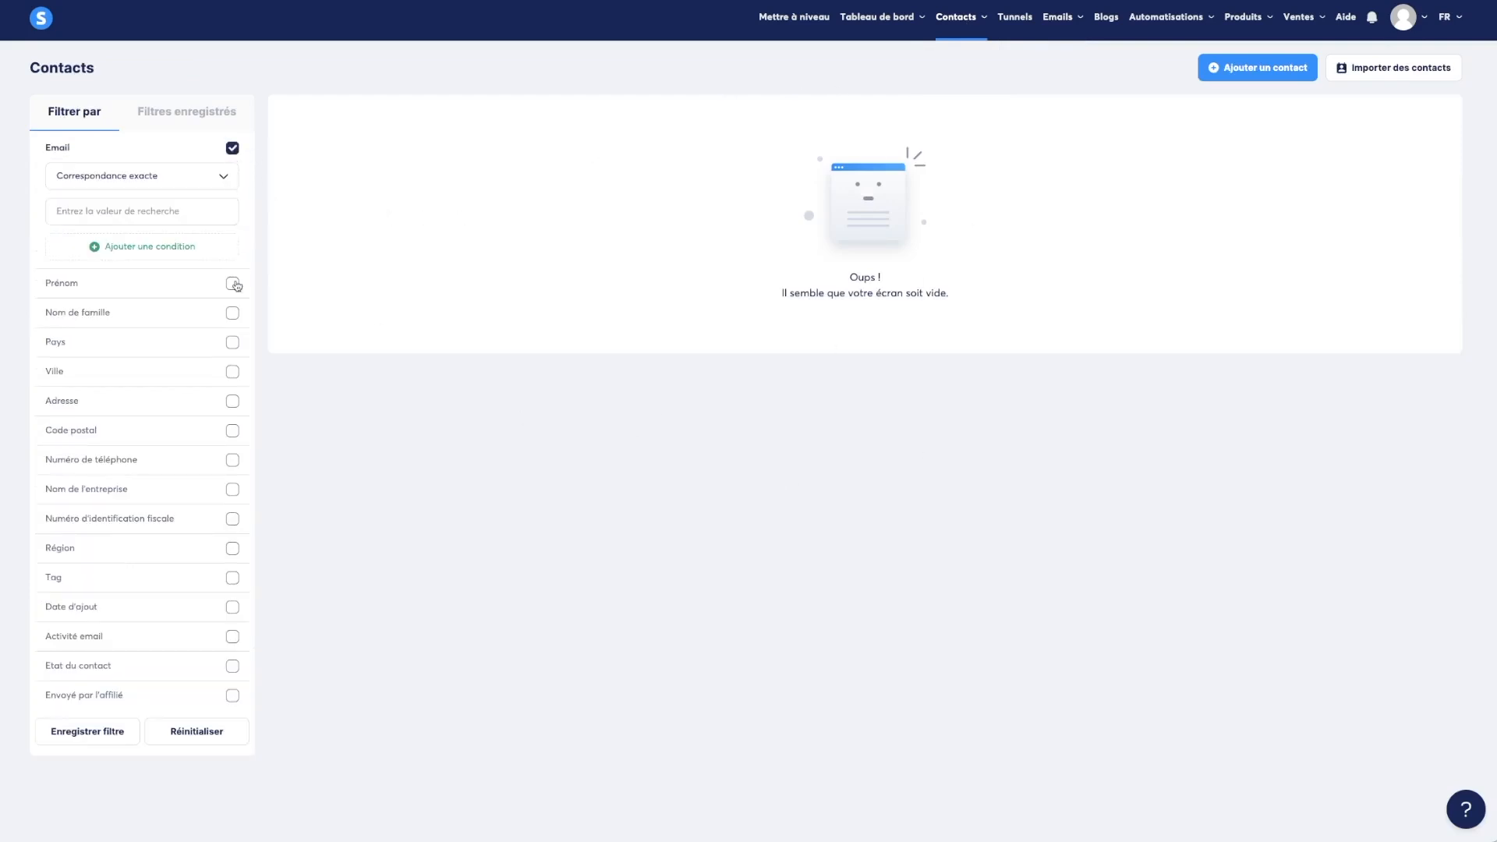
click(233, 148)
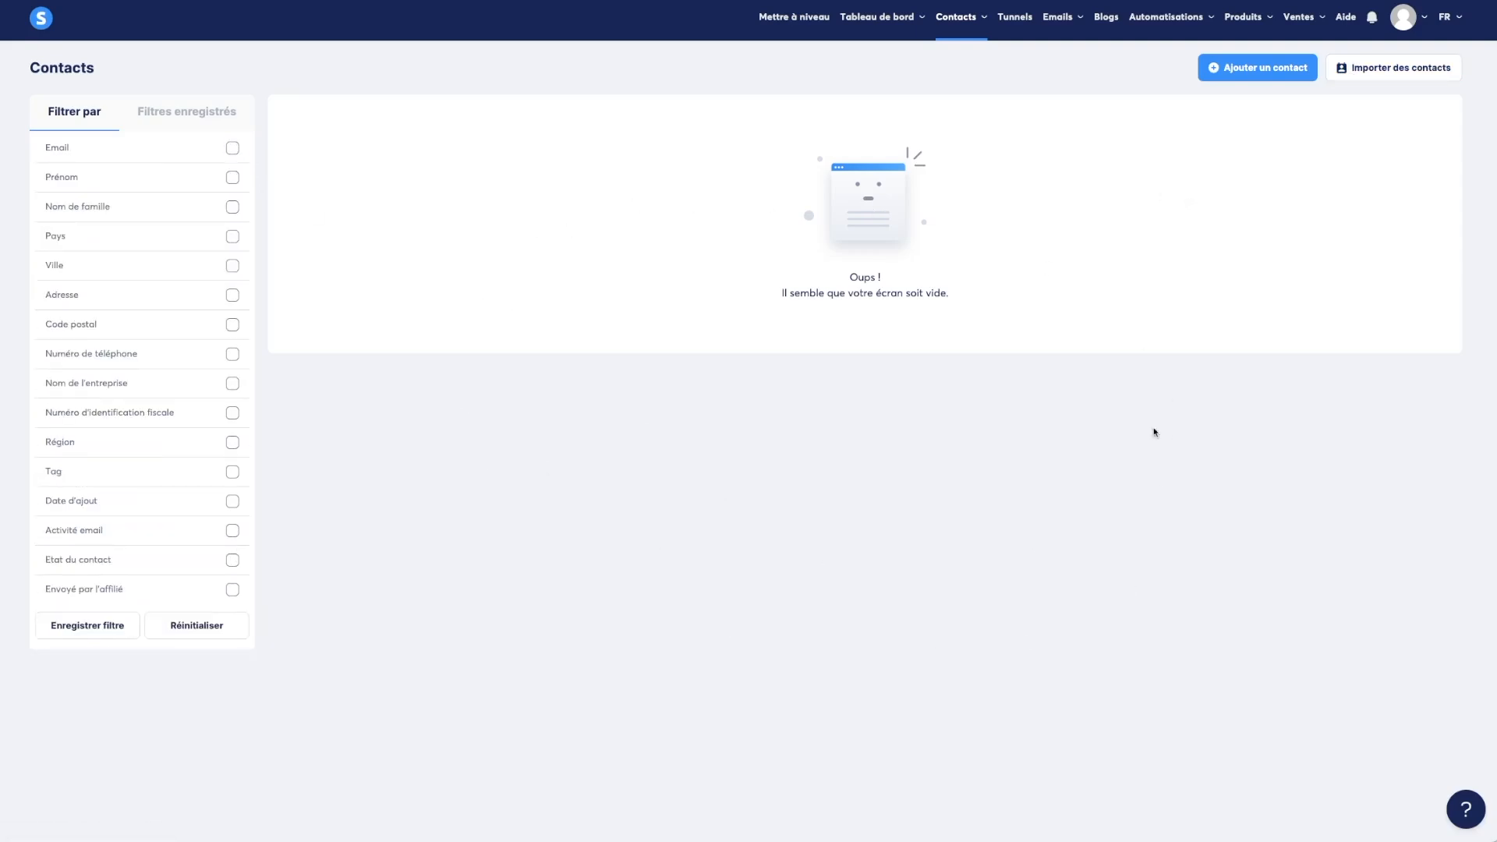